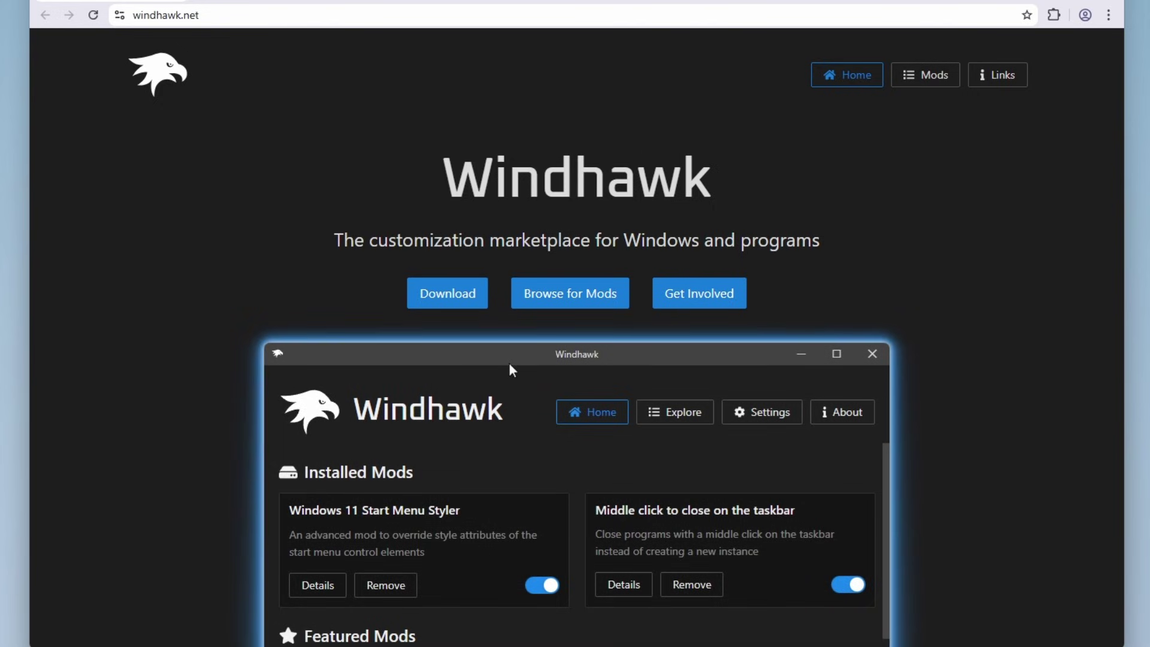
Step: Download Windhawk from its website, complete its setup and open the installed program
{"action": "left_click", "coordinate": [454, 294]}
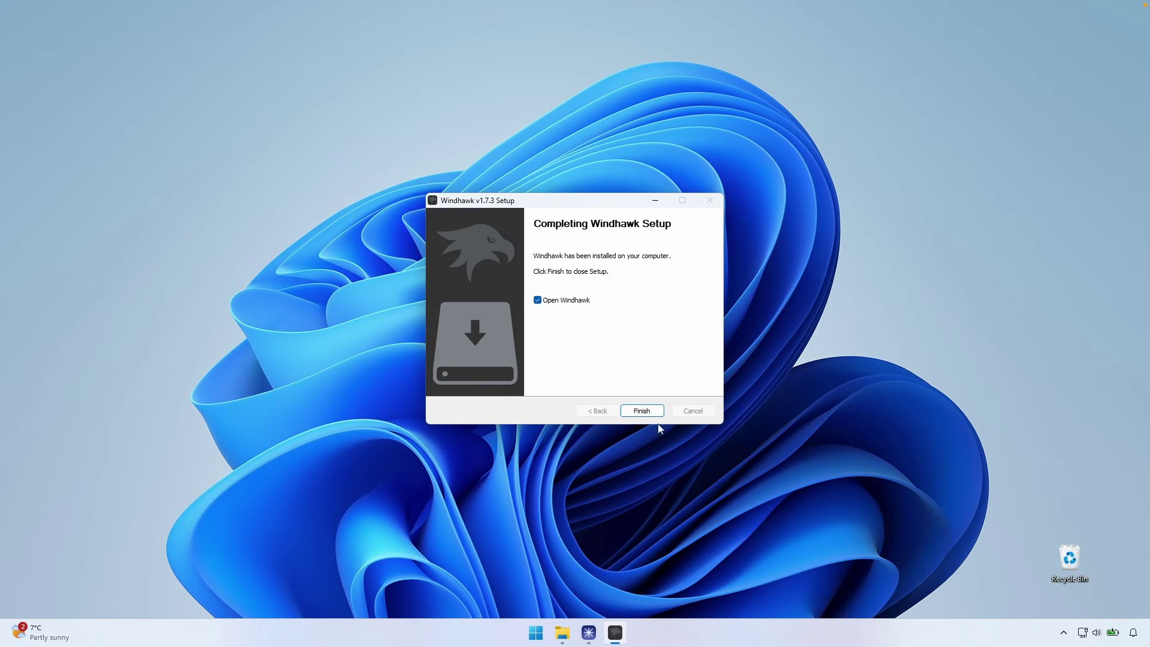
{"action": "left_click", "coordinate": [653, 412]}
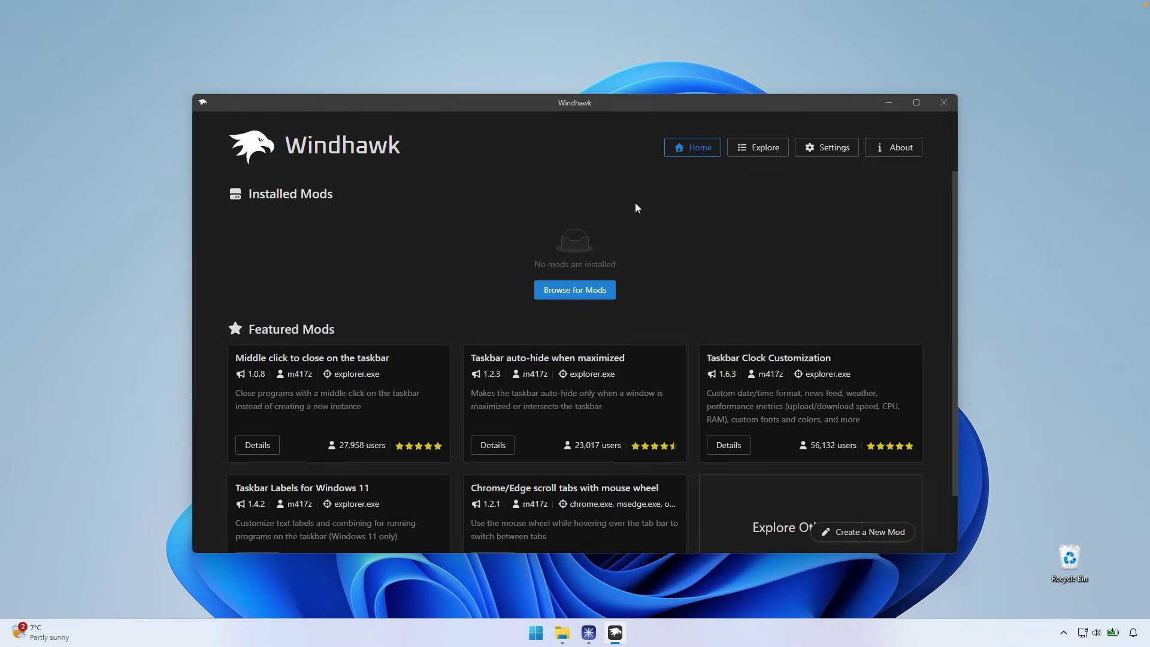
Step: Find the Windows 11 Taskbar Styler mod among the available mods and install it
{"action": "left_click", "coordinate": [758, 149]}
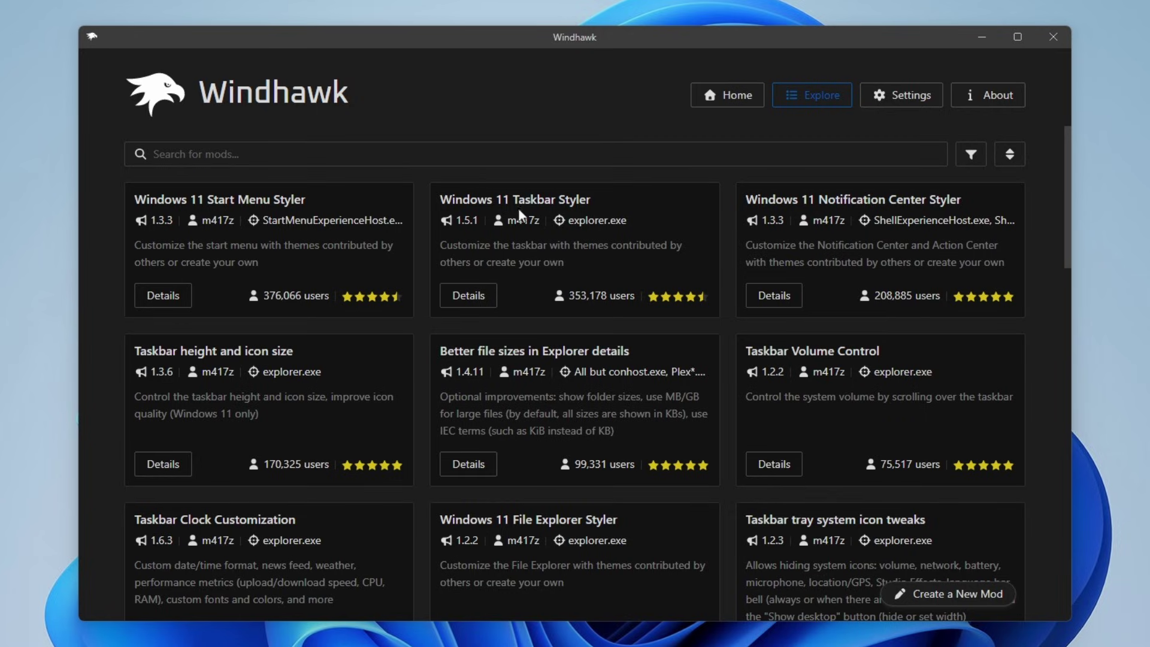
{"action": "triple_click", "coordinate": [574, 194]}
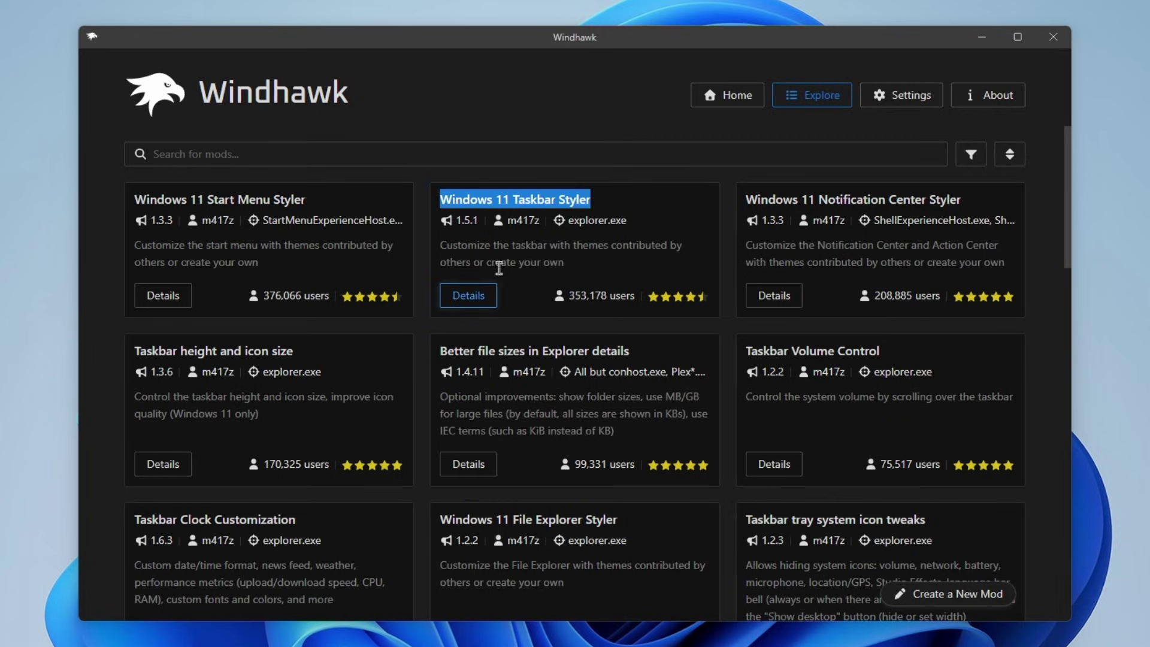
{"action": "left_click", "coordinate": [468, 295]}
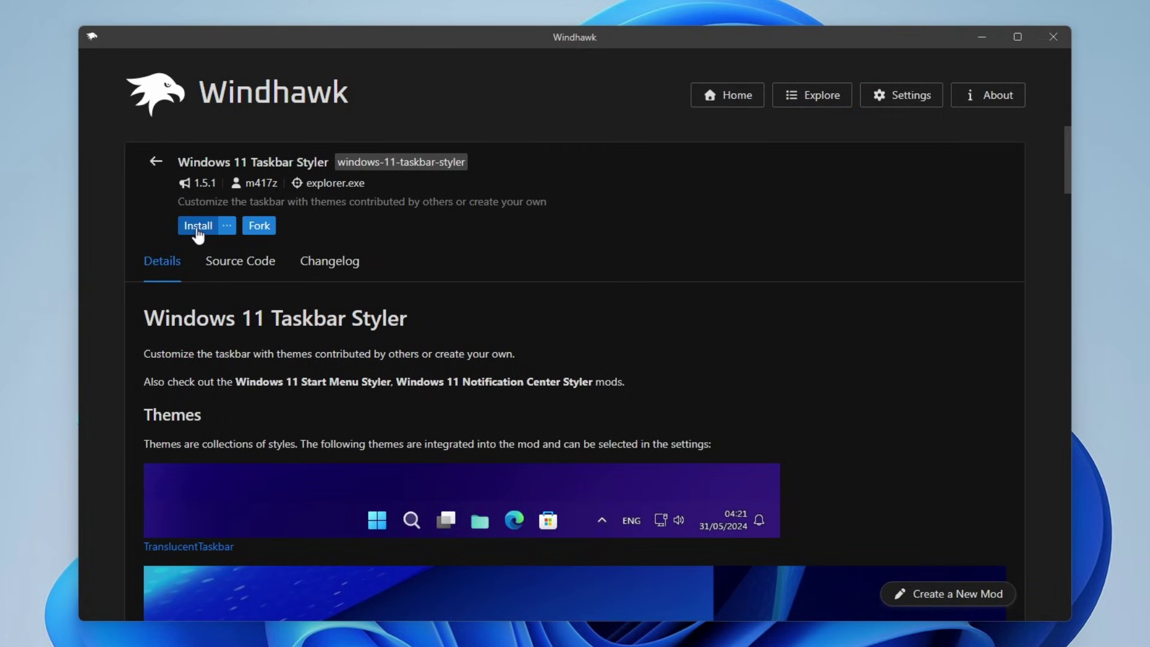
{"action": "left_click", "coordinate": [198, 226]}
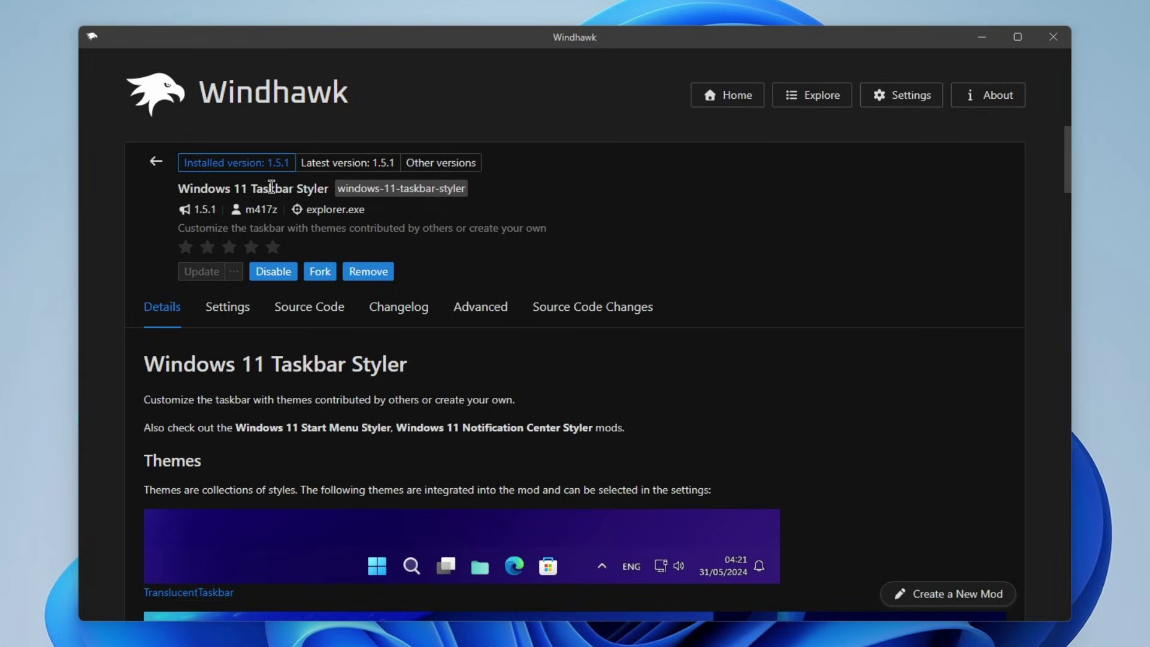
Step: Set the Windows 11 Taskbar Styler theme to WindowGlass and save the mod's settings
{"action": "left_click", "coordinate": [234, 307]}
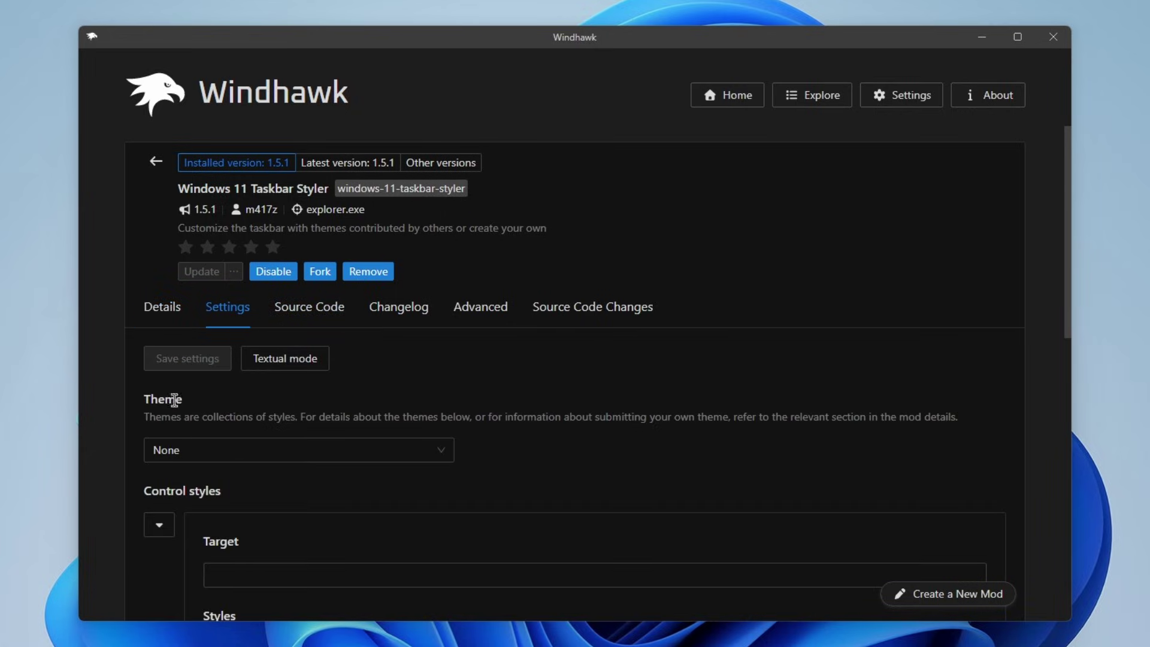
{"action": "left_click", "coordinate": [241, 449]}
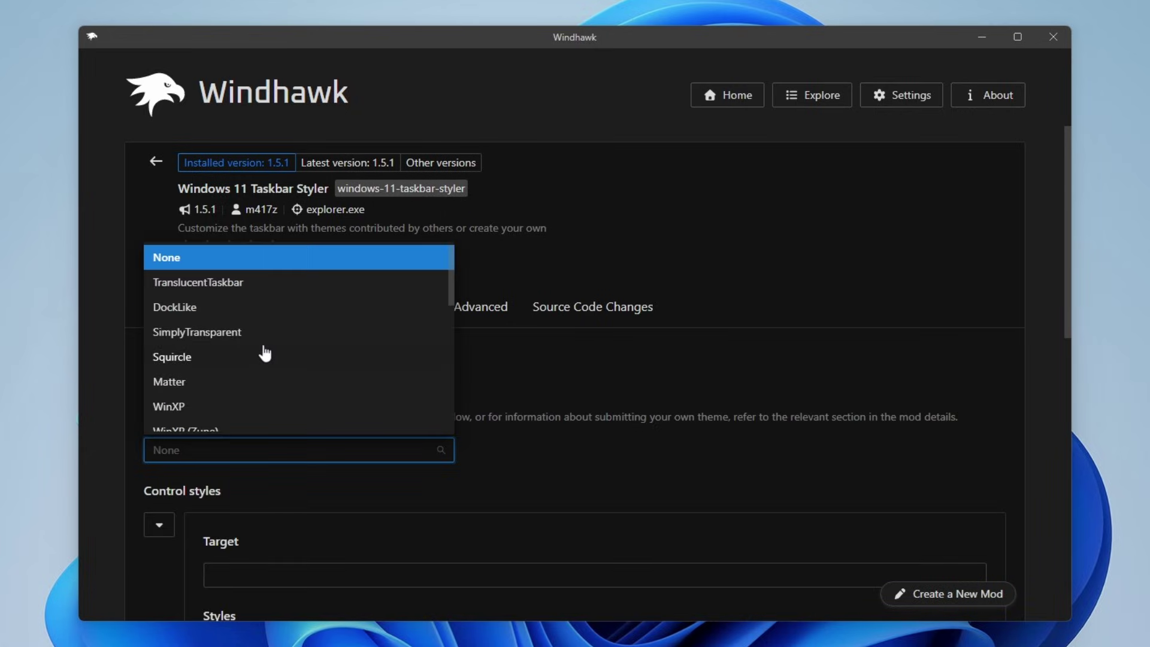
{"action": "scroll", "coordinate": [264, 354], "scroll_direction": "down", "scroll_amount": 5}
{"action": "left_click", "coordinate": [272, 420]}
{"action": "left_click", "coordinate": [204, 364]}
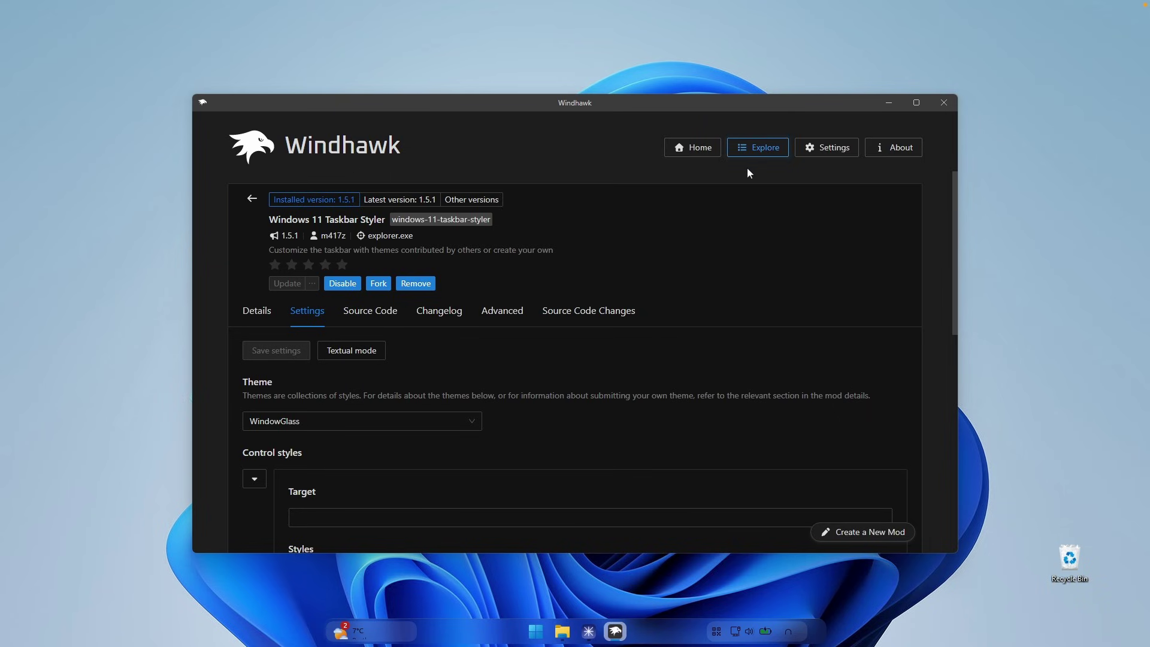
Step: Install the Taskbar height and icon size mod and open its advanced settings
{"action": "left_click", "coordinate": [753, 154]}
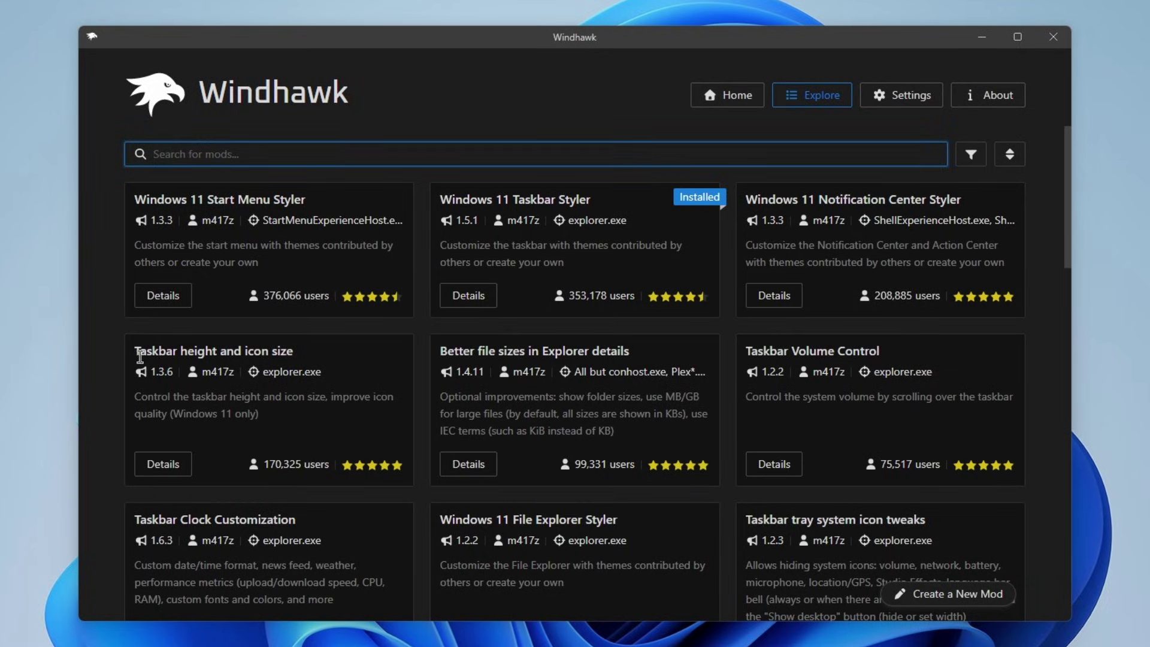
{"action": "left_click", "coordinate": [315, 352]}
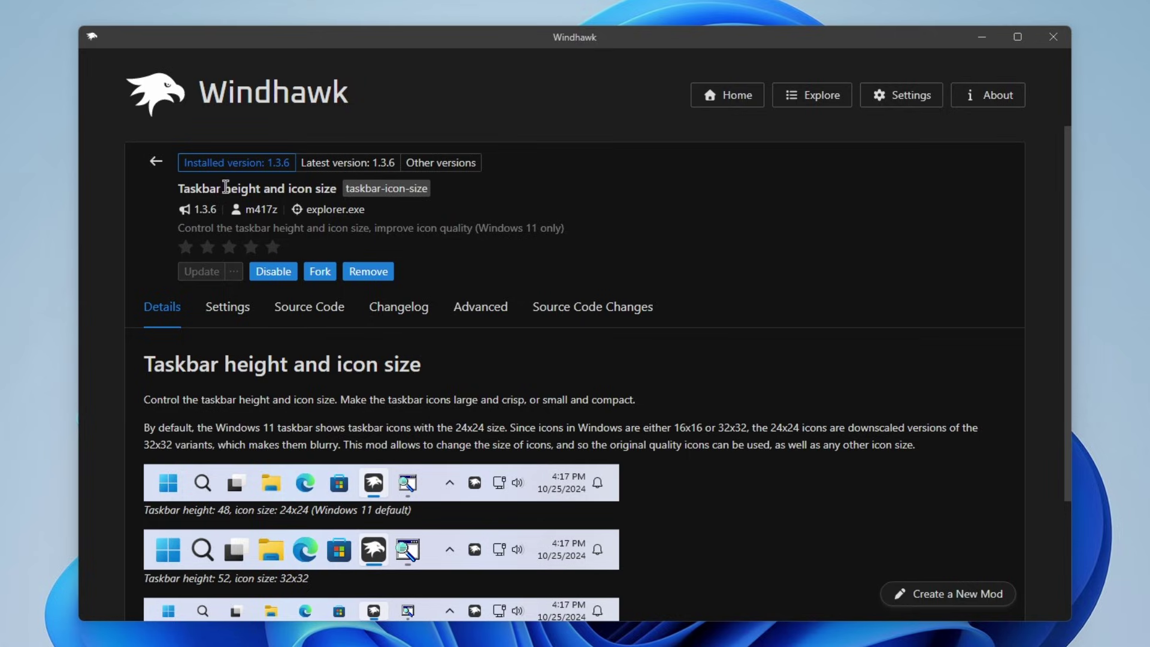
{"action": "left_click", "coordinate": [481, 305]}
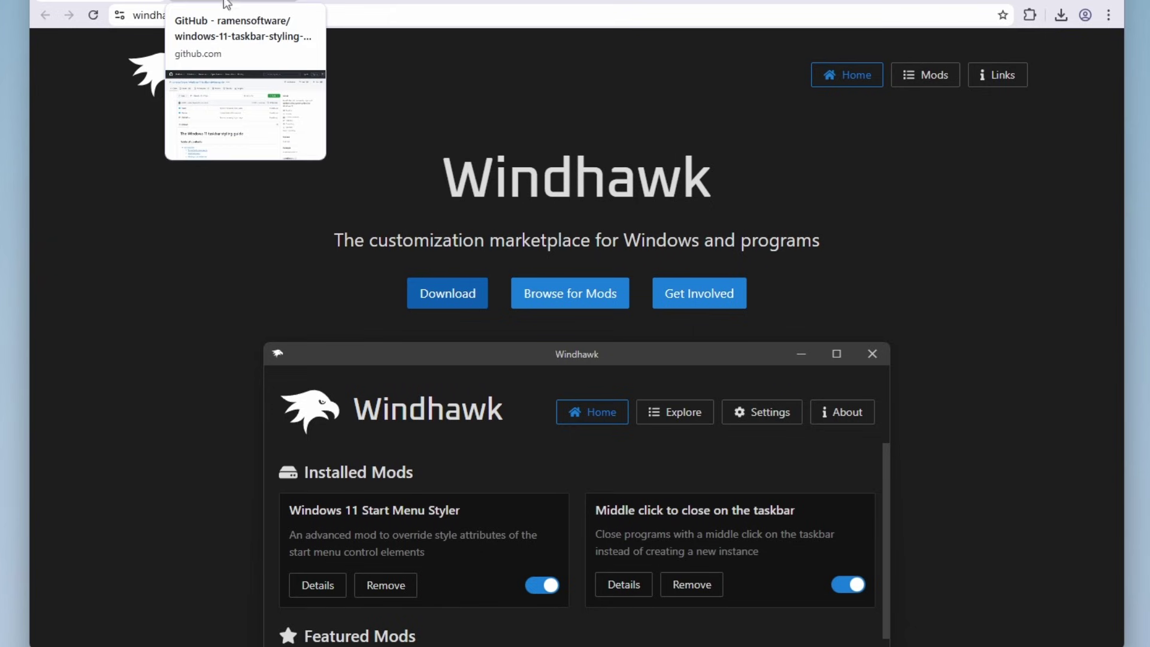
Step: In the browser, open the WindowGlass theme page of the GitHub taskbar styling guide and copy its recommended JSON settings
{"action": "left_click", "coordinate": [226, 6]}
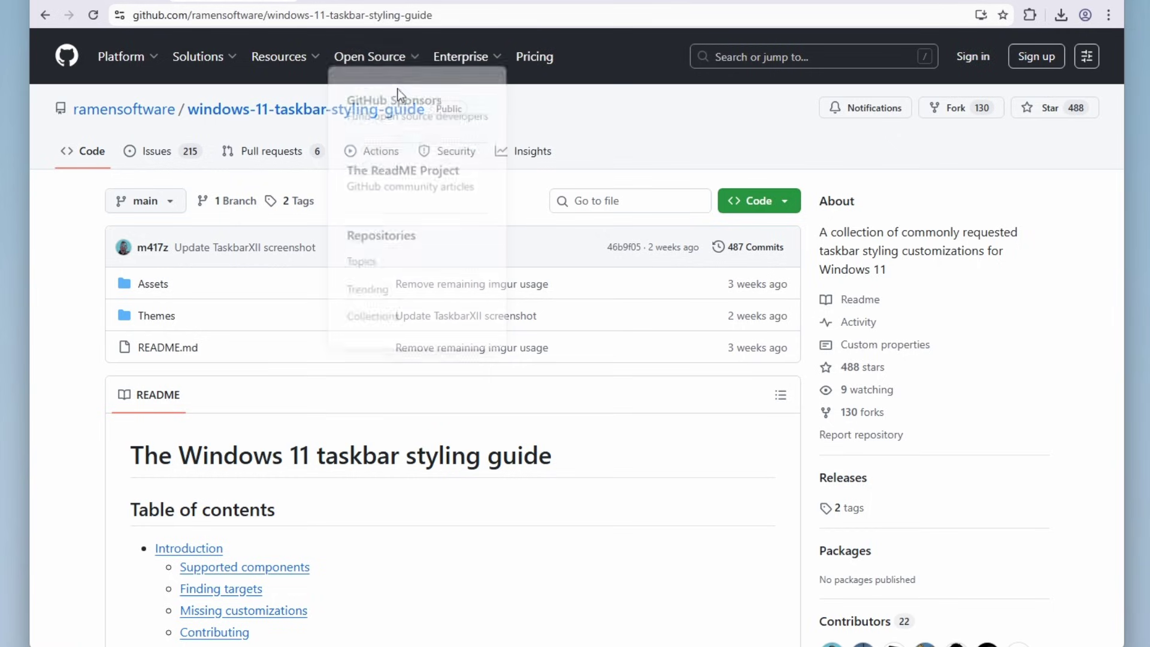
{"action": "scroll", "coordinate": [379, 261], "scroll_direction": "down", "scroll_amount": 20}
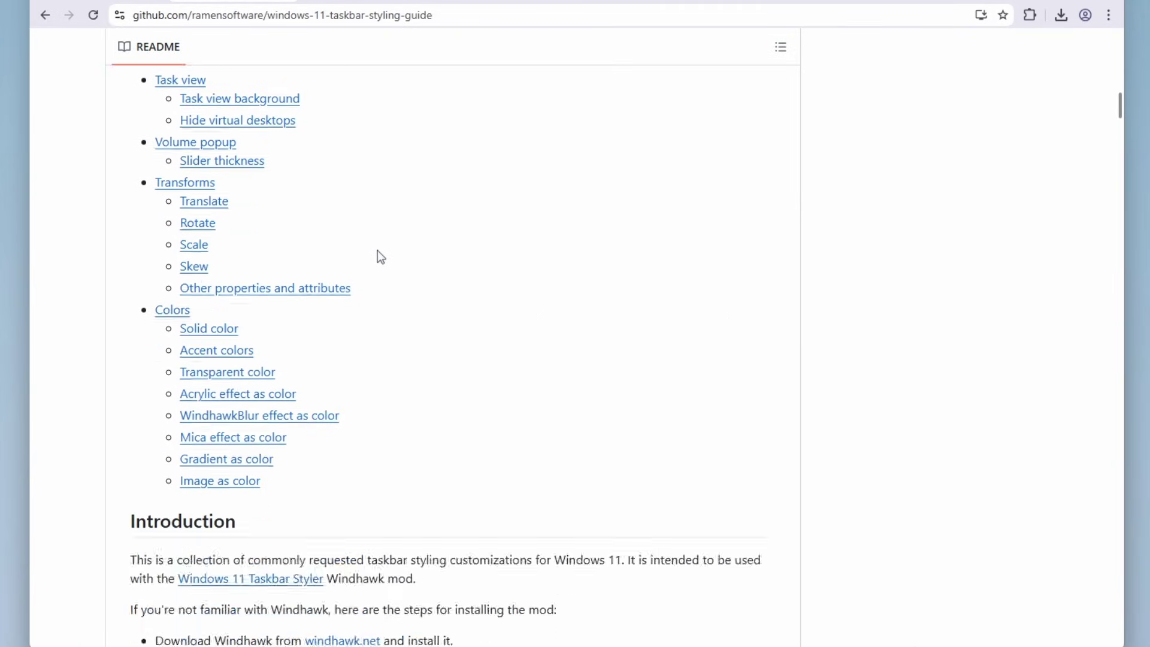
{"action": "scroll", "coordinate": [377, 250], "scroll_direction": "down", "scroll_amount": 20}
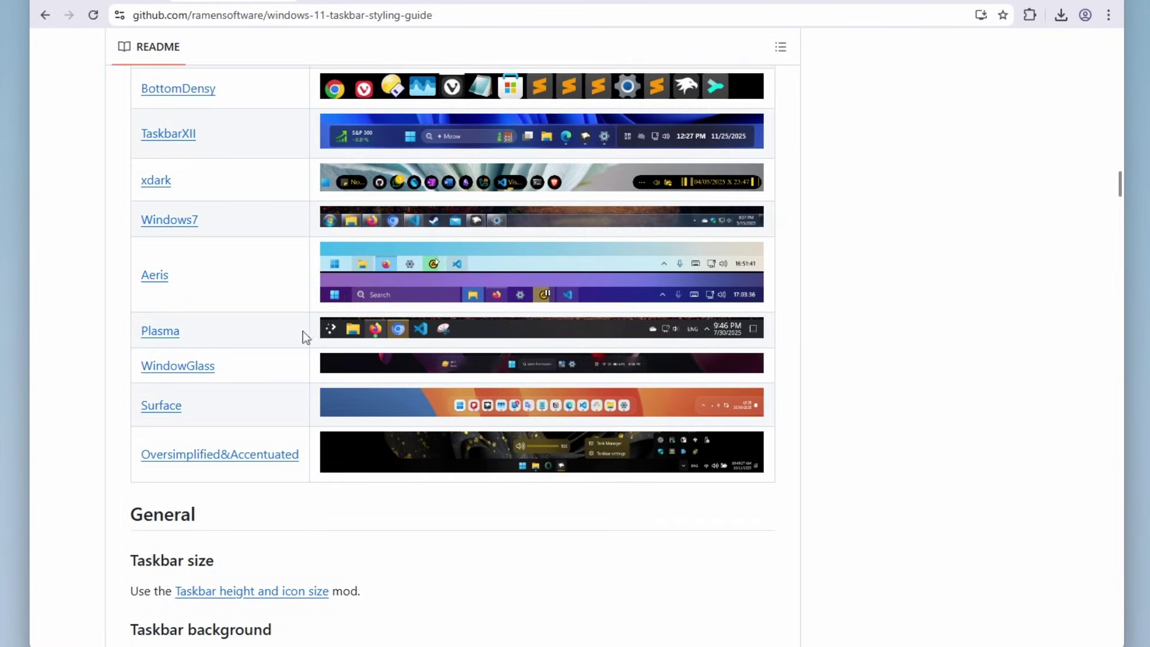
{"action": "left_click", "coordinate": [180, 368]}
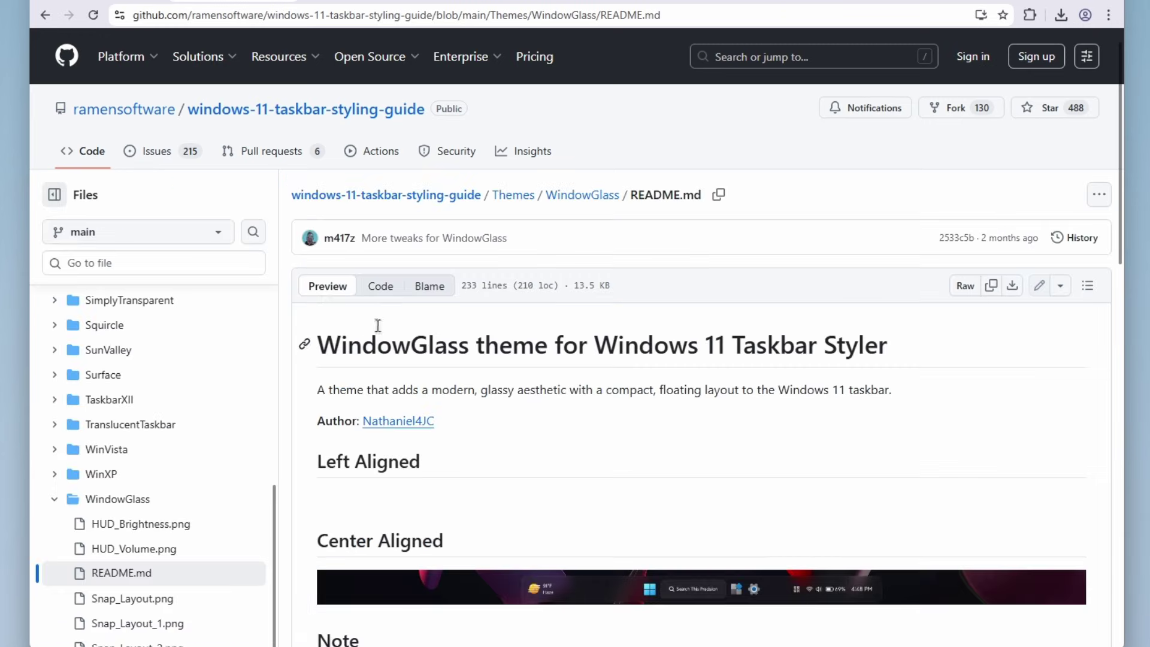
{"action": "scroll", "coordinate": [453, 343], "scroll_direction": "down", "scroll_amount": 15}
{"action": "scroll", "coordinate": [453, 343], "scroll_direction": "up", "scroll_amount": 3}
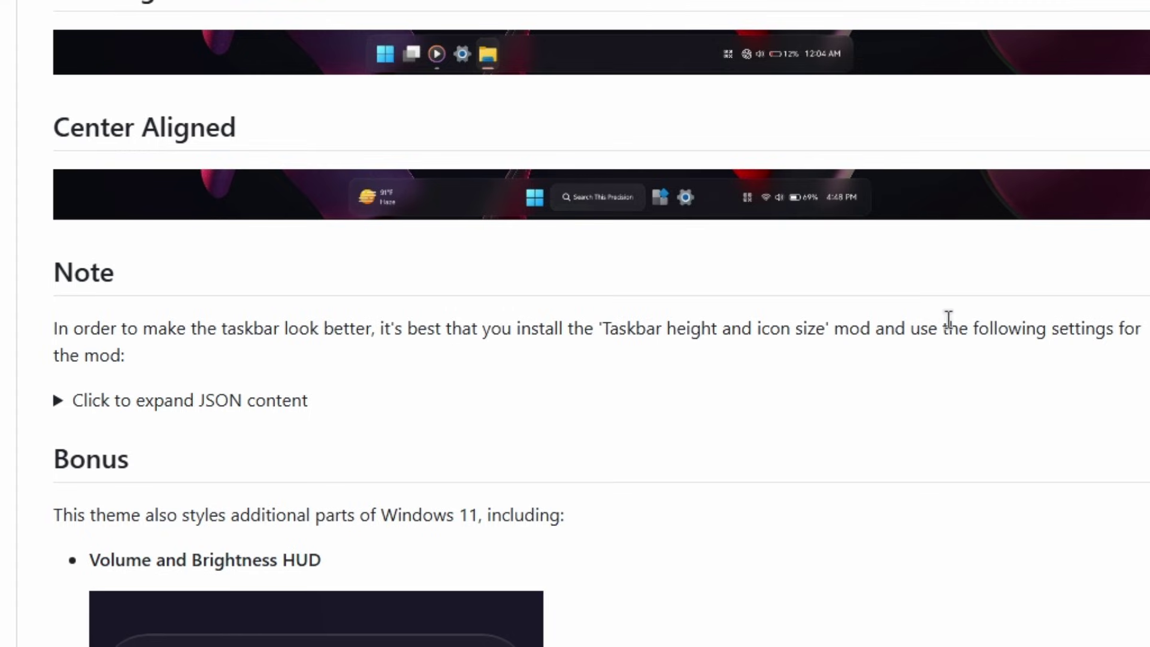
{"action": "left_click", "coordinate": [126, 401]}
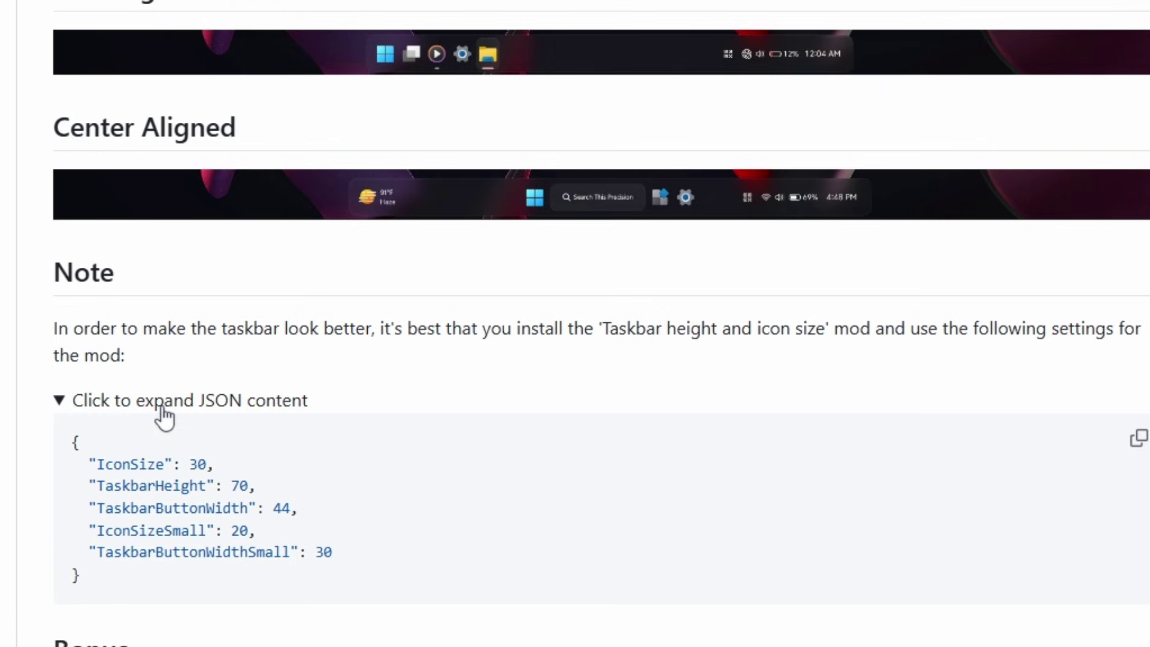
{"action": "left_click", "coordinate": [1135, 442]}
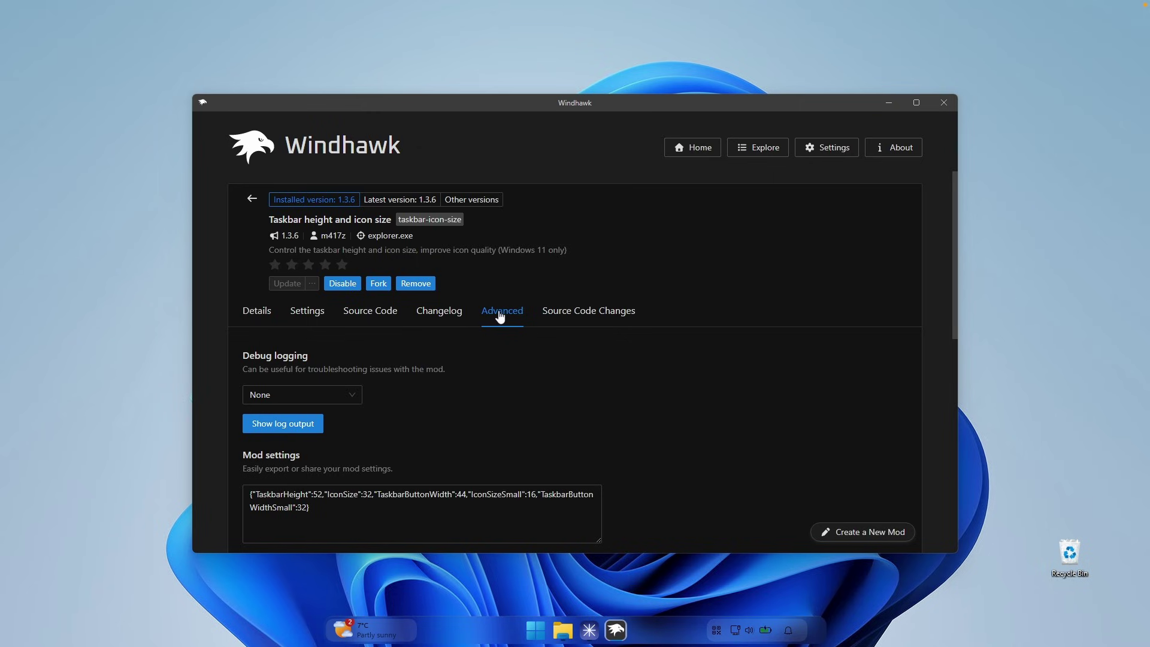
Step: In Windhawk, replace the mod settings with the copied JSON (IconSize 30, TaskbarHeight 70, TaskbarButtonWidth 44, IconSizeSmall 20, TaskbarButtonWidthSmall 30) and save them
{"action": "scroll", "coordinate": [314, 455], "scroll_direction": "down", "scroll_amount": 3}
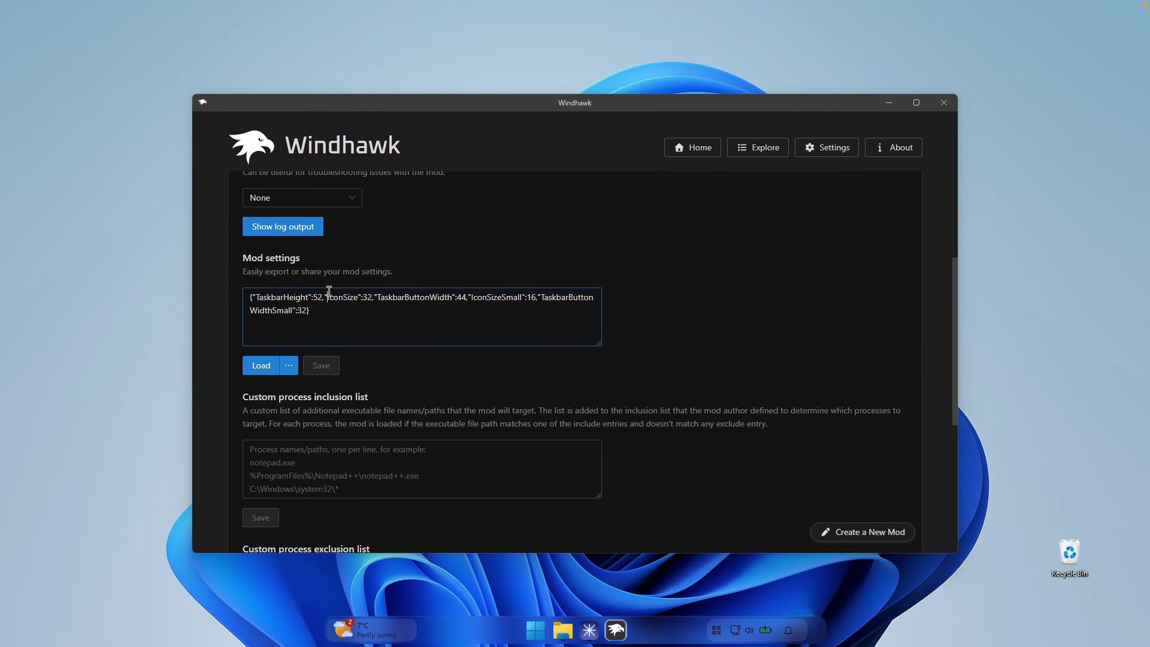
{"action": "triple_click", "coordinate": [354, 299]}
{"action": "key", "text": "ctrl+v"}
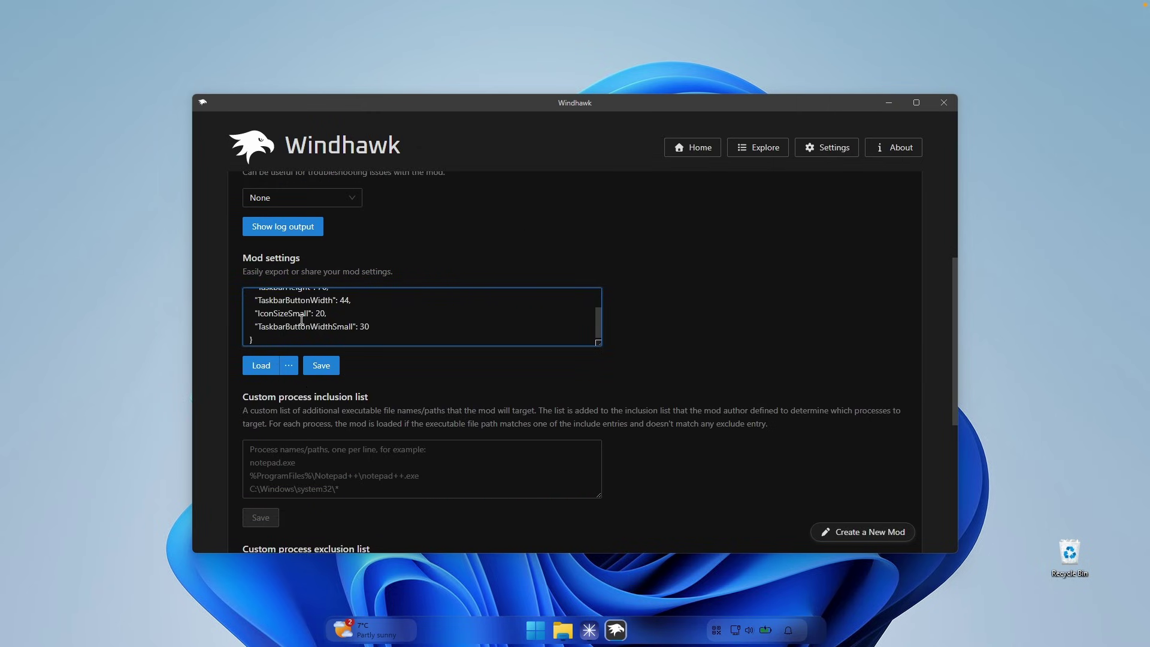
{"action": "left_click", "coordinate": [328, 366]}
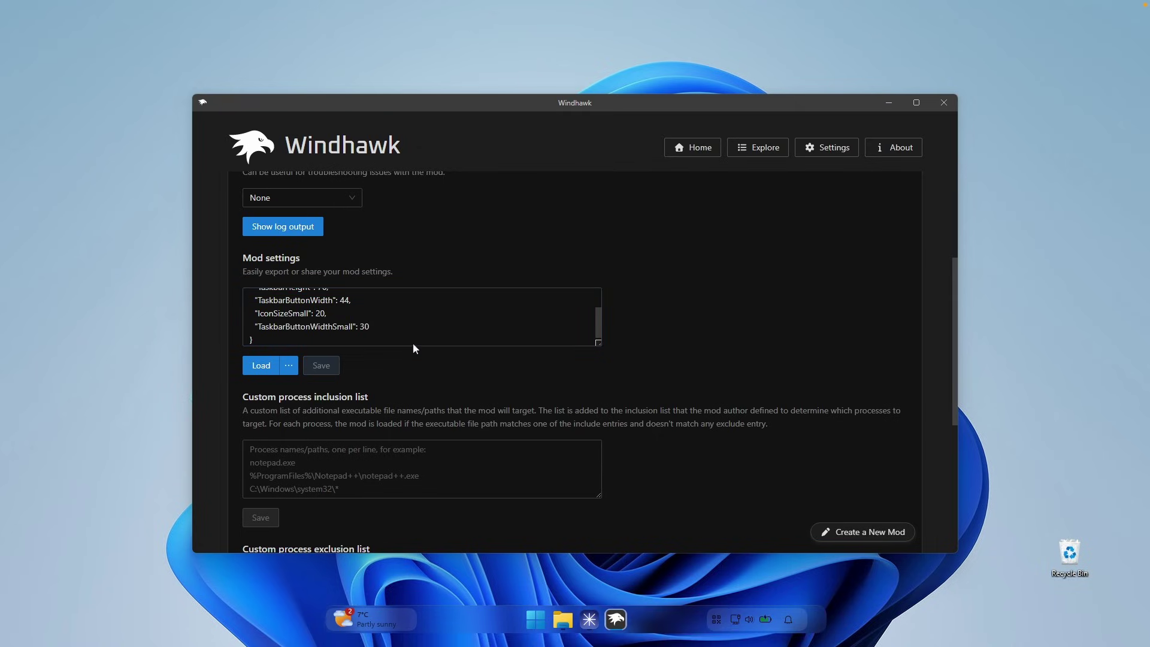
{"action": "left_click", "coordinate": [534, 614]}
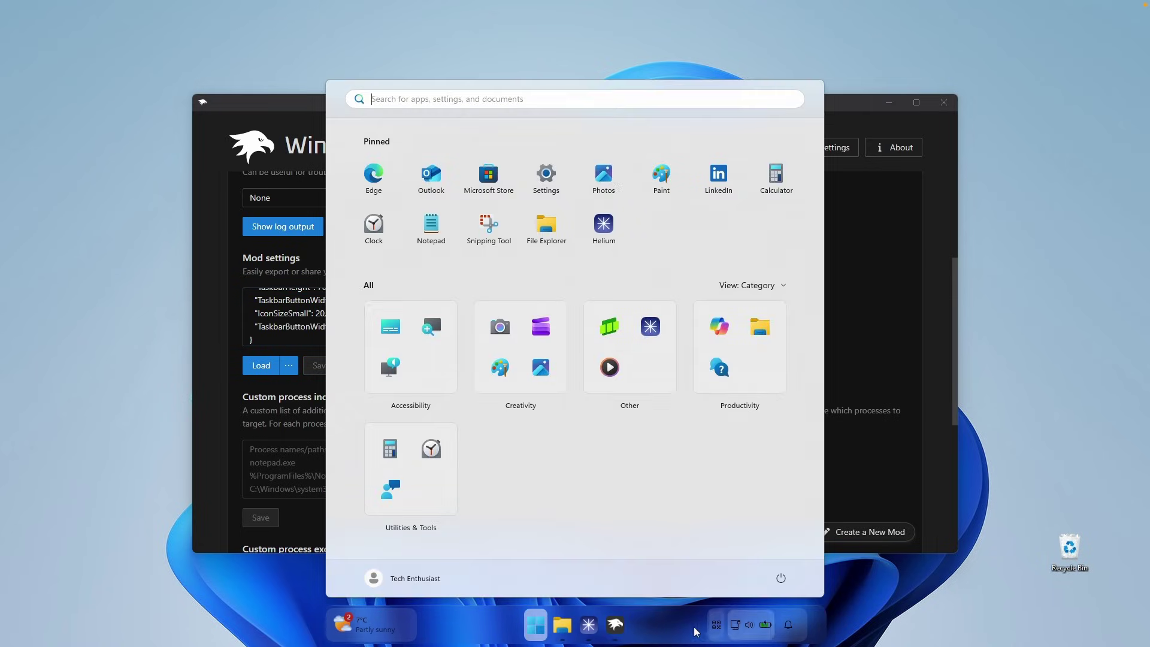
{"action": "left_click", "coordinate": [548, 609]}
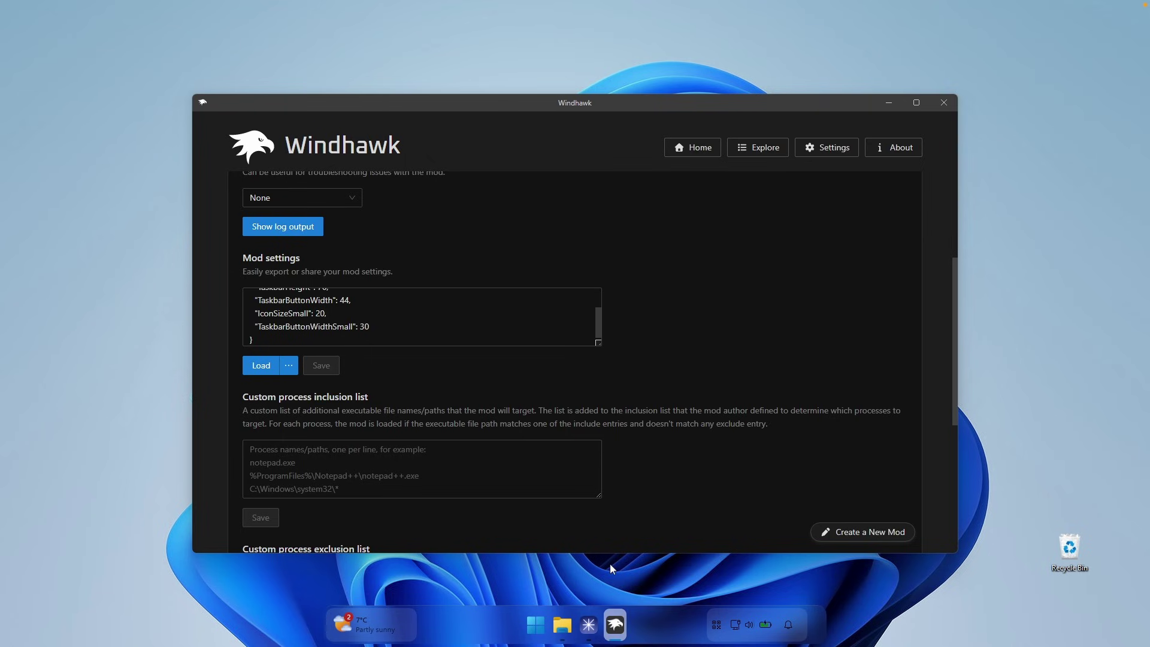
Step: Switch to the browser and open the full-sized Light Tahoe wallpaper from the 512pixels macOS Tahoe wallpaper page
{"action": "left_click", "coordinate": [593, 626]}
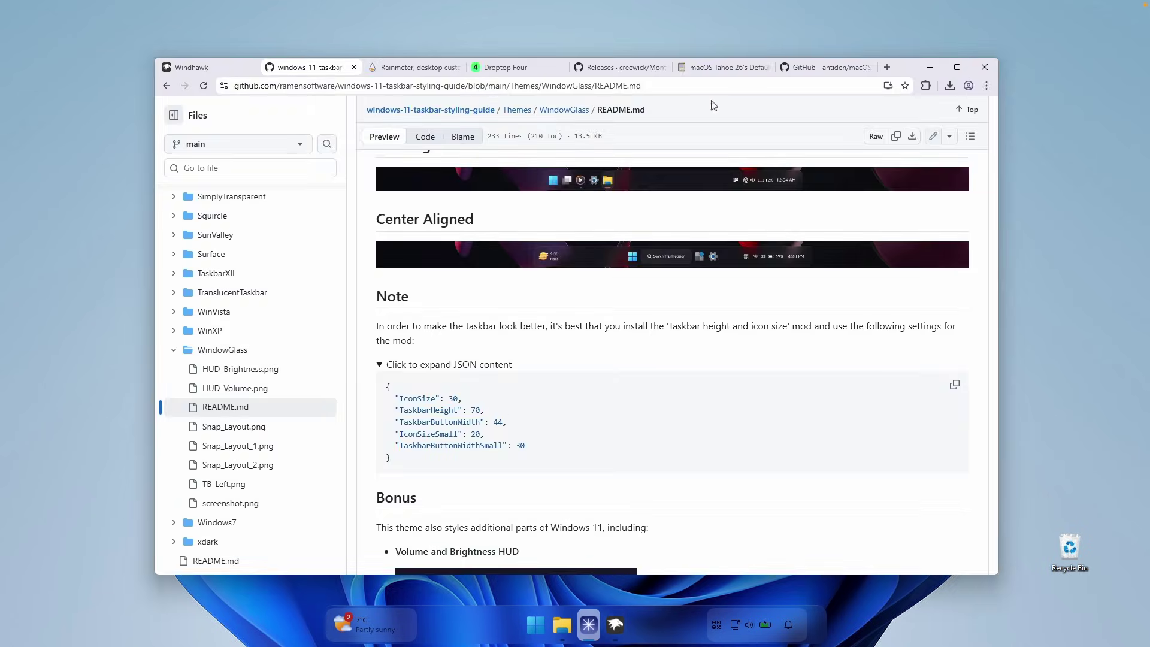
{"action": "left_click", "coordinate": [701, 20]}
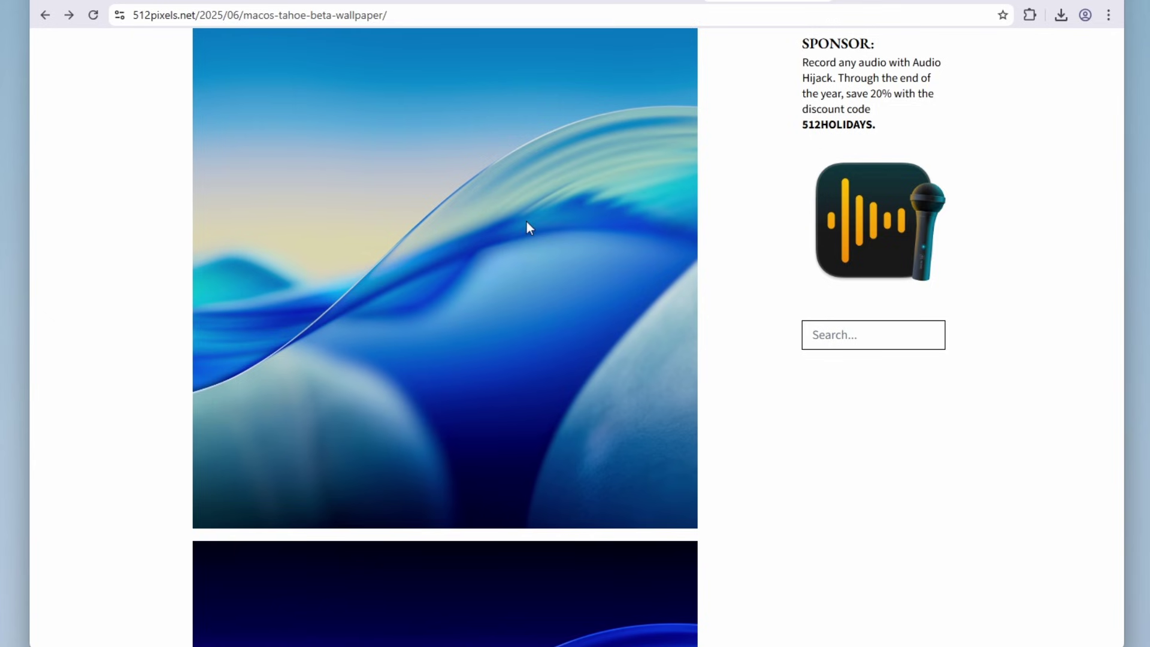
{"action": "scroll", "coordinate": [523, 216], "scroll_direction": "down", "scroll_amount": 4}
{"action": "scroll", "coordinate": [521, 210], "scroll_direction": "up", "scroll_amount": 10}
{"action": "scroll", "coordinate": [517, 296], "scroll_direction": "down", "scroll_amount": 5}
{"action": "scroll", "coordinate": [517, 296], "scroll_direction": "down", "scroll_amount": 20}
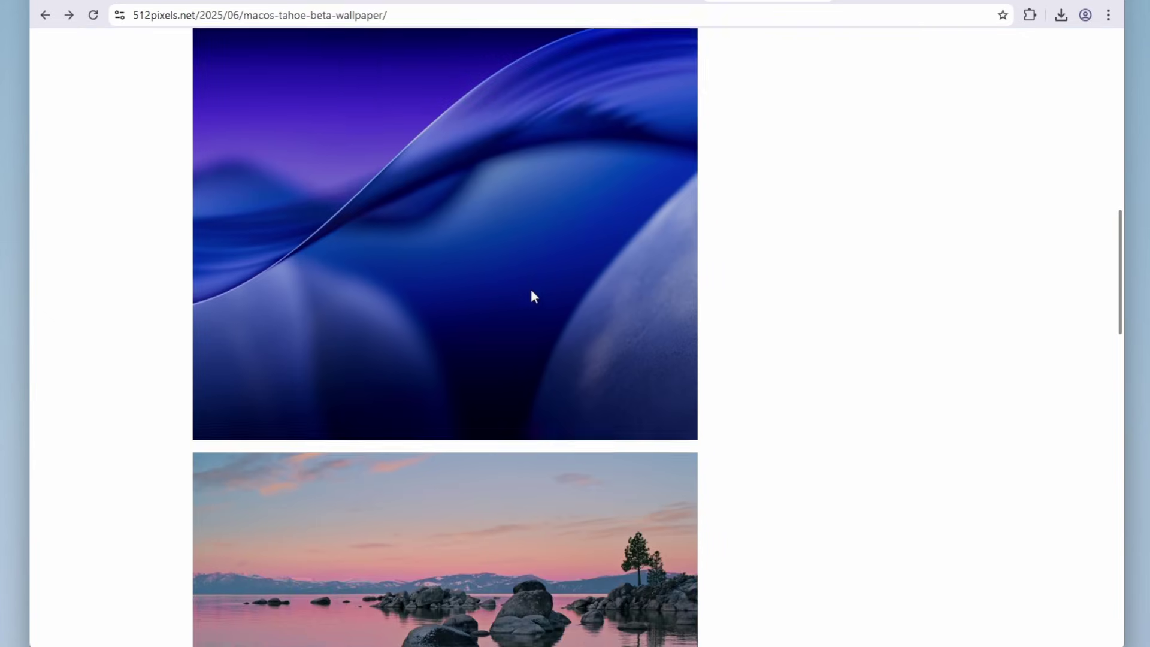
{"action": "scroll", "coordinate": [523, 283], "scroll_direction": "up", "scroll_amount": 4}
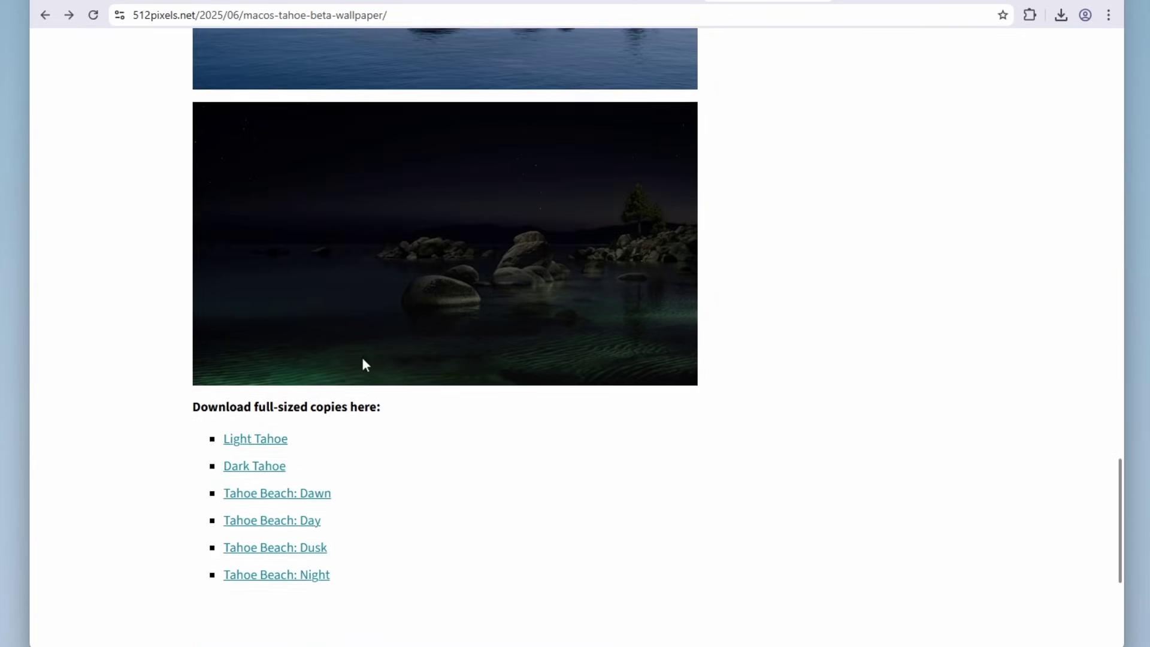
{"action": "left_click", "coordinate": [256, 441]}
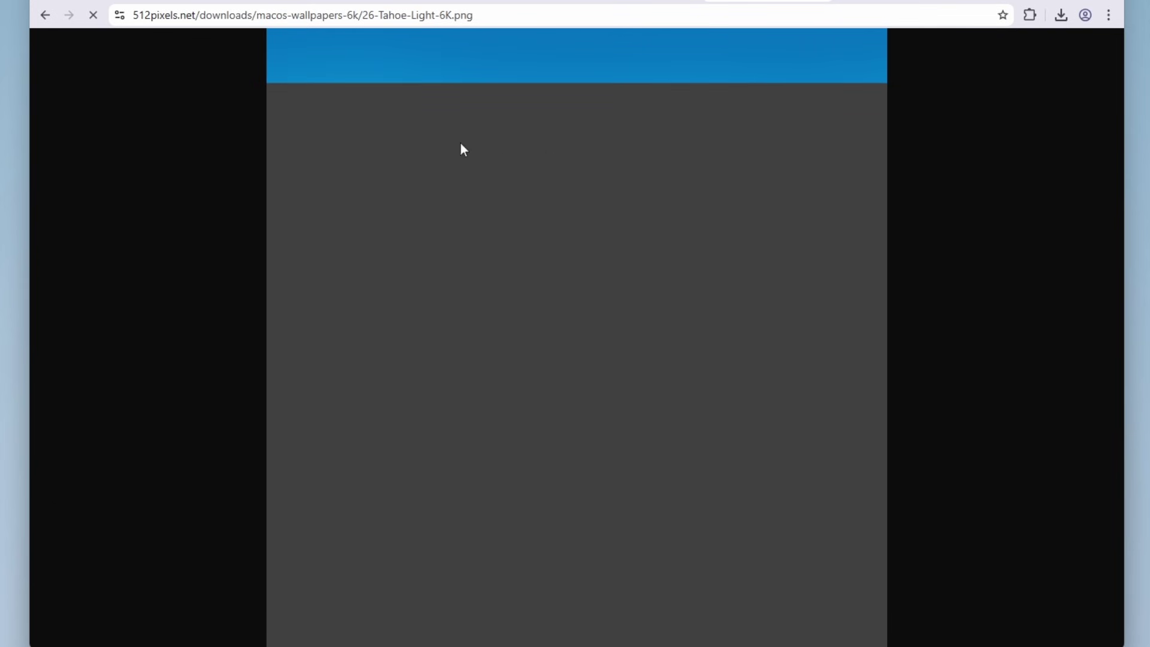
Step: Save the wallpaper image to the Downloads folder as the PNG 26-Tahoe-Light-6K
{"action": "right_click", "coordinate": [505, 73]}
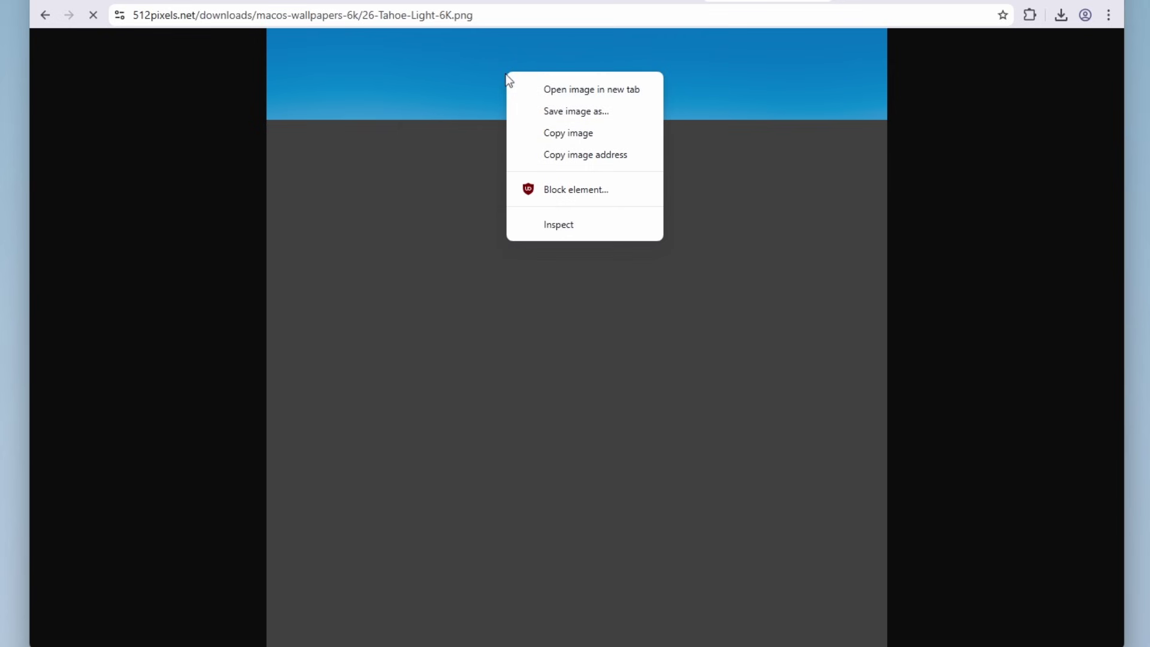
{"action": "left_click", "coordinate": [589, 117]}
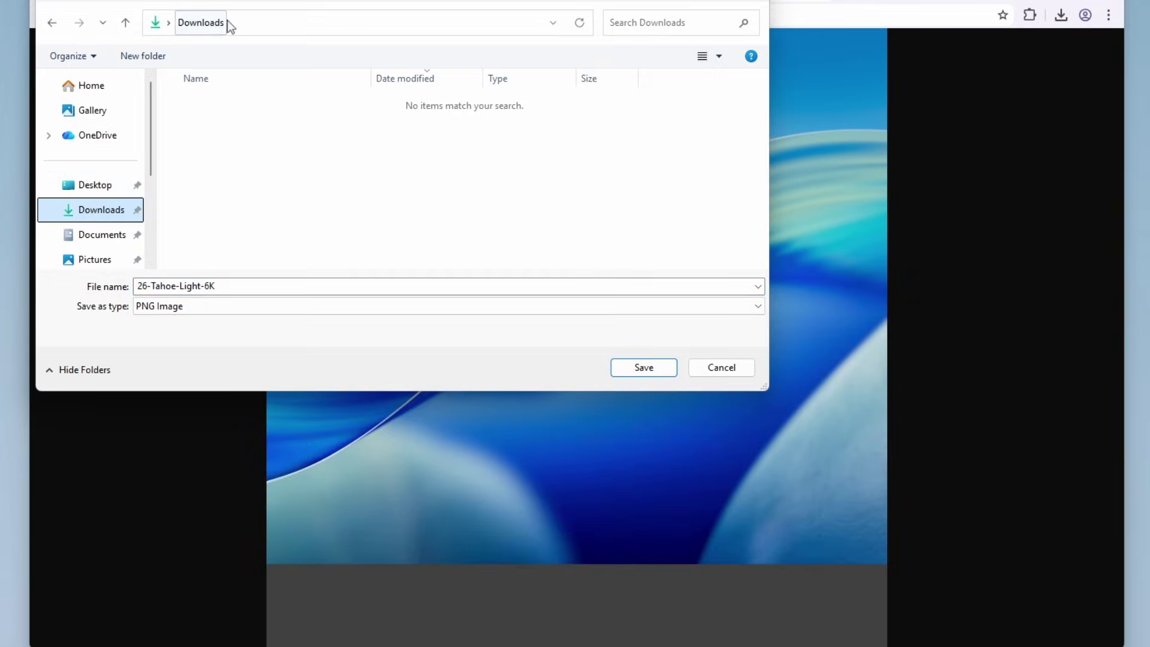
{"action": "left_click", "coordinate": [644, 367]}
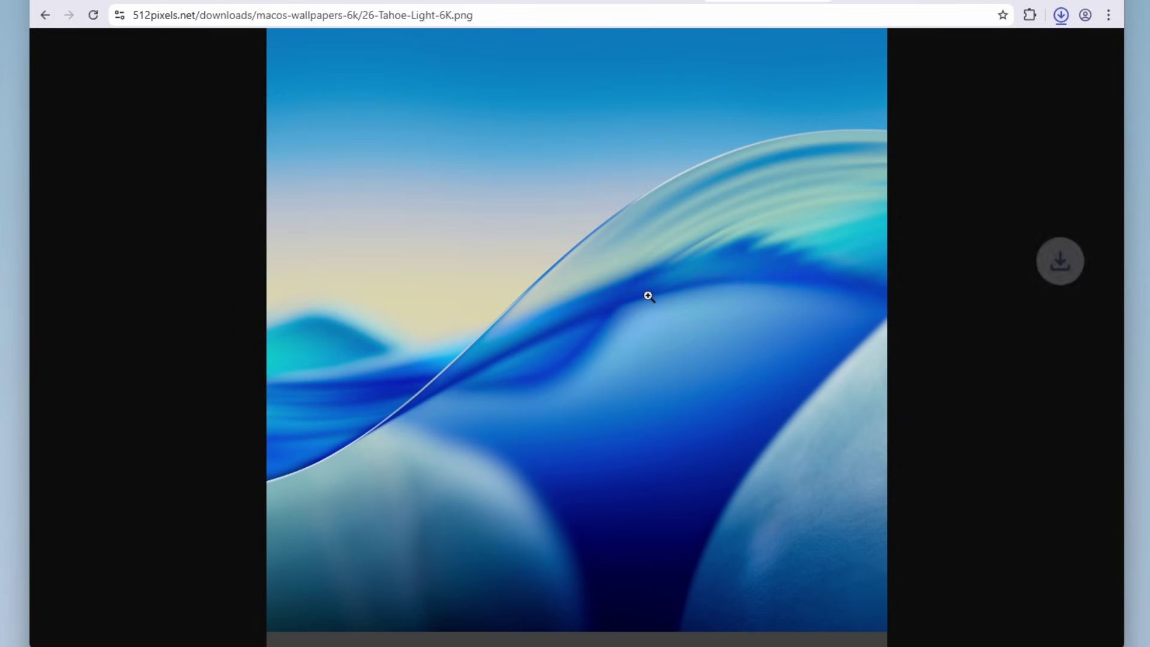
Step: Leave the browser and open the 26-Tahoe-Light-6K image from the Downloads folder in File Explorer
{"action": "left_click", "coordinate": [1031, 3]}
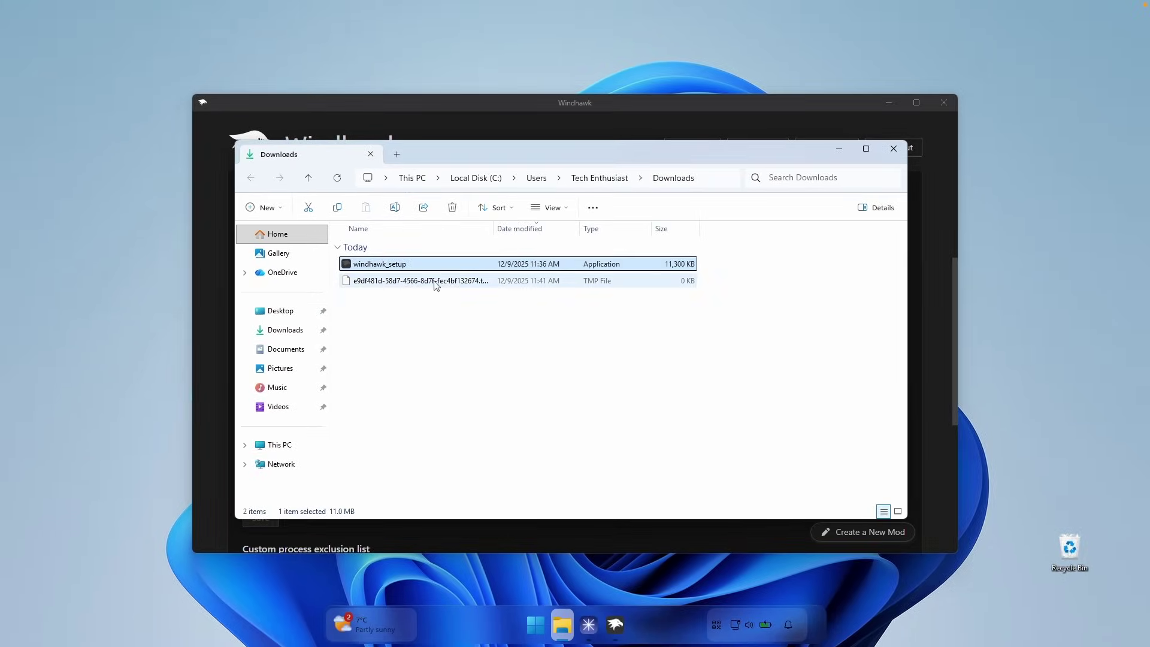
{"action": "left_click", "coordinate": [383, 259]}
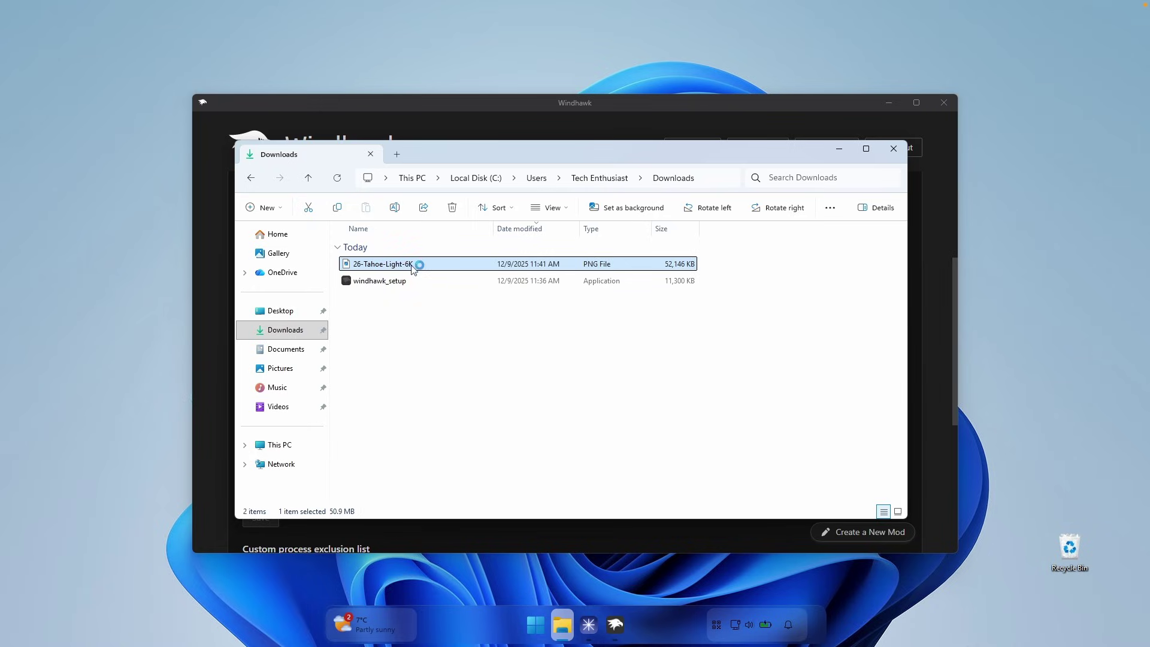
{"action": "double_click", "coordinate": [412, 268]}
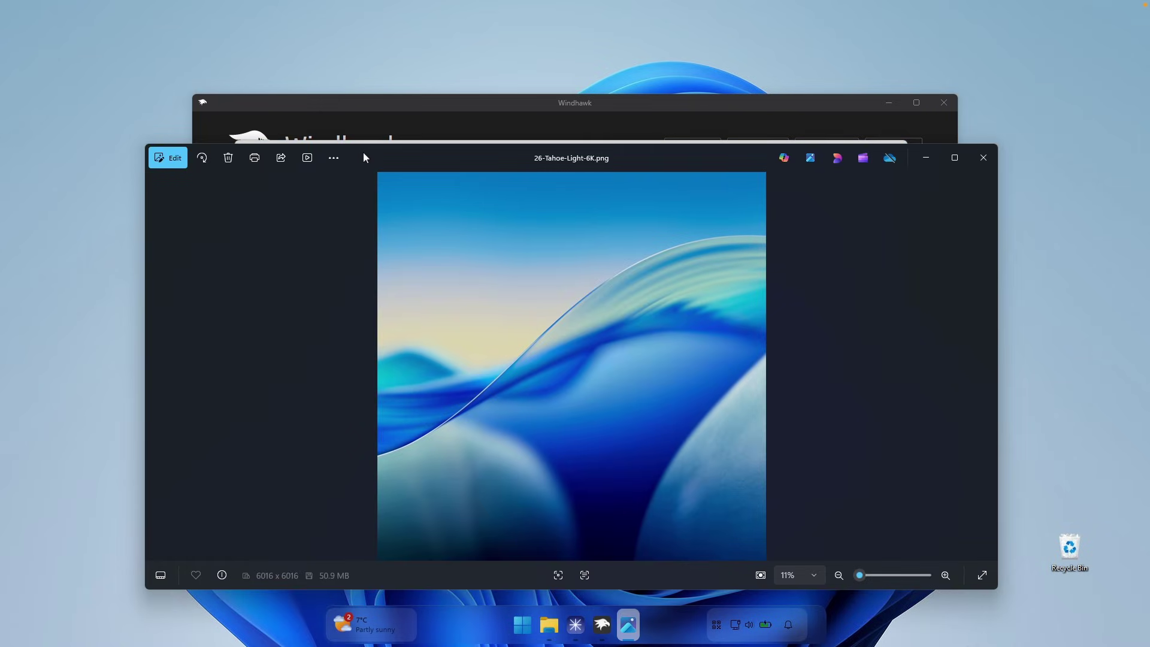
Step: Set the 26-Tahoe-Light-6K image as both the desktop background and the lock screen picture
{"action": "left_click", "coordinate": [333, 158]}
{"action": "mouse_move", "coordinate": [295, 223]}
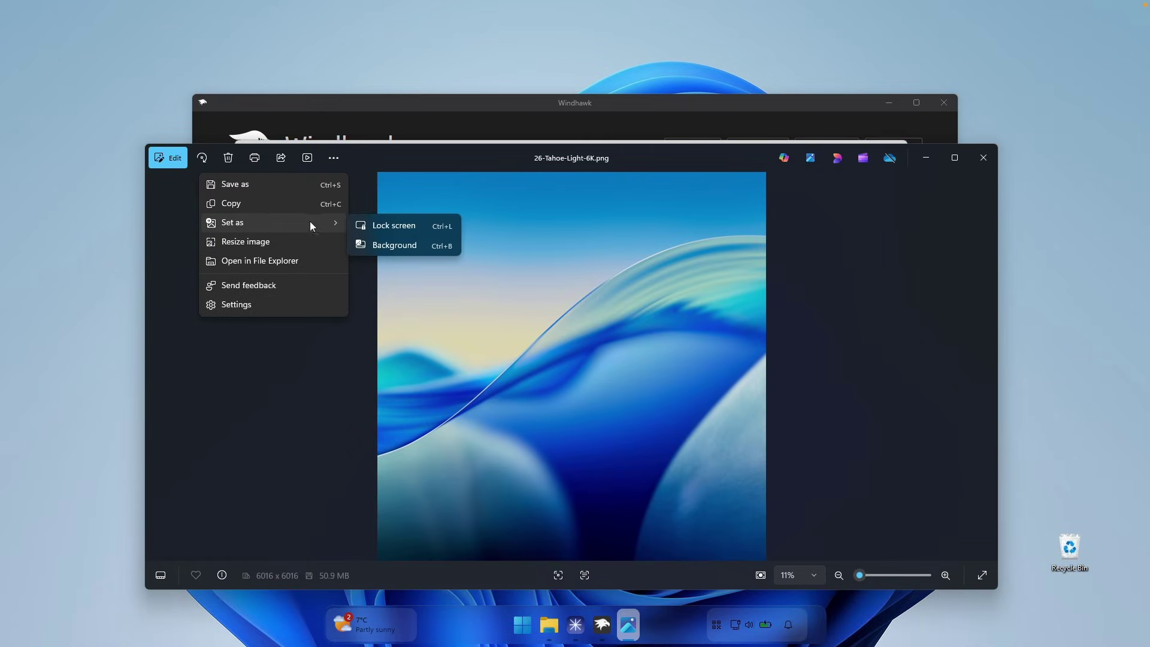
{"action": "left_click", "coordinate": [361, 244]}
{"action": "left_click", "coordinate": [333, 157]}
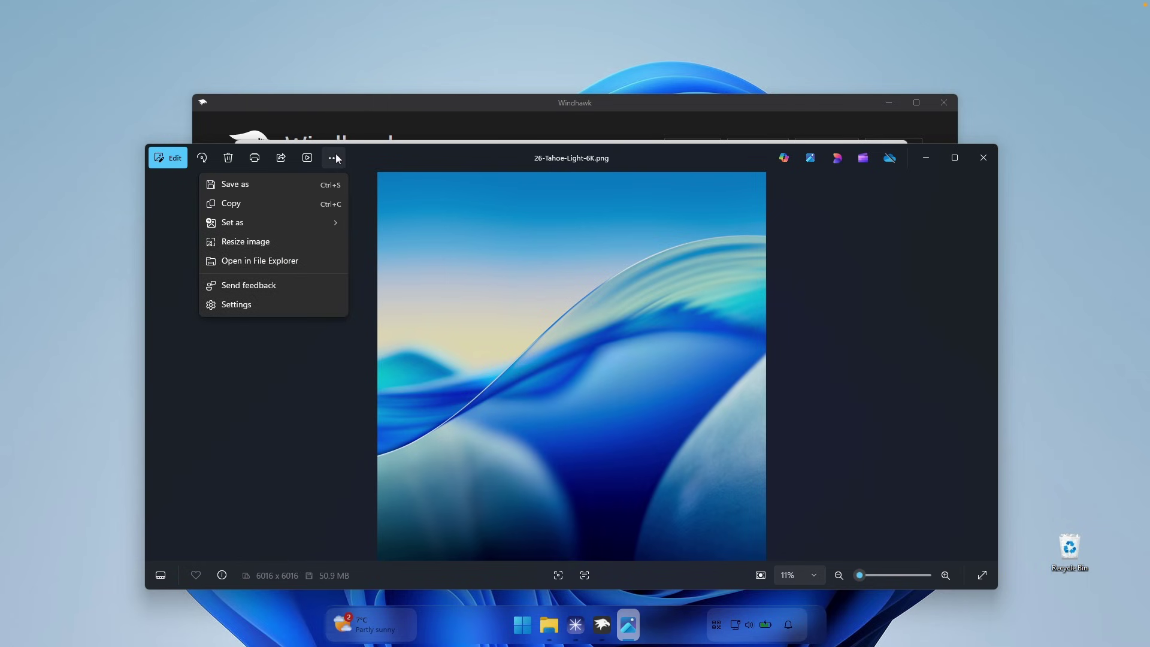
{"action": "mouse_move", "coordinate": [293, 231]}
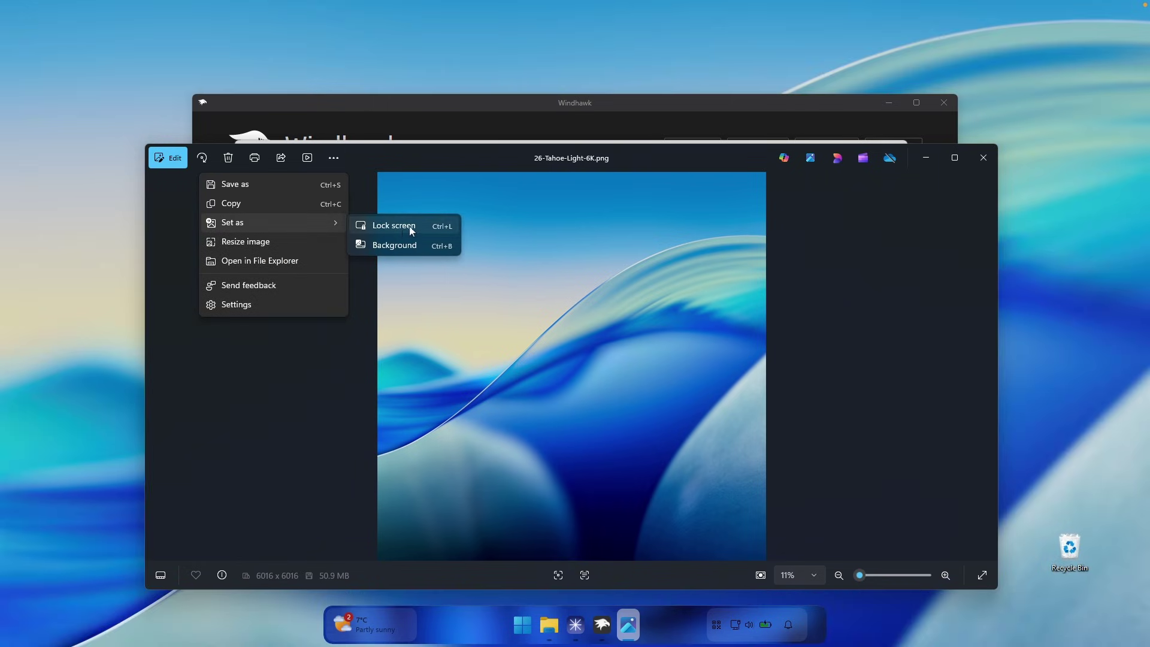
{"action": "left_click", "coordinate": [412, 225]}
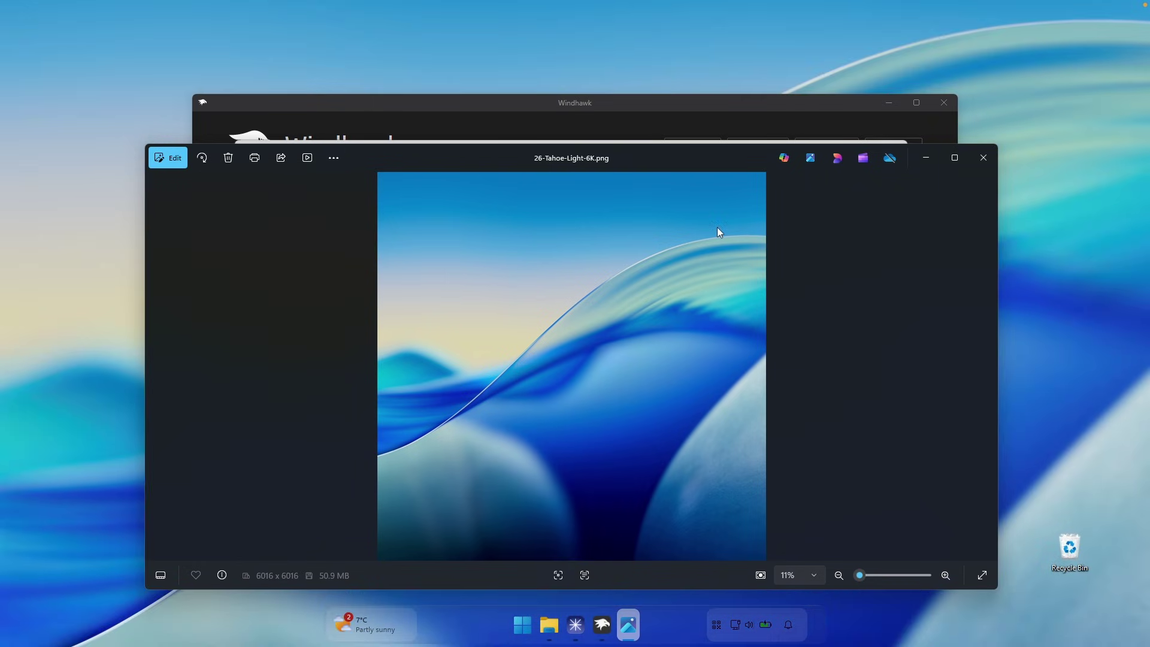
Step: Close the image viewer and minimize the Downloads and Windhawk windows to reveal the desktop
{"action": "left_click", "coordinate": [980, 162]}
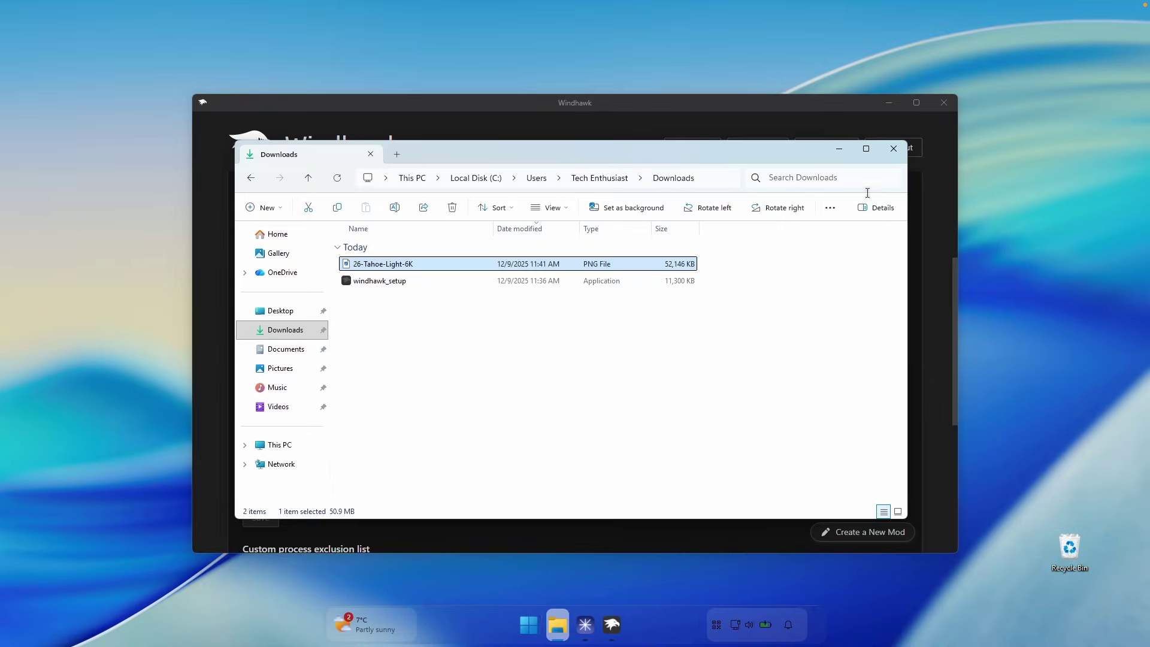
{"action": "left_click", "coordinate": [838, 148]}
{"action": "left_click", "coordinate": [888, 102]}
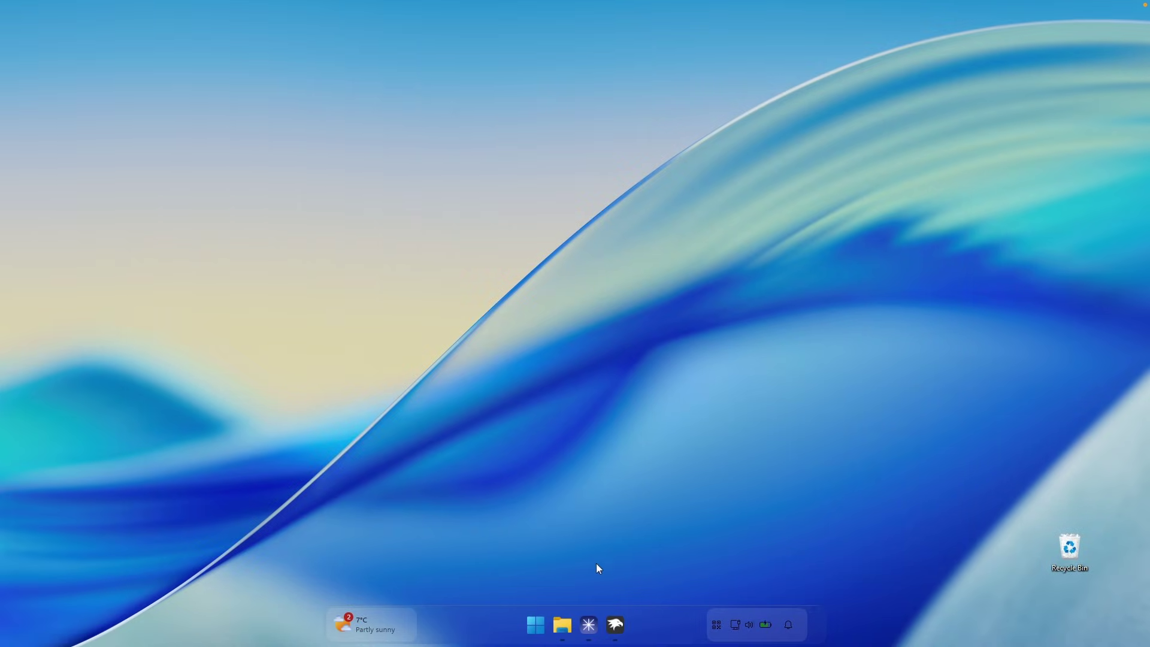
Step: In Windows Settings, set the personalization color mode to Dark, and close Settings
{"action": "key", "text": "super+i"}
{"action": "left_click", "coordinate": [114, 169]}
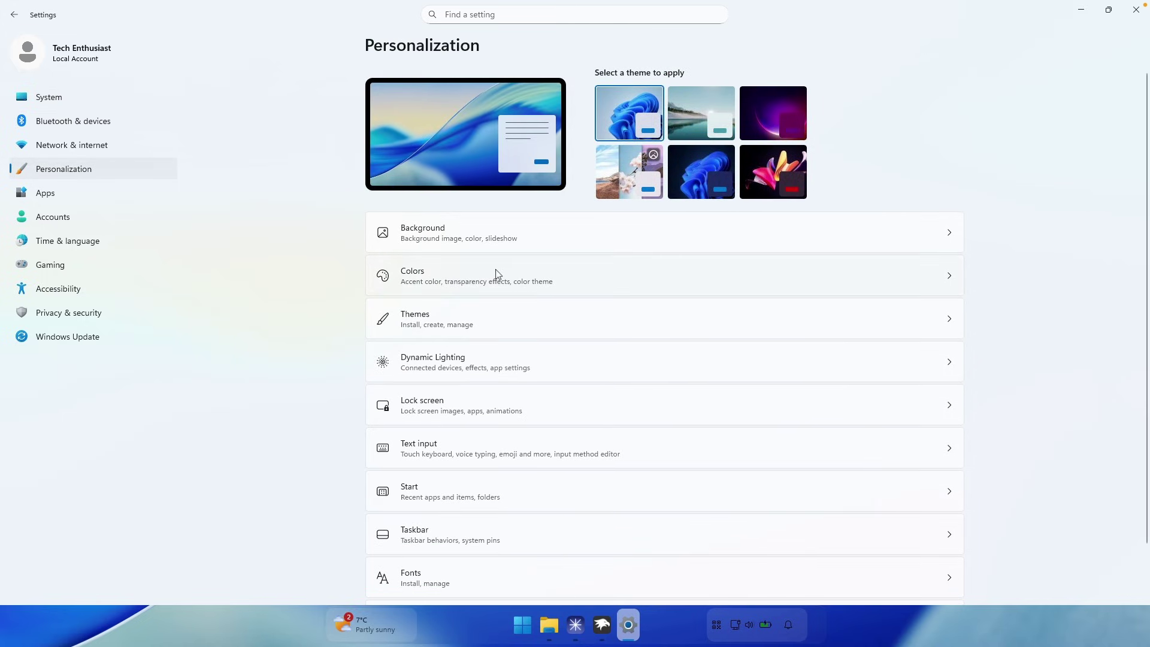
{"action": "left_click", "coordinate": [538, 259]}
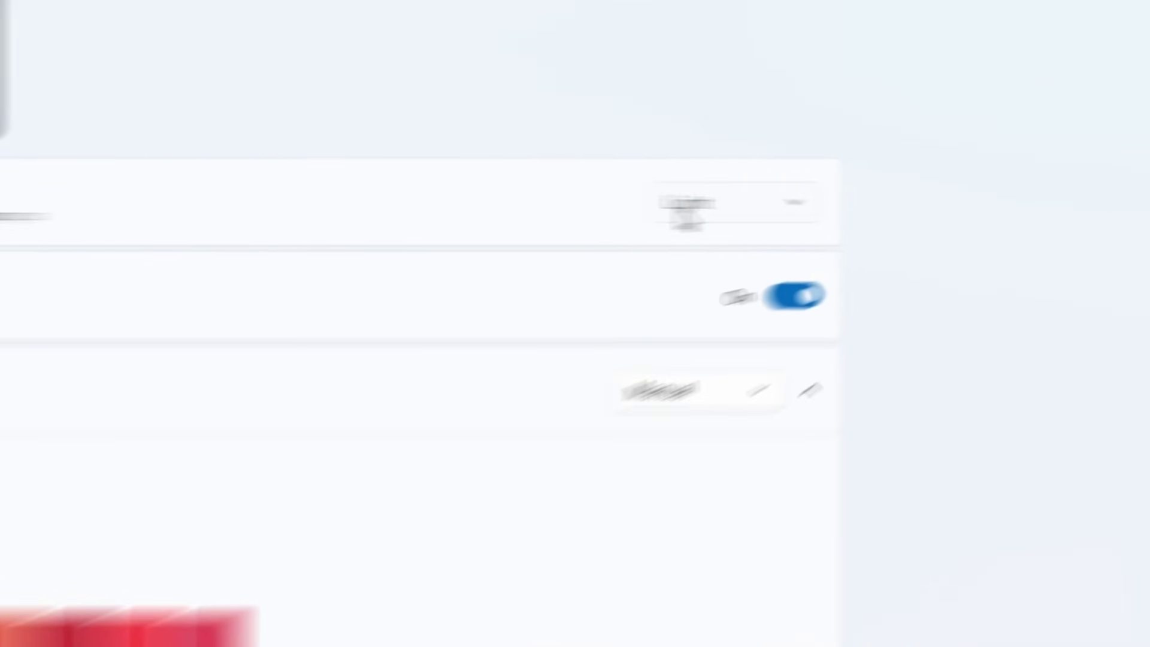
{"action": "left_click", "coordinate": [934, 208]}
{"action": "left_click", "coordinate": [582, 270]}
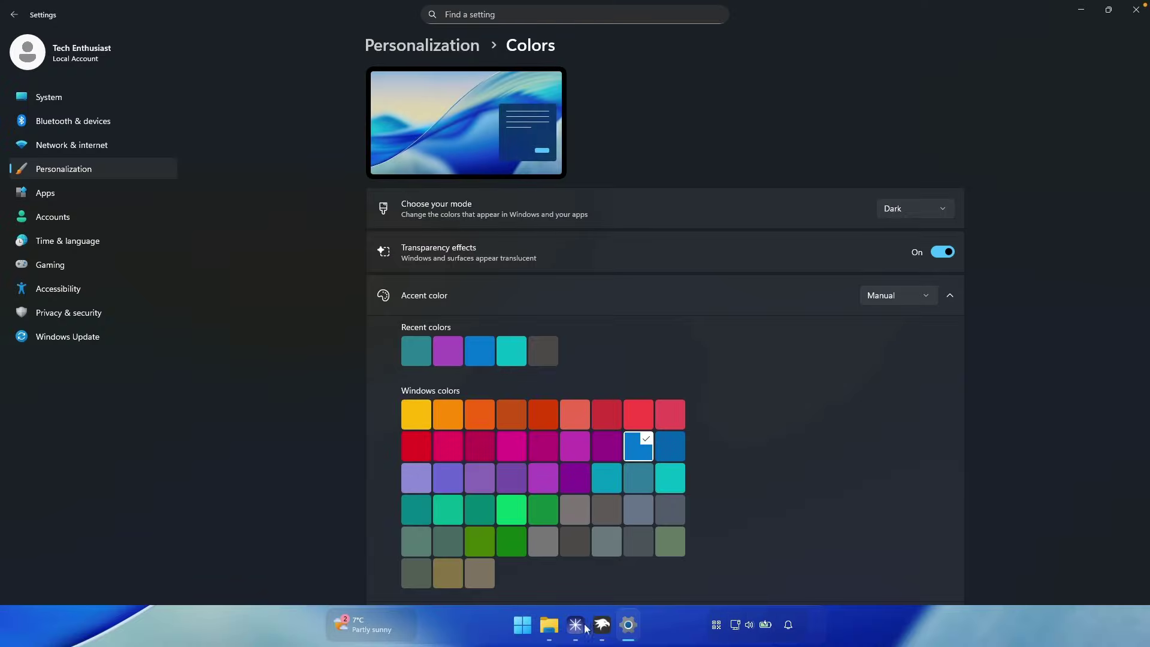
{"action": "left_click", "coordinate": [1135, 9]}
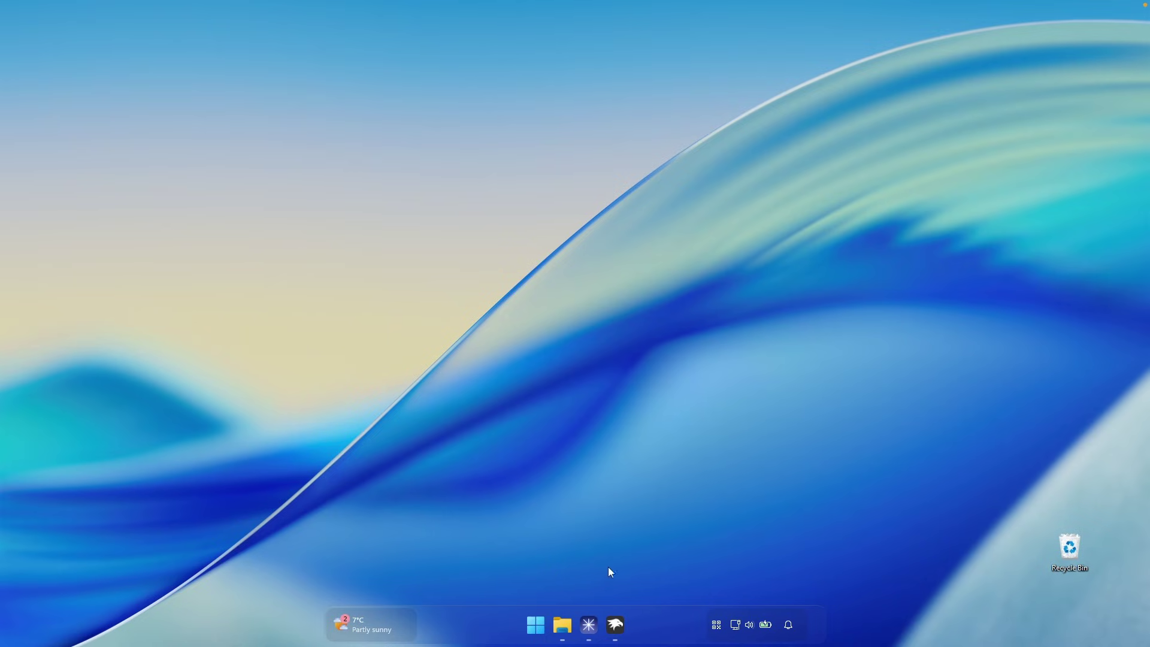
Step: Open the Start menu and the notification center to examine their look in dark mode
{"action": "left_click", "coordinate": [536, 625]}
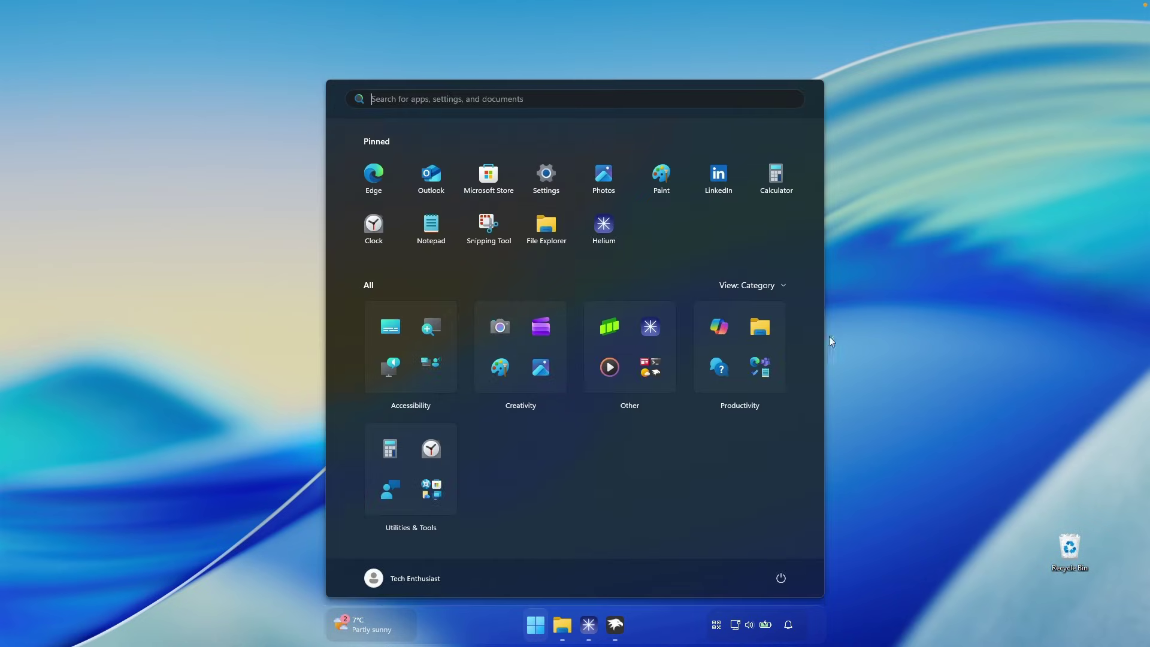
{"action": "left_click", "coordinate": [828, 340]}
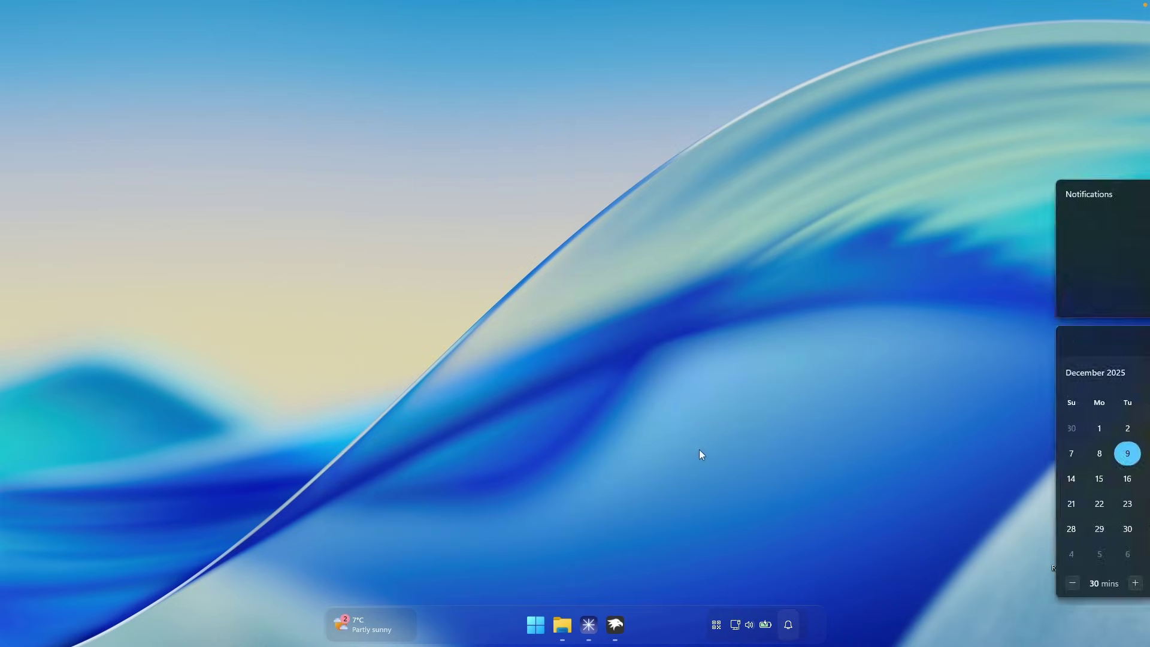
Step: Switch to Windhawk and install the Windows 11 Start Menu Styler mod, accepting the risk
{"action": "left_click", "coordinate": [614, 609]}
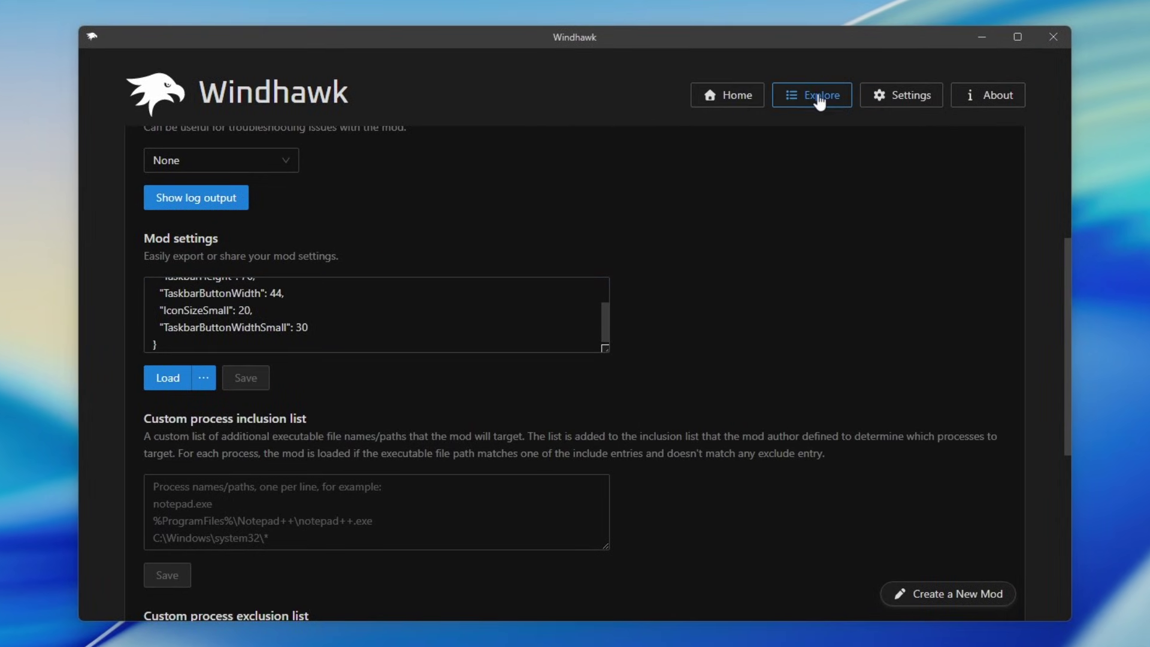
{"action": "left_click", "coordinate": [818, 100]}
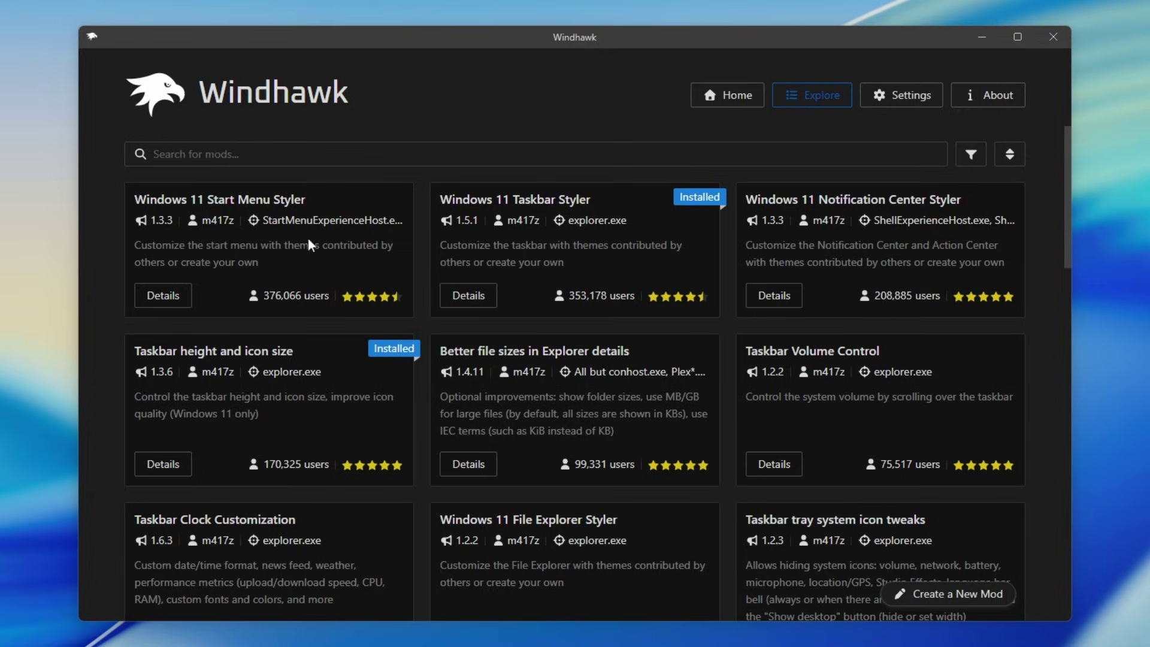
{"action": "left_click", "coordinate": [352, 242]}
{"action": "left_click", "coordinate": [195, 228]}
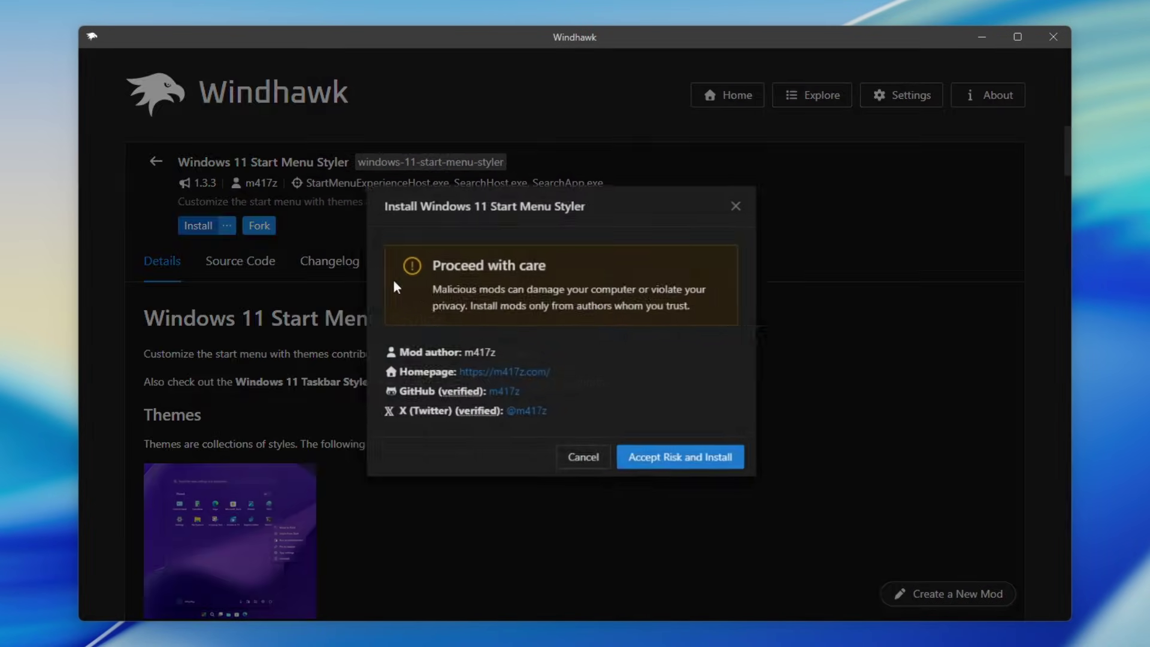
{"action": "left_click", "coordinate": [666, 464]}
Step: Set the Start Menu Styler theme to WindowGlass (for the redesigned Start menu), save it, and check the Start menu
{"action": "left_click", "coordinate": [232, 310]}
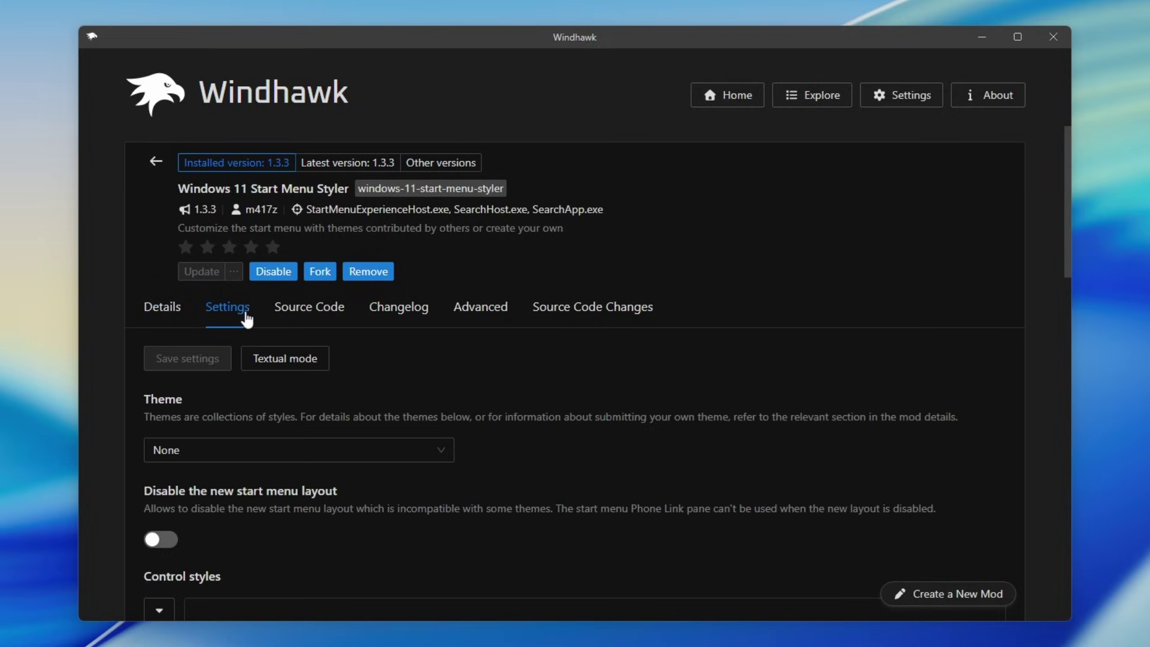
{"action": "left_click", "coordinate": [259, 442]}
{"action": "scroll", "coordinate": [295, 344], "scroll_direction": "down", "scroll_amount": 5}
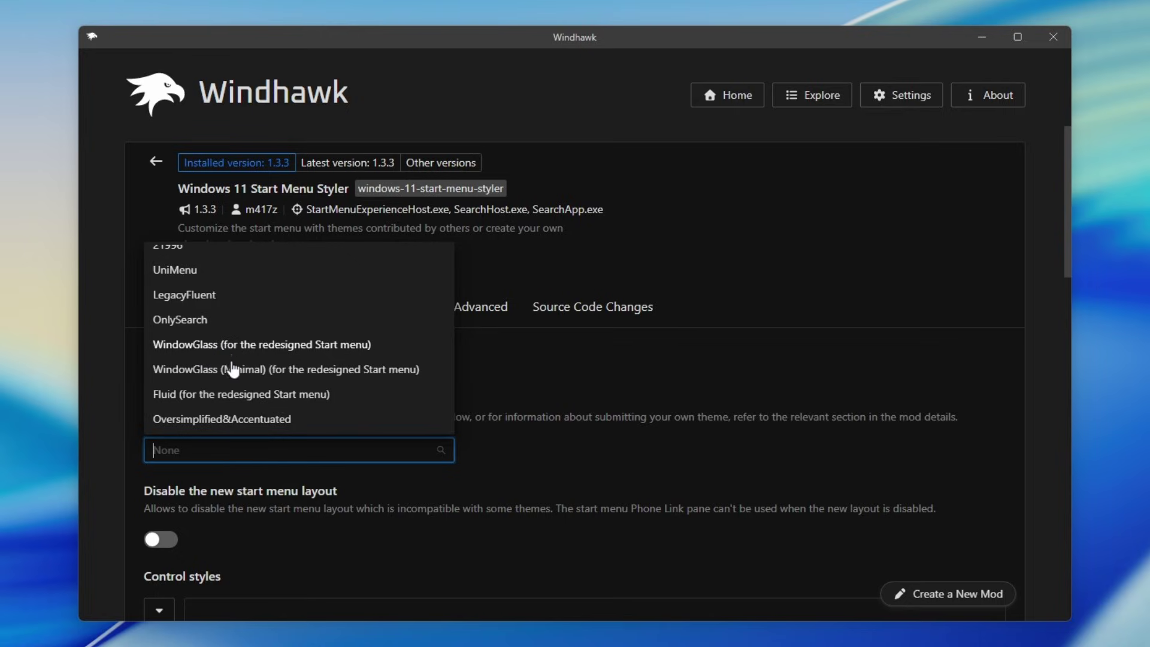
{"action": "left_click", "coordinate": [246, 345]}
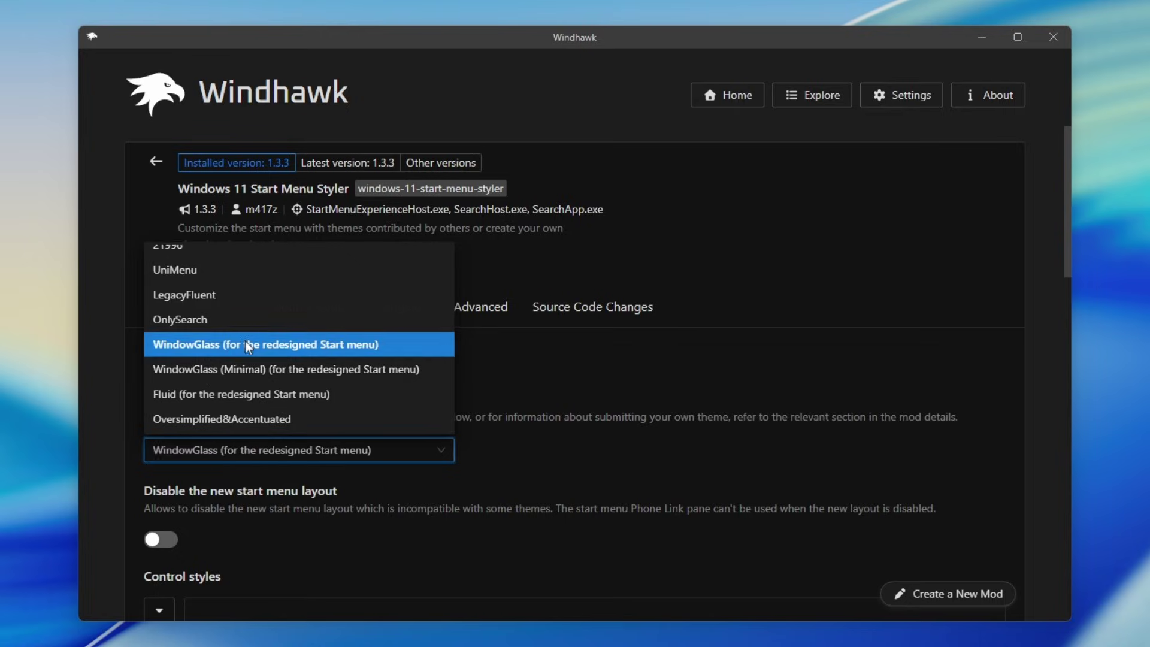
{"action": "left_click", "coordinate": [194, 362]}
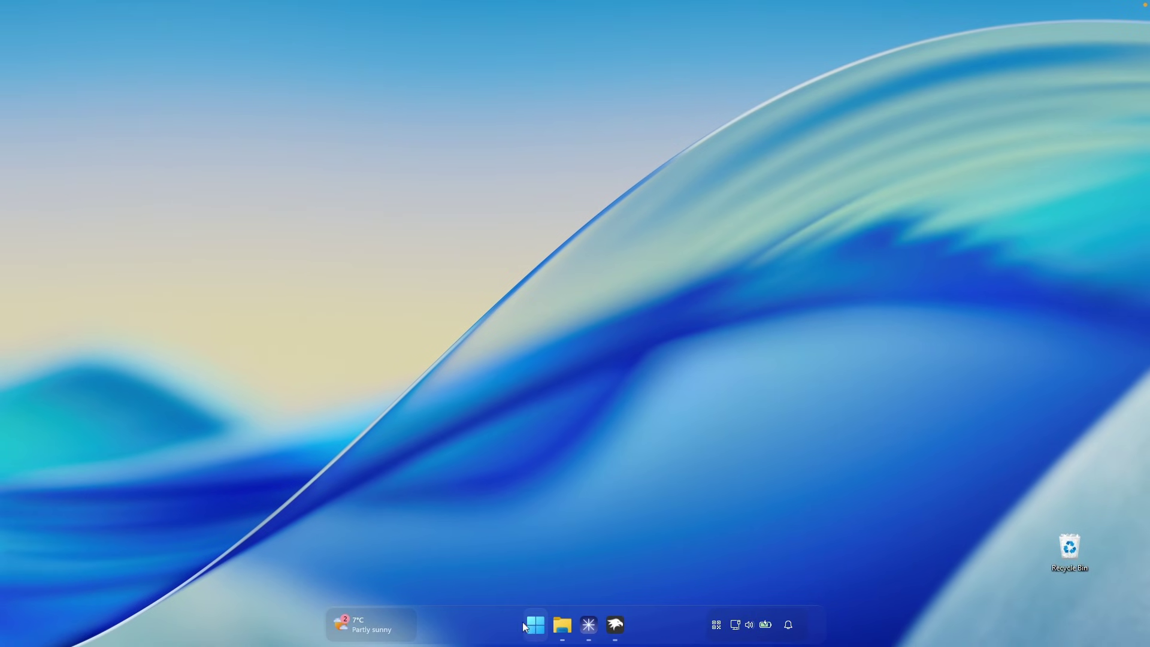
{"action": "left_click", "coordinate": [536, 625]}
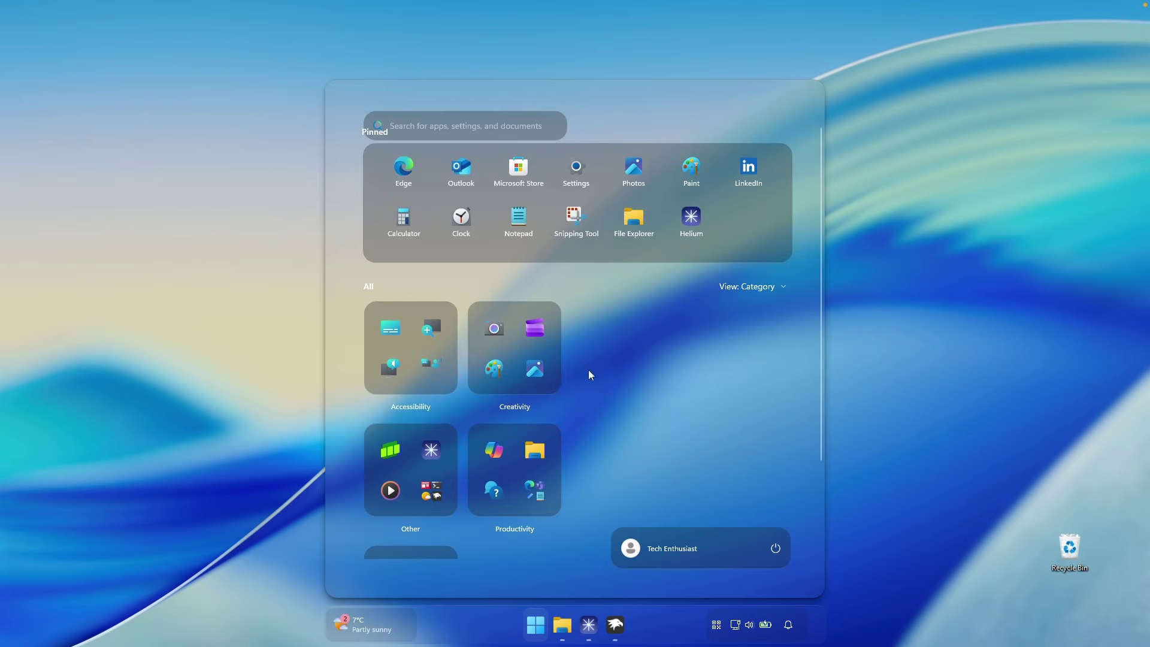
Step: Try the WindowGlass (Minimal) (for the redesigned Start menu) theme in the Start Menu Styler, save it, and view the Start menu
{"action": "left_click", "coordinate": [615, 624]}
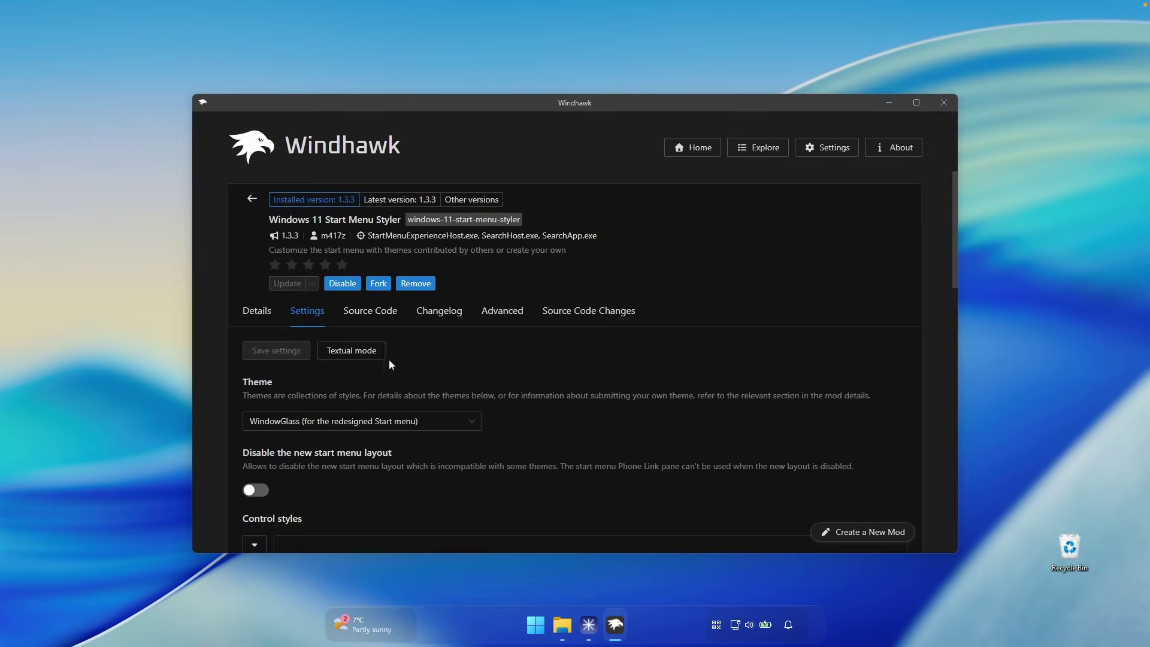
{"action": "left_click", "coordinate": [381, 422]}
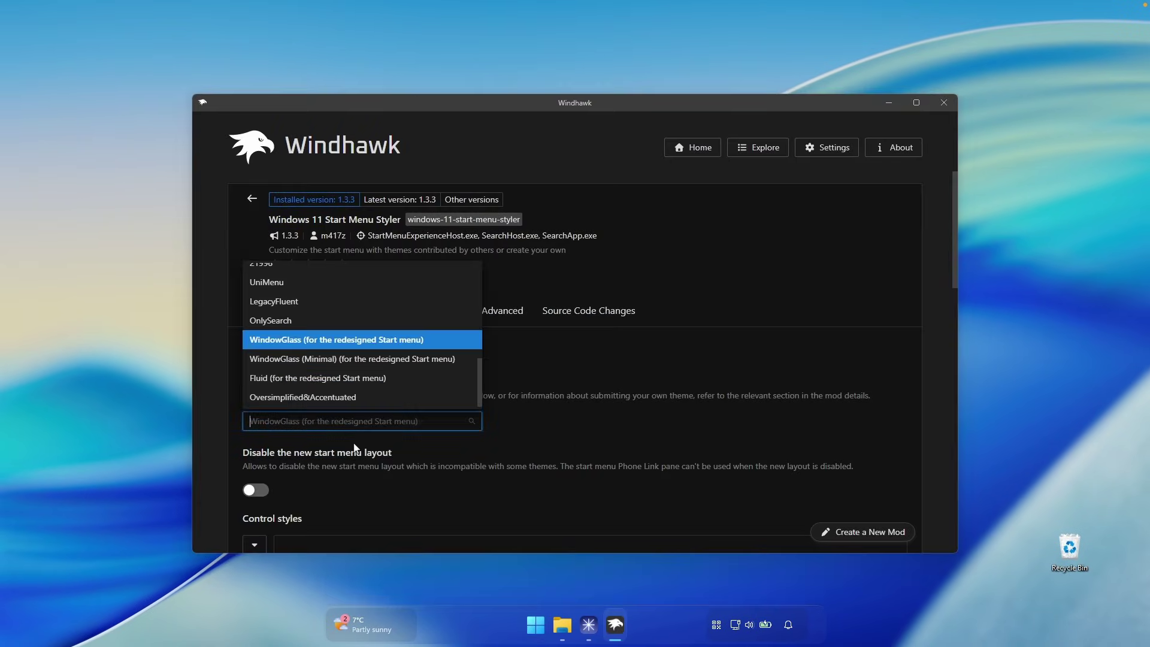
{"action": "left_click", "coordinate": [321, 360]}
{"action": "left_click", "coordinate": [285, 353]}
{"action": "left_click", "coordinate": [888, 102]}
{"action": "left_click", "coordinate": [535, 624]}
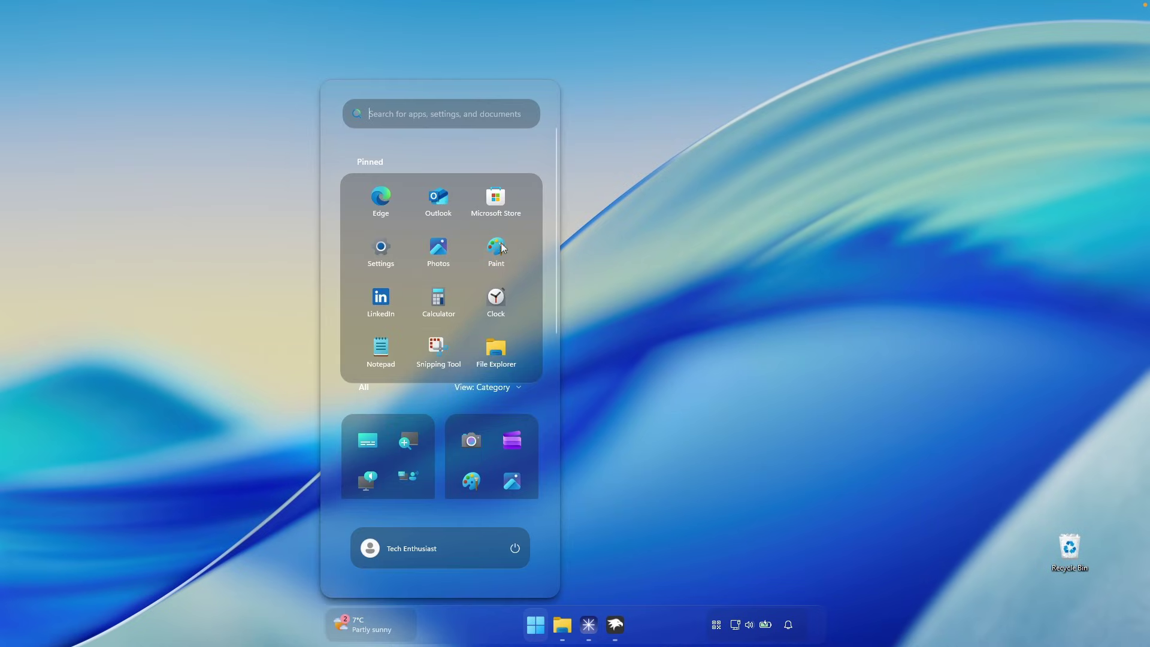
Step: Switch the Start Menu Styler theme back to WindowGlass (for the redesigned Start menu) in Windhawk and save the settings
{"action": "left_click", "coordinate": [615, 624]}
{"action": "left_click", "coordinate": [372, 419]}
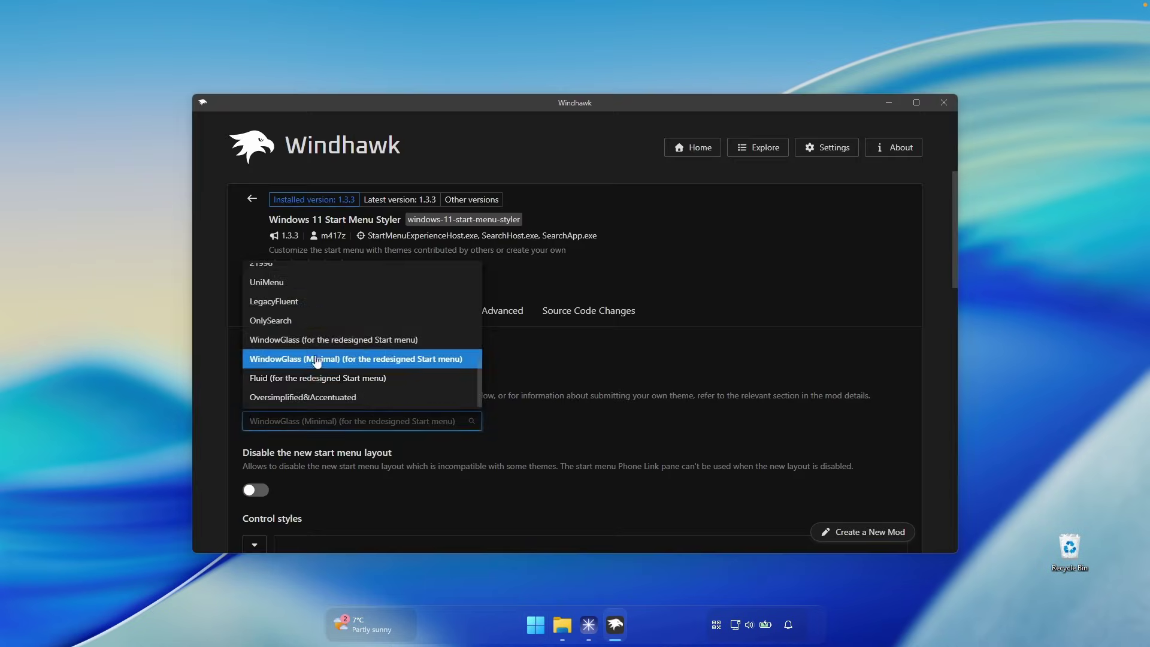
{"action": "left_click", "coordinate": [336, 334]}
{"action": "left_click", "coordinate": [276, 350]}
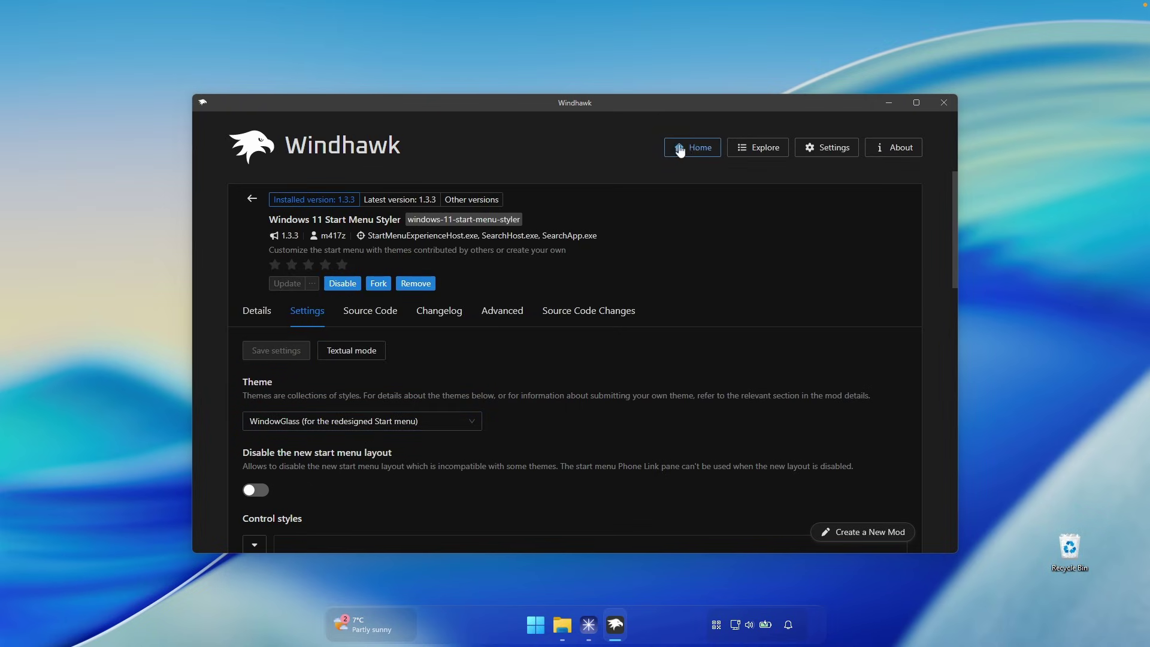
Step: Find the Windows 11 Notification Center Styler among the available mods and install it, accepting the risk
{"action": "left_click", "coordinate": [759, 148]}
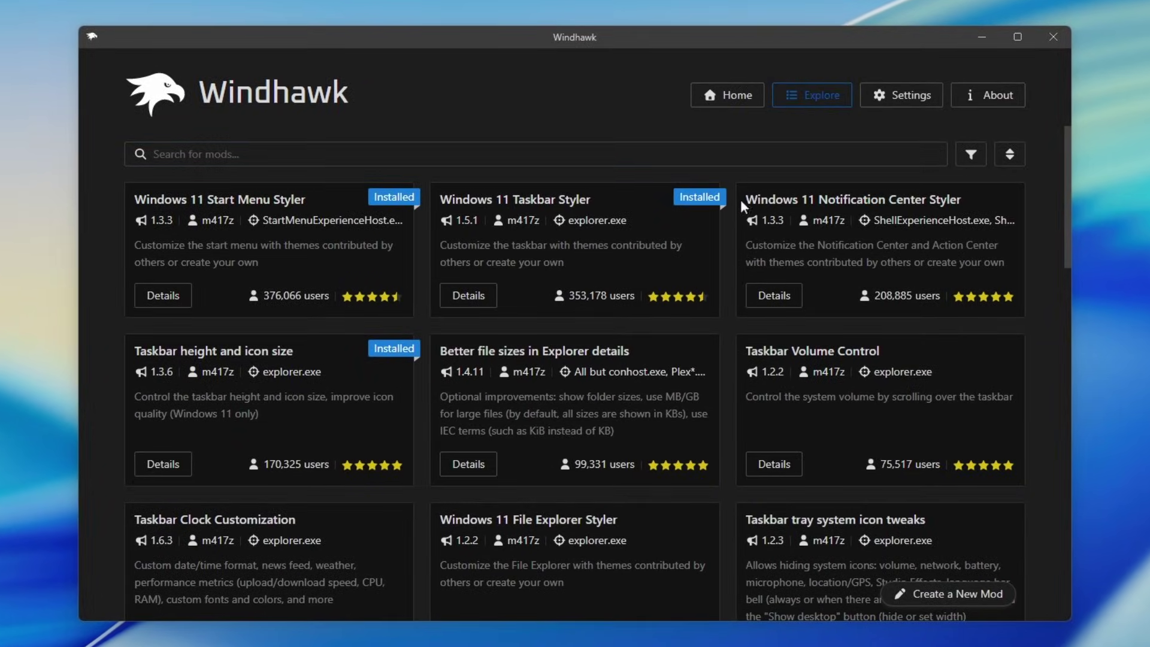
{"action": "left_click", "coordinate": [773, 295]}
{"action": "left_click", "coordinate": [199, 231]}
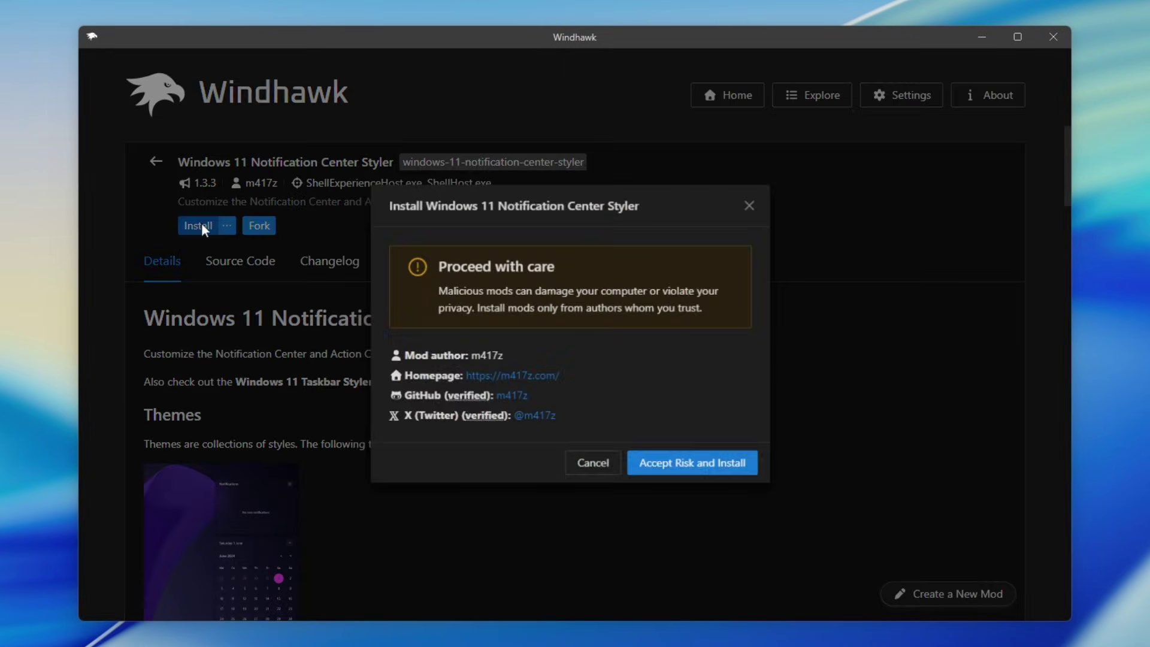
{"action": "left_click", "coordinate": [693, 459]}
Step: Set the Notification Center Styler theme to WindowGlass and save the mod settings
{"action": "left_click", "coordinate": [235, 316]}
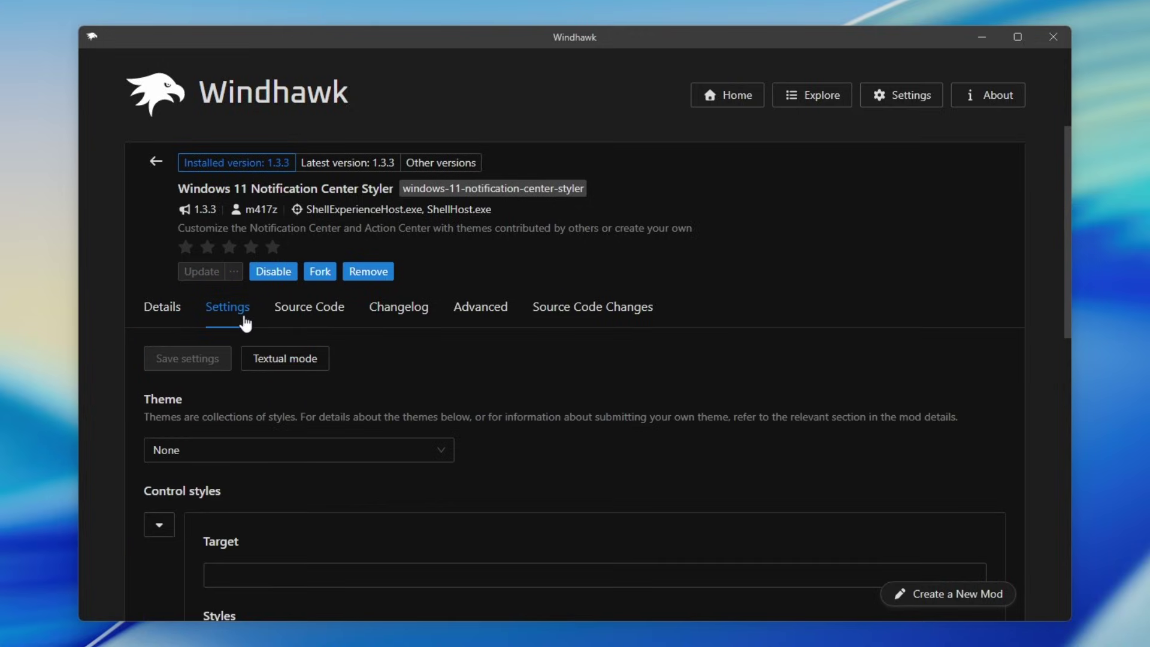
{"action": "left_click", "coordinate": [204, 456]}
{"action": "scroll", "coordinate": [264, 366], "scroll_direction": "down", "scroll_amount": 1}
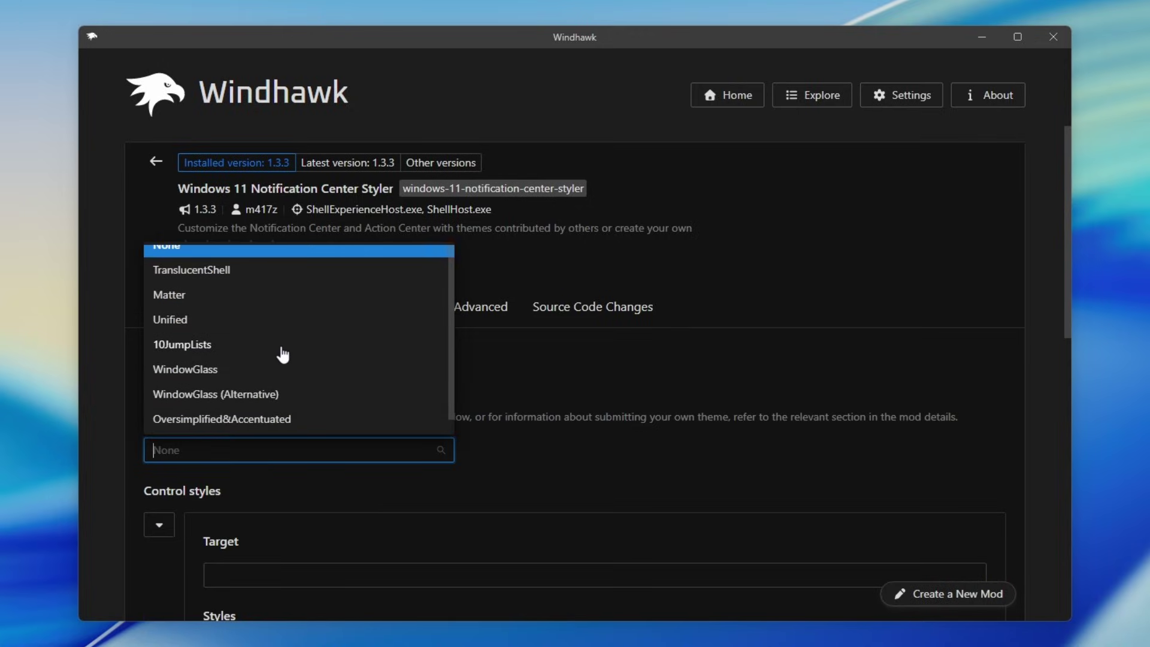
{"action": "left_click", "coordinate": [226, 376]}
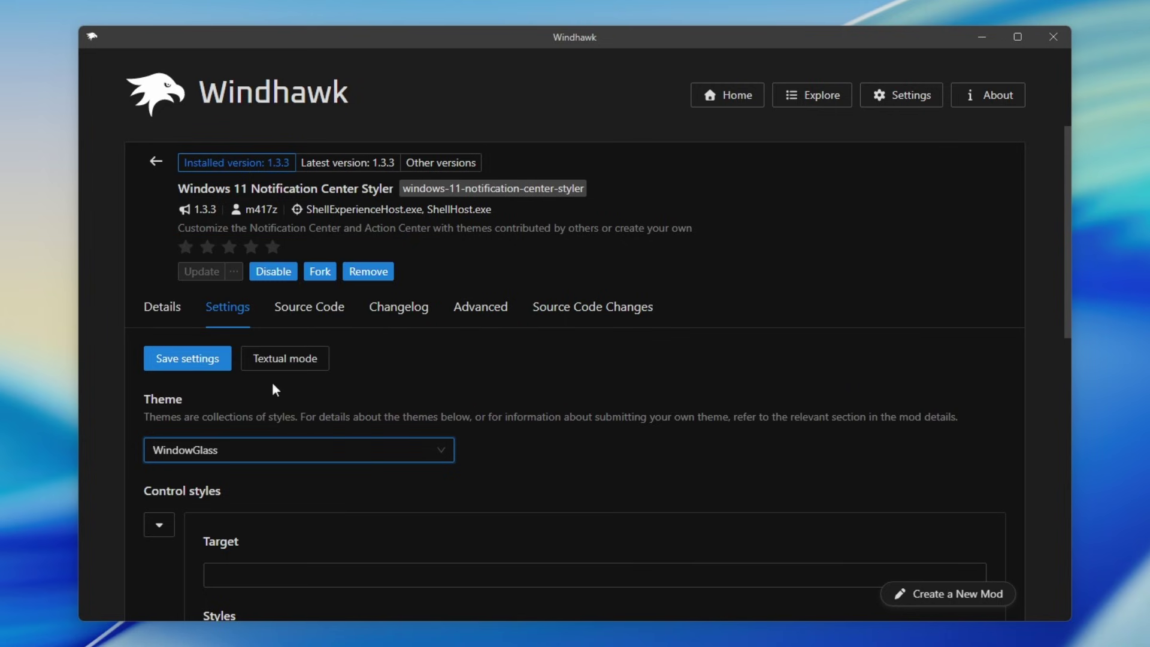
{"action": "left_click", "coordinate": [223, 362]}
Step: Minimize Windhawk and open the notification center to examine its new style against the desktop
{"action": "left_click", "coordinate": [852, 646]}
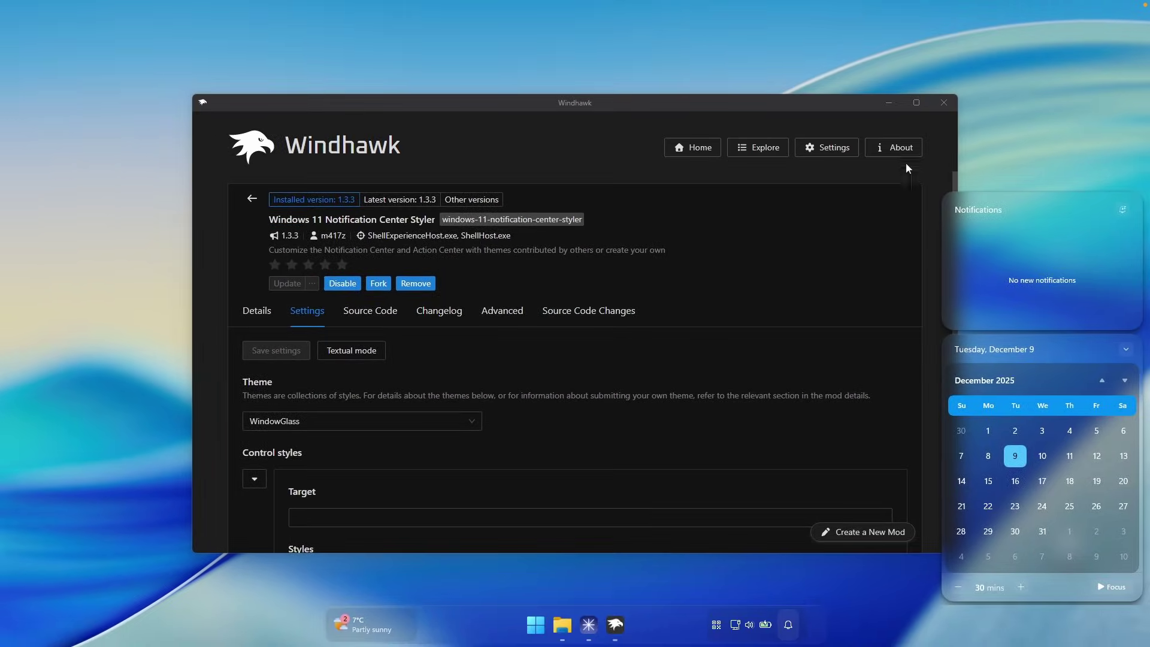
{"action": "left_click", "coordinate": [887, 101]}
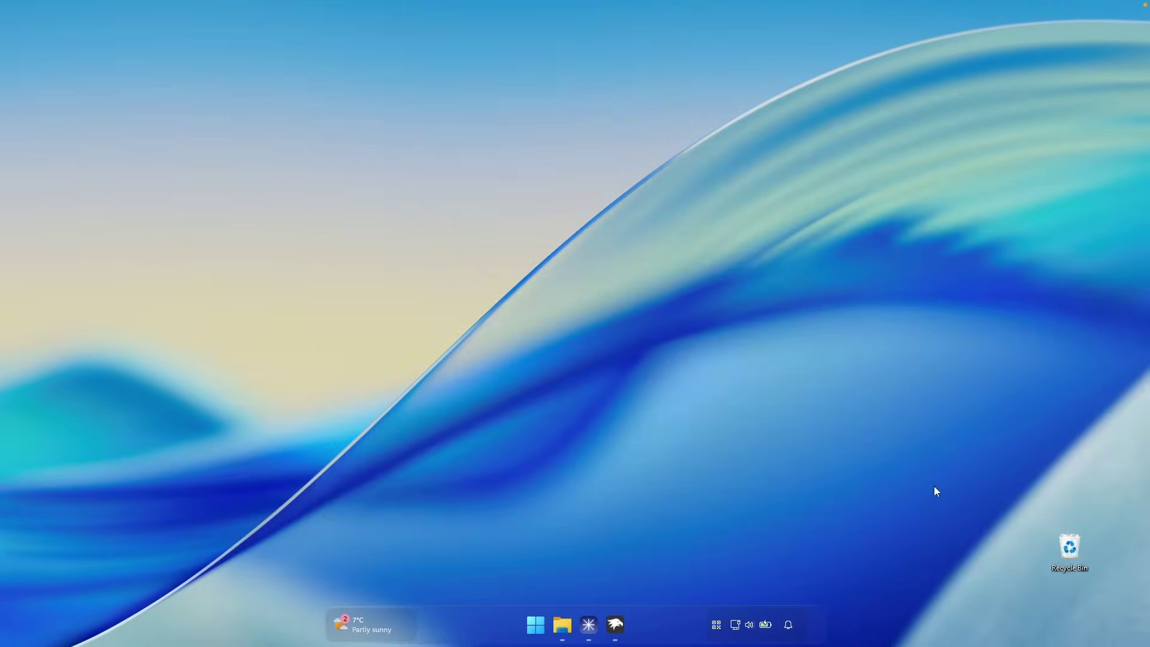
{"action": "left_click", "coordinate": [800, 627]}
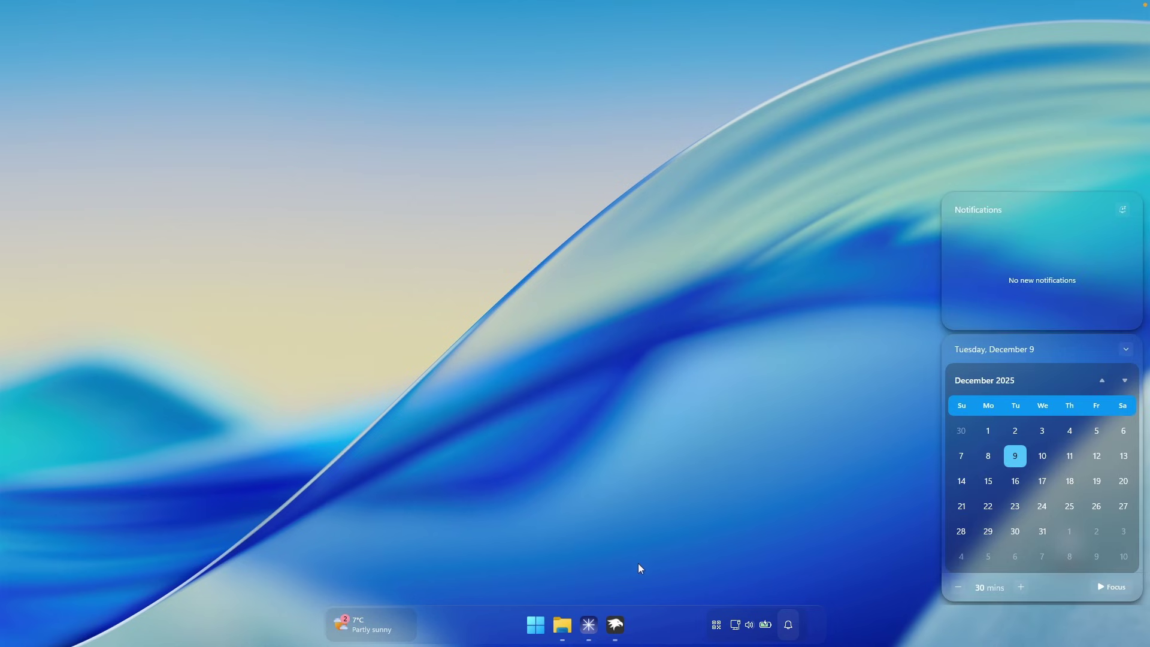
Step: Return to Windhawk and show the overview of installed mods
{"action": "left_click", "coordinate": [615, 625]}
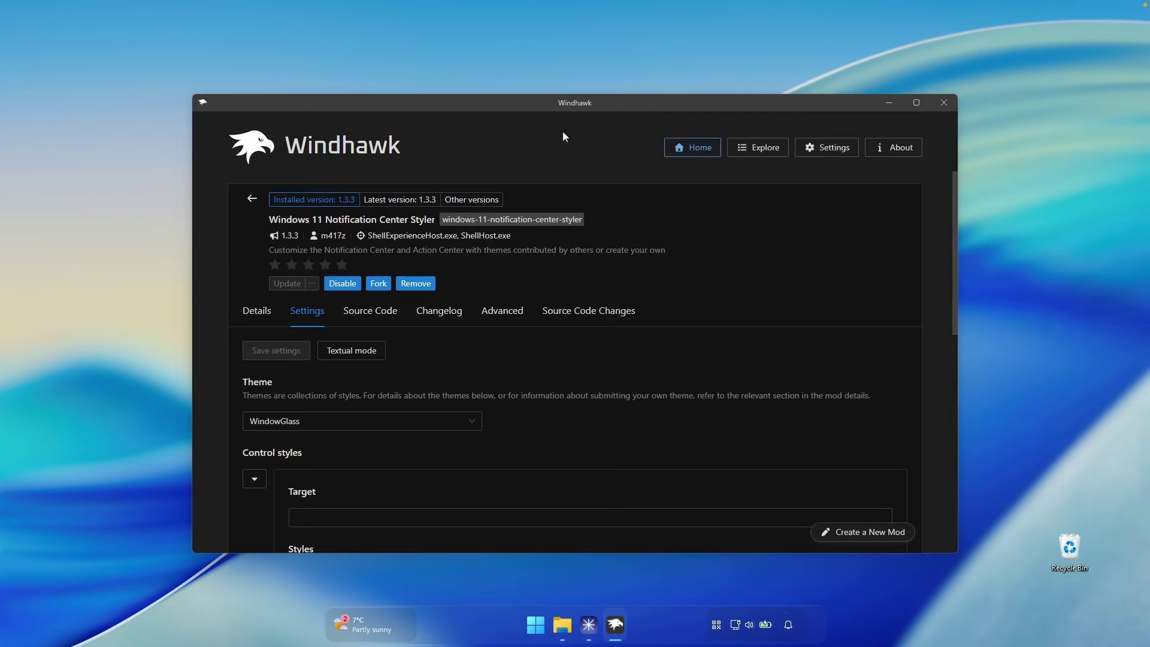
{"action": "left_click", "coordinate": [392, 149]}
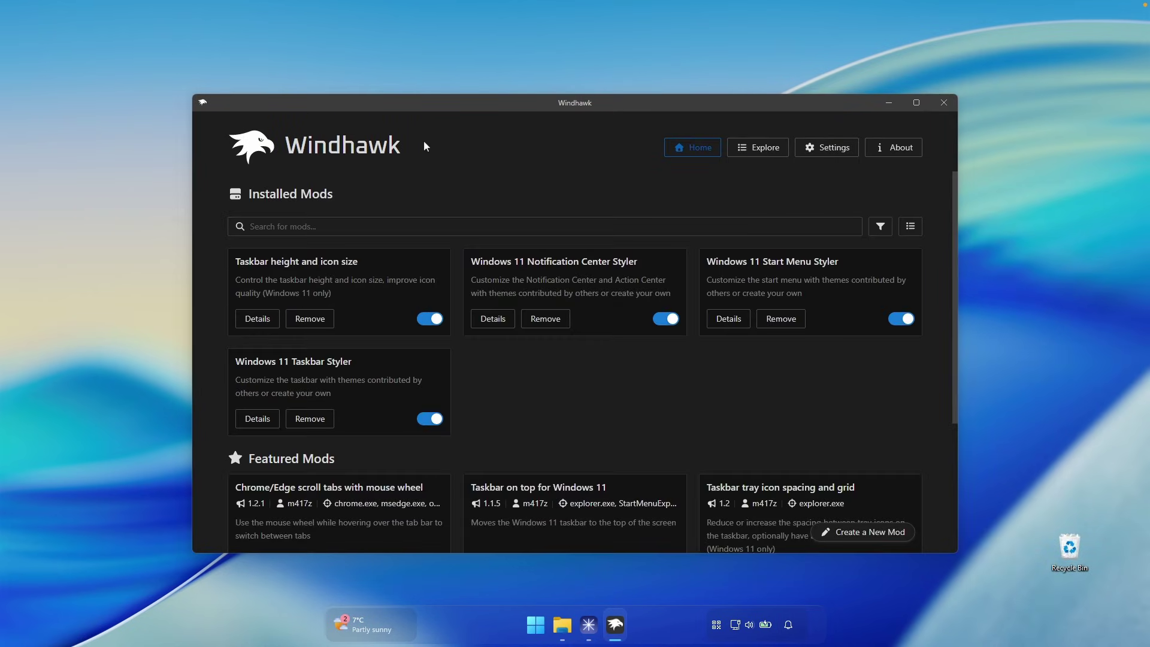
Step: Close Windhawk, switch to the browser and download Rainmeter 4.5.23 from rainmeter.net
{"action": "key", "text": "alt+F4"}
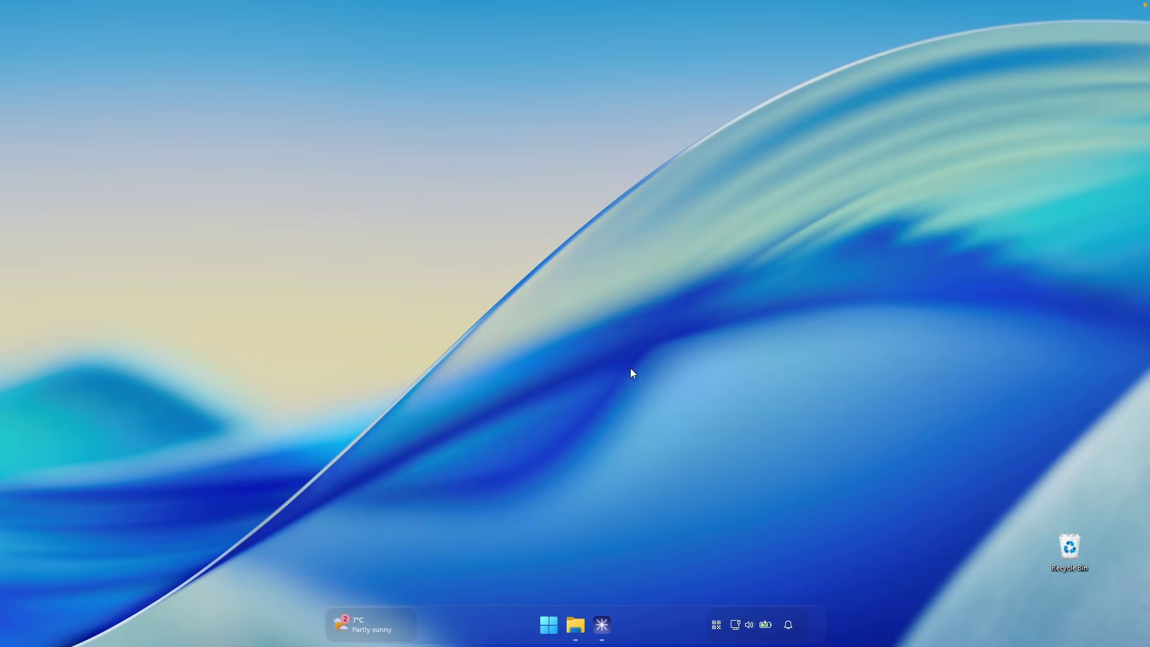
{"action": "left_click", "coordinate": [601, 625]}
{"action": "left_click", "coordinate": [411, 68]}
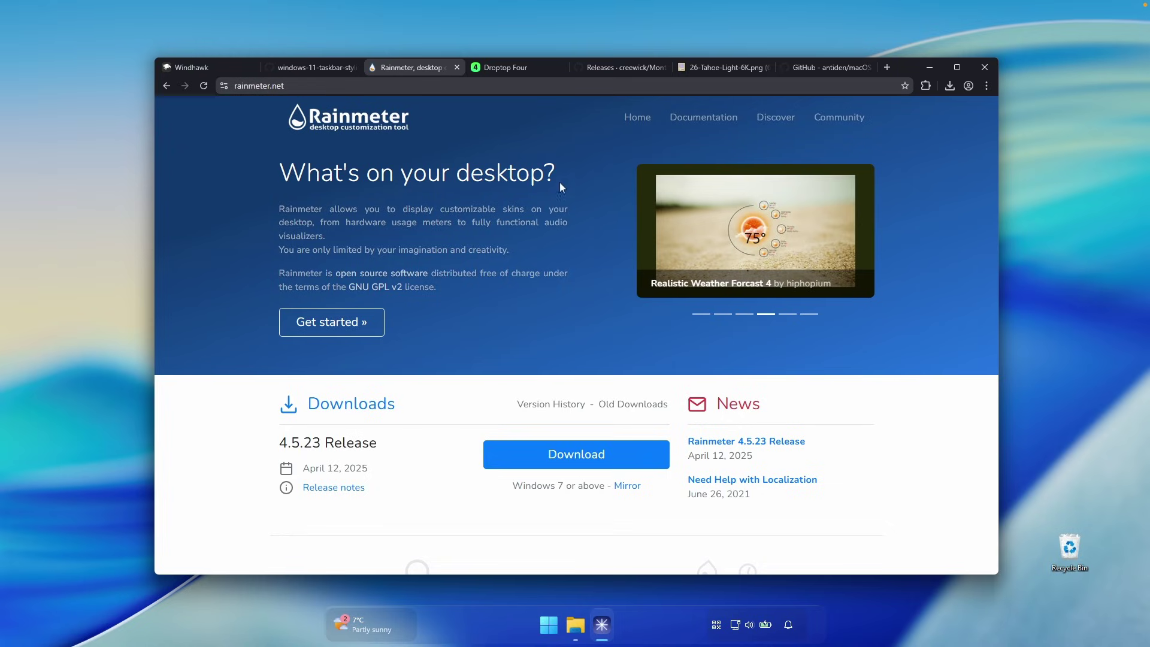
{"action": "left_click", "coordinate": [572, 447]}
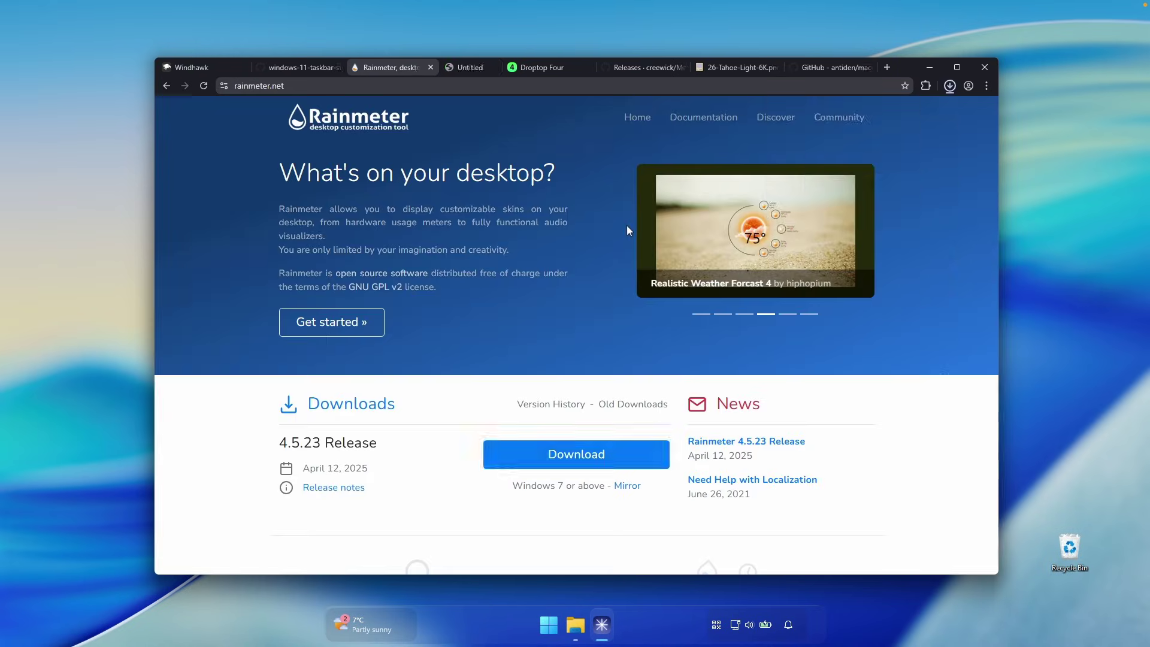
Step: Run the downloaded Rainmeter-4.5.23.exe, choose English as the installer language and install Rainmeter
{"action": "mouse_move", "coordinate": [854, 120]}
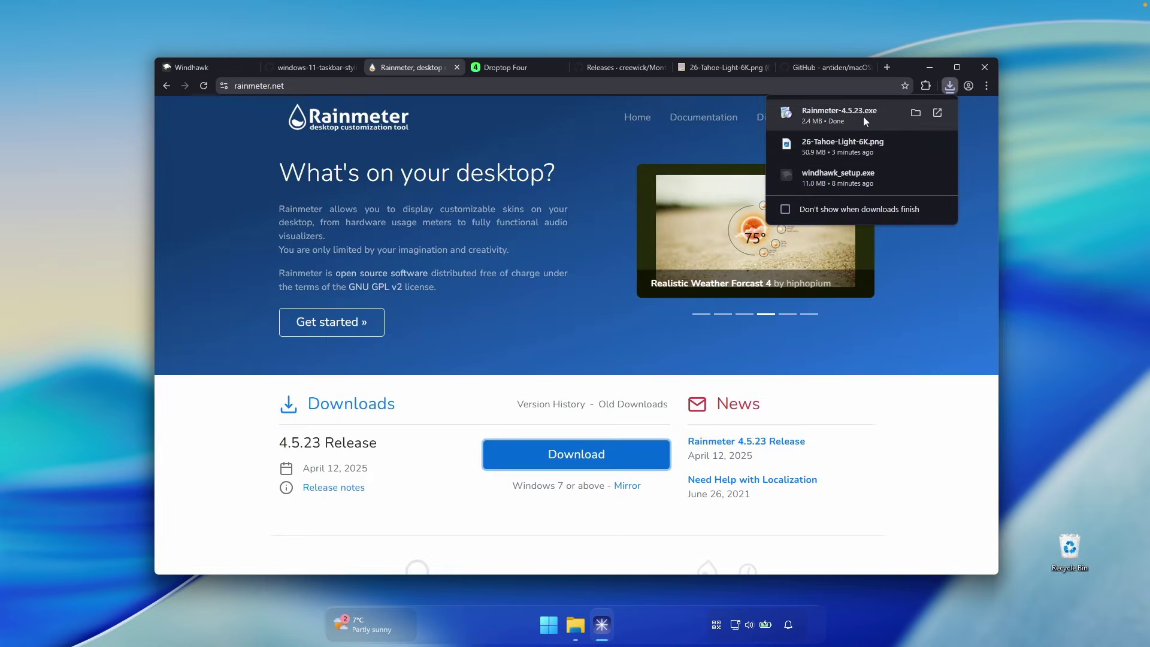
{"action": "left_click", "coordinate": [864, 114]}
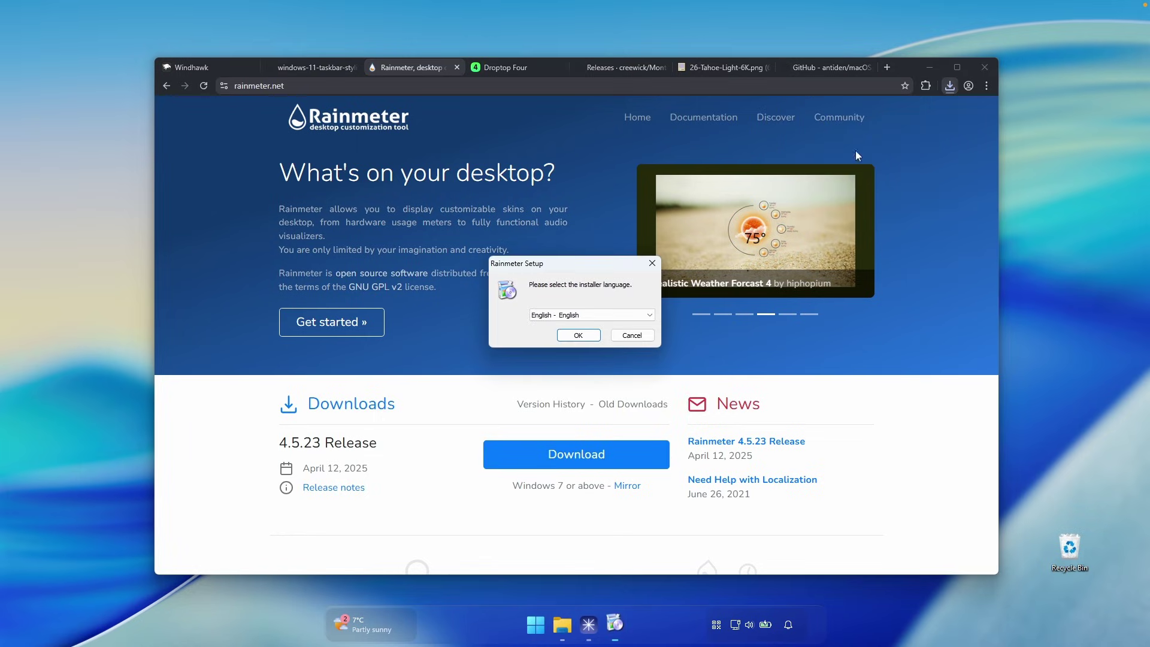
{"action": "left_click", "coordinate": [589, 336]}
{"action": "left_click", "coordinate": [638, 403]}
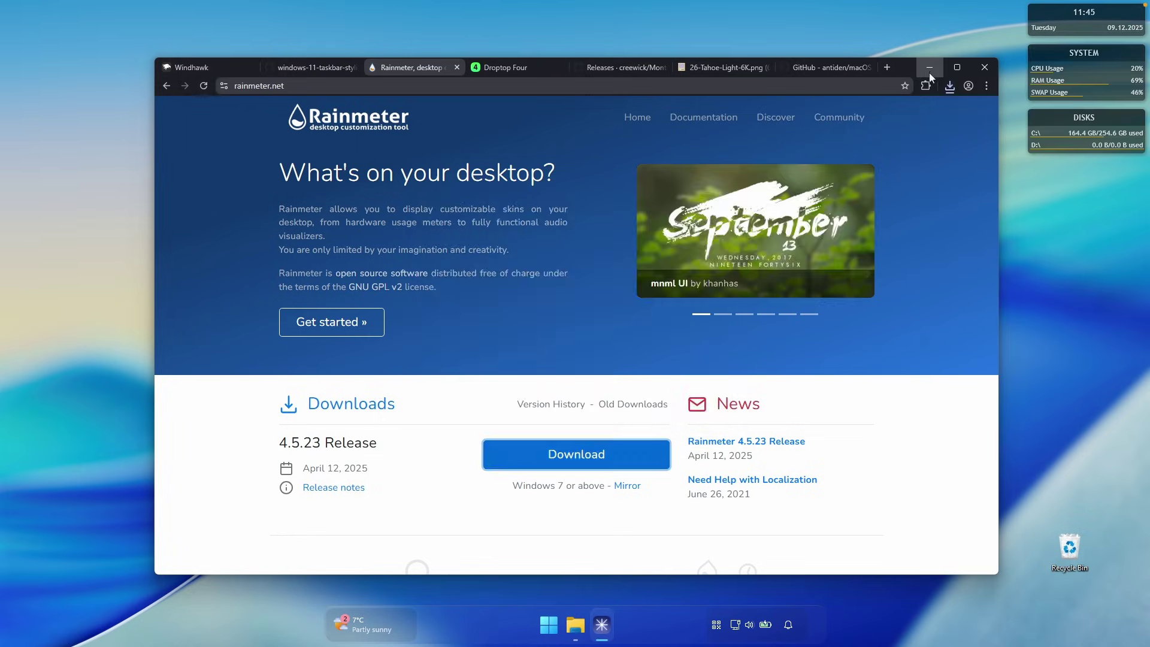
Step: Minimize the browser and unload Rainmeter's illustro Welcome skin from the desktop
{"action": "left_click", "coordinate": [929, 71]}
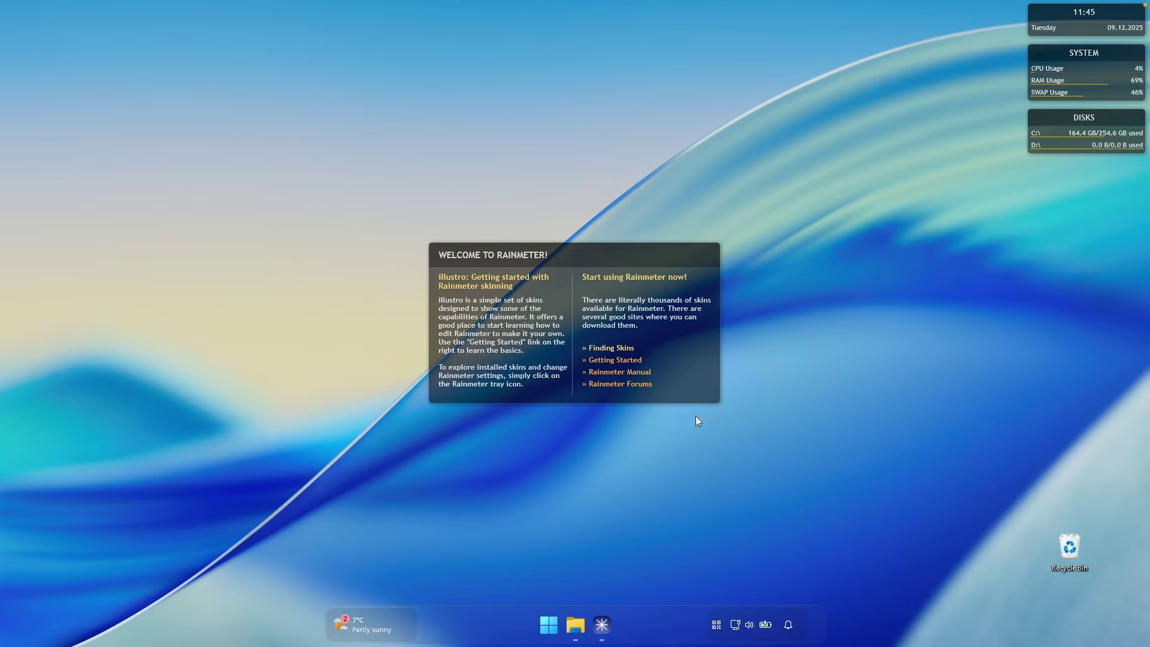
{"action": "right_click", "coordinate": [580, 302]}
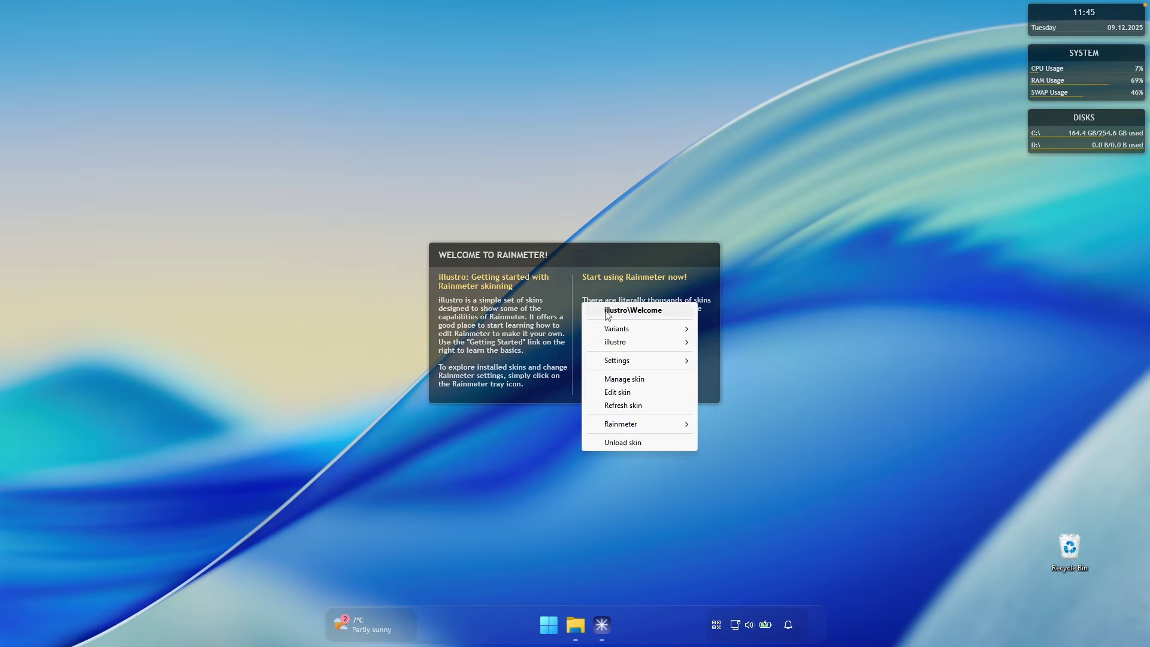
{"action": "left_click", "coordinate": [620, 441]}
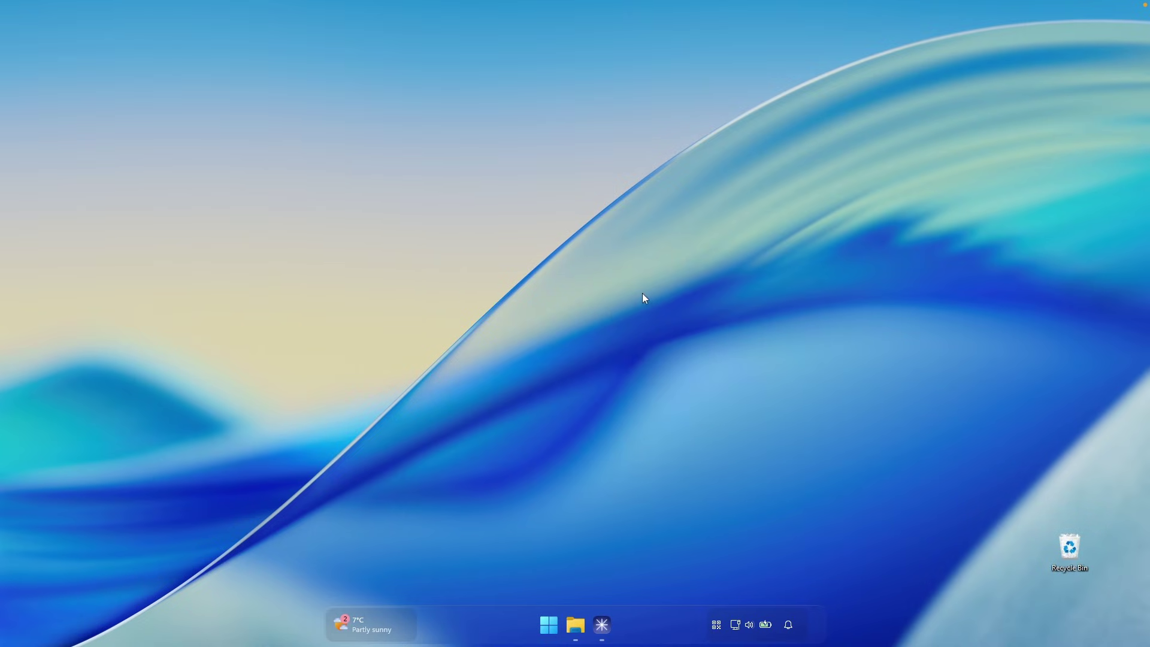
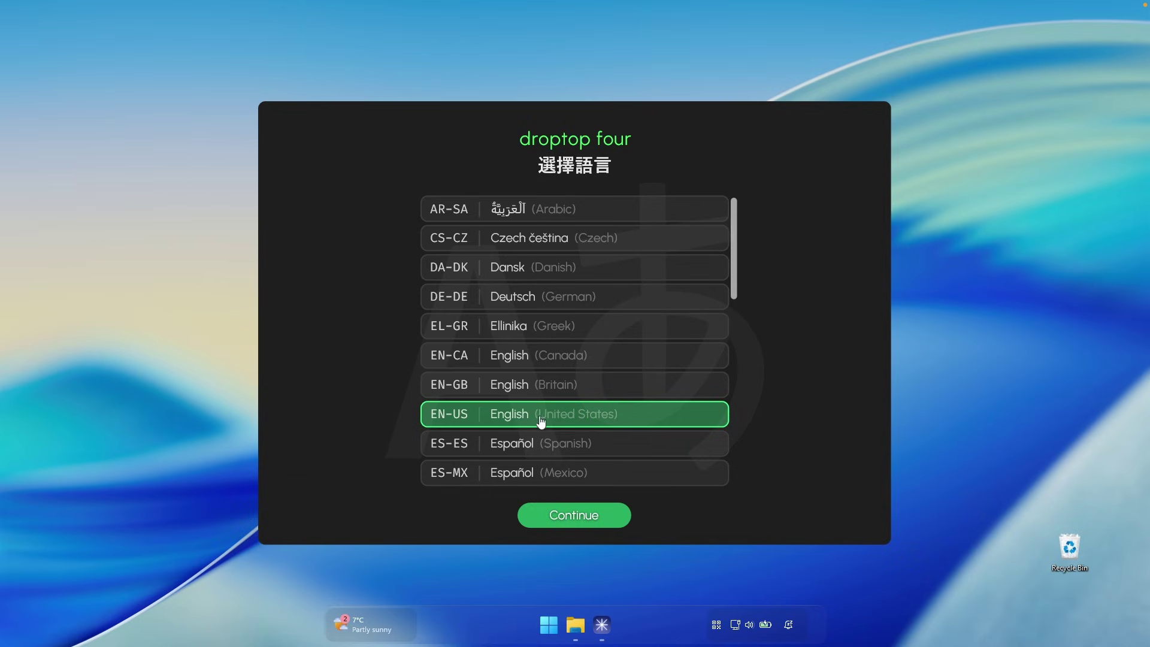
Step: Continue the Droptop Four setup in English (United States) and choose the Always show Droptop mode
{"action": "left_click", "coordinate": [587, 521]}
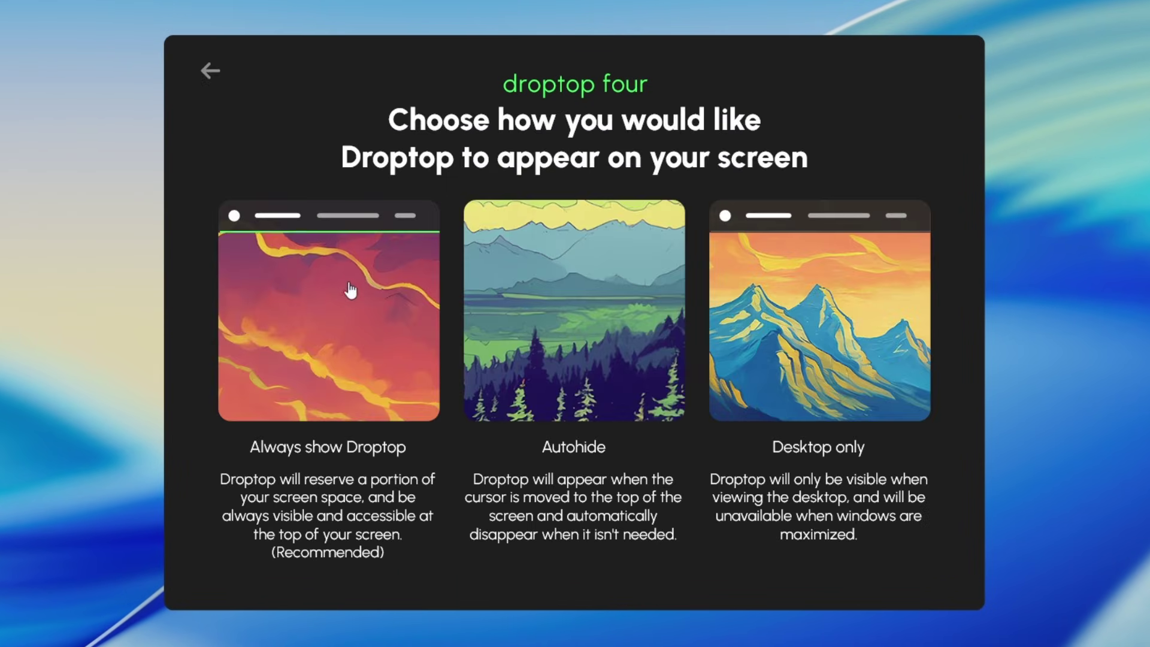
{"action": "left_click", "coordinate": [350, 286]}
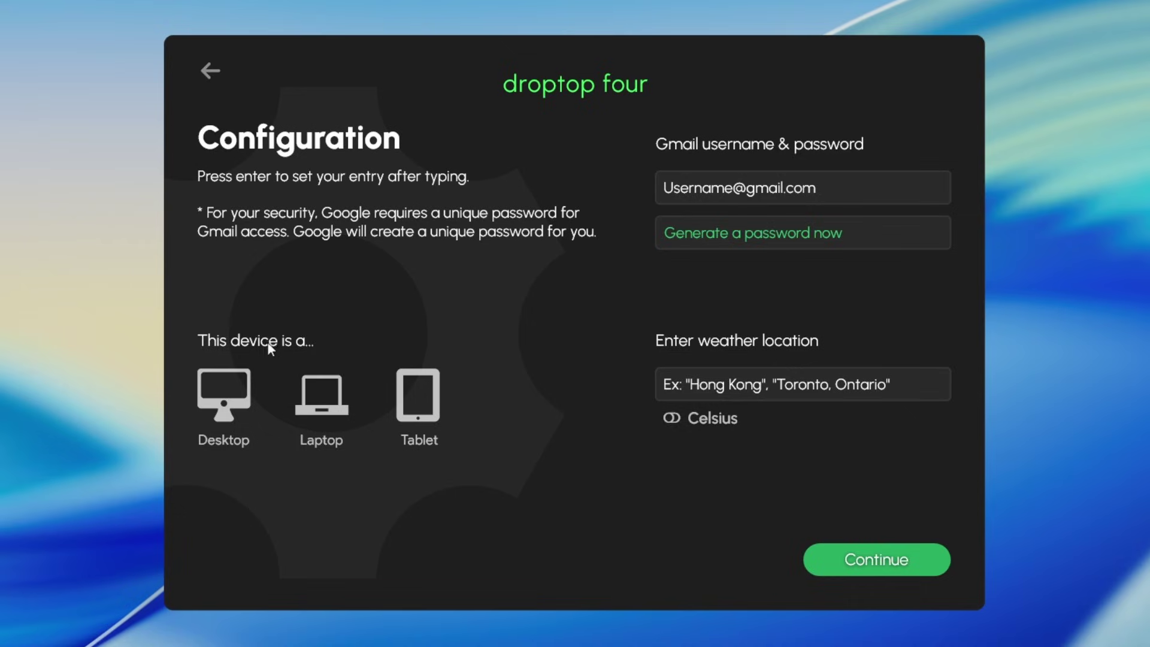
Step: Configure Droptop for a laptop with London as the weather location and Celsius enabled, and continue the setup
{"action": "left_click", "coordinate": [322, 390]}
{"action": "left_click", "coordinate": [759, 388]}
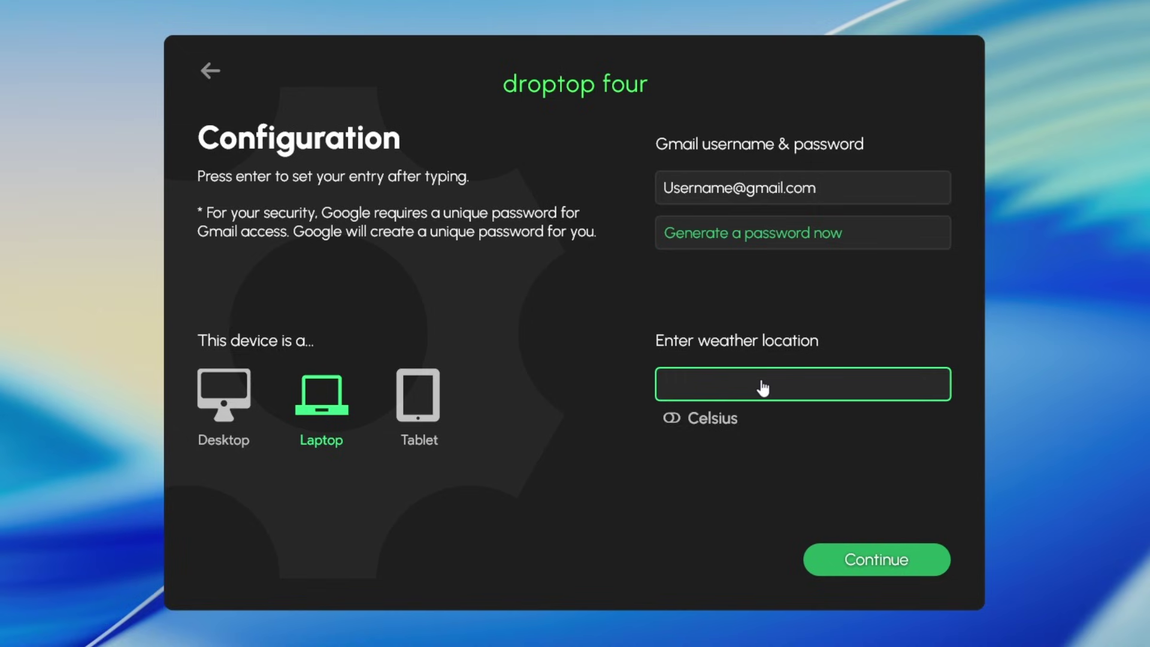
{"action": "type", "text": "London"}
{"action": "key", "text": "Return"}
{"action": "left_click", "coordinate": [683, 421]}
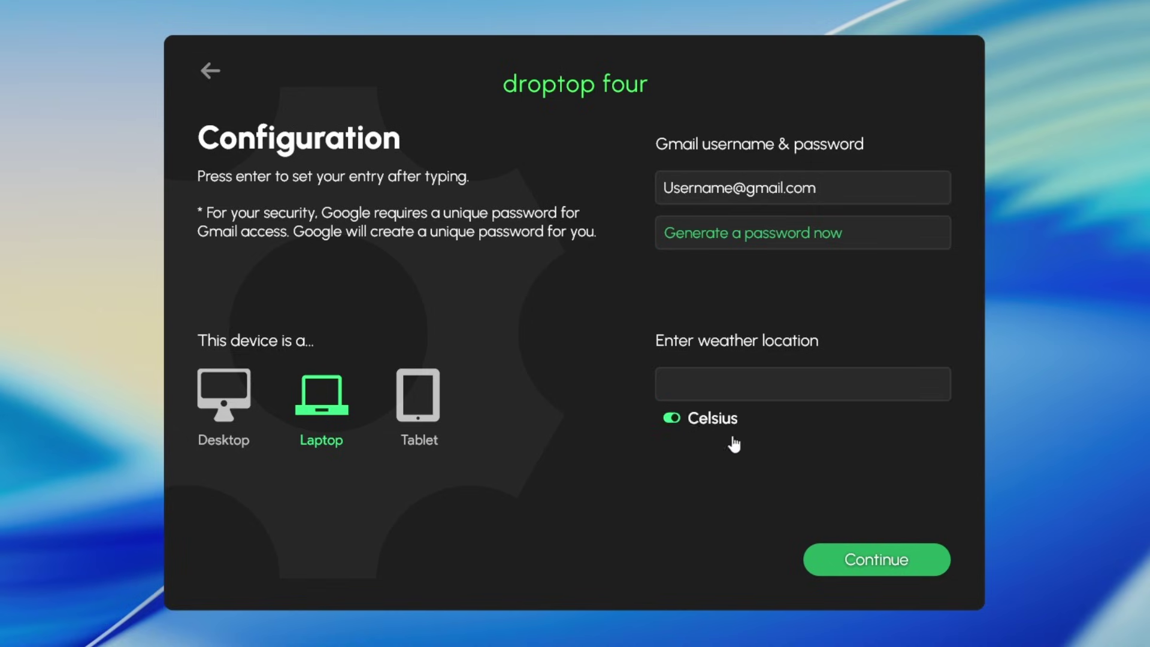
{"action": "left_click", "coordinate": [885, 561]}
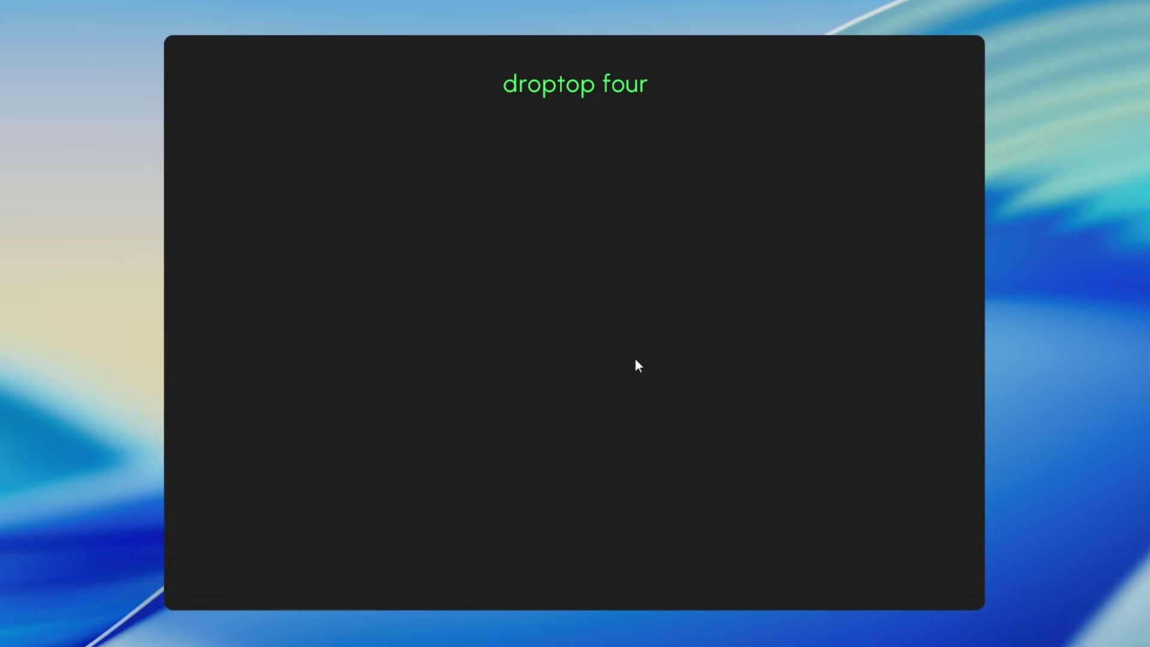
Step: Continue to the theme choice, select MacOS Sequoia as Droptop's starting theme and finish the setup
{"action": "left_click", "coordinate": [854, 561]}
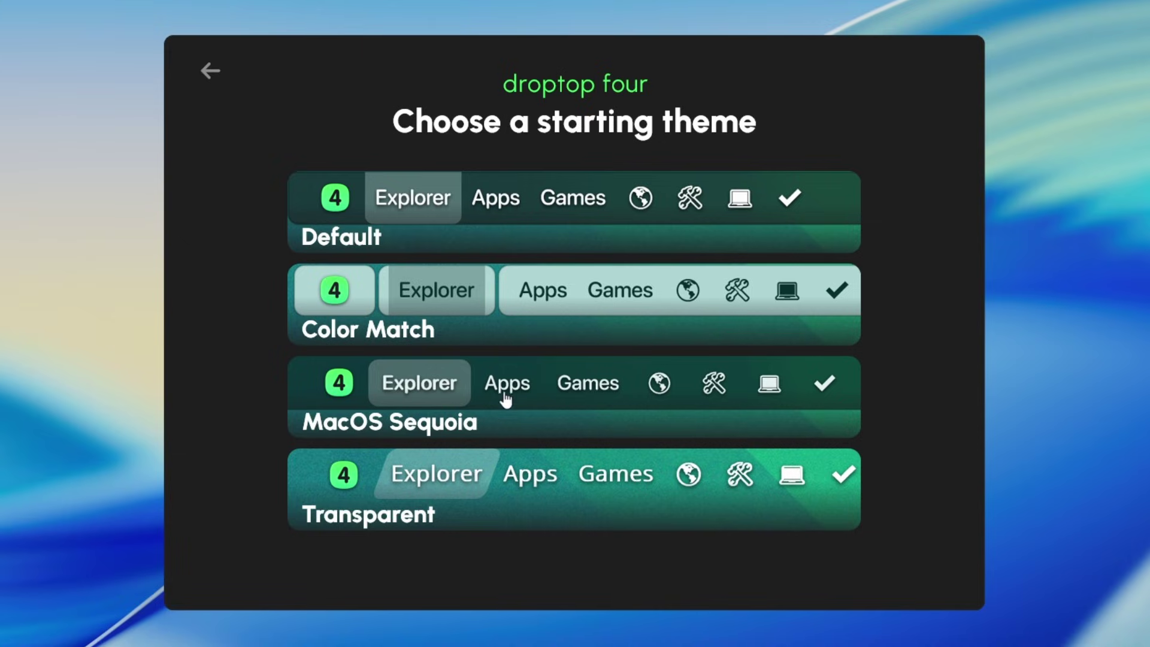
{"action": "left_click", "coordinate": [537, 399]}
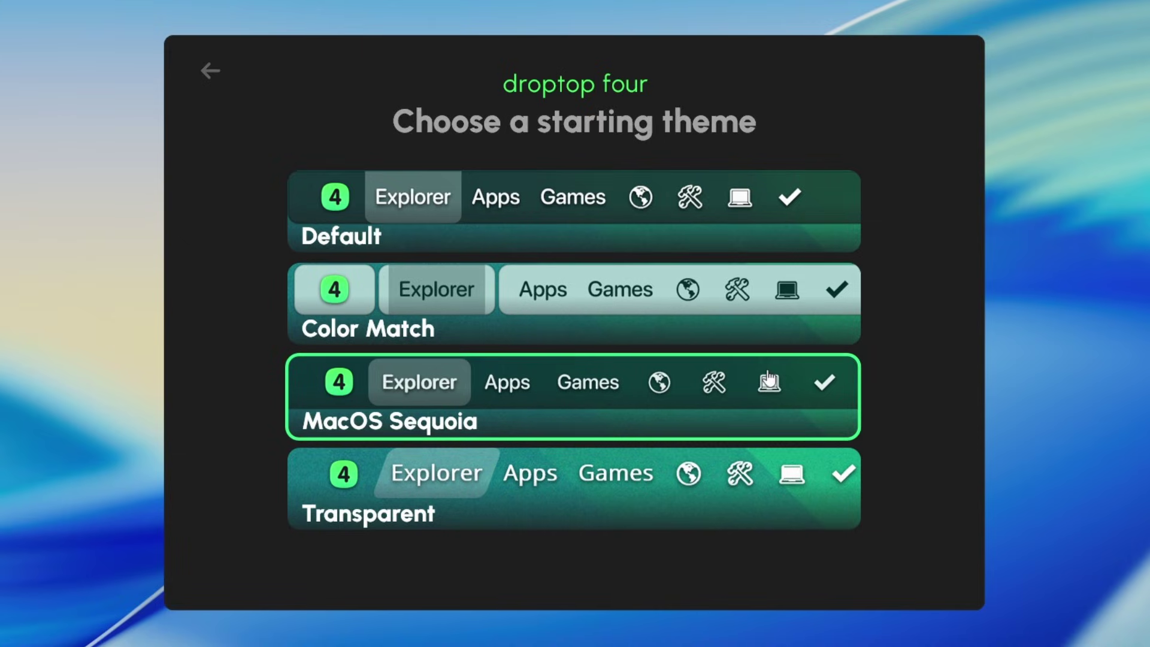
{"action": "left_click", "coordinate": [513, 527]}
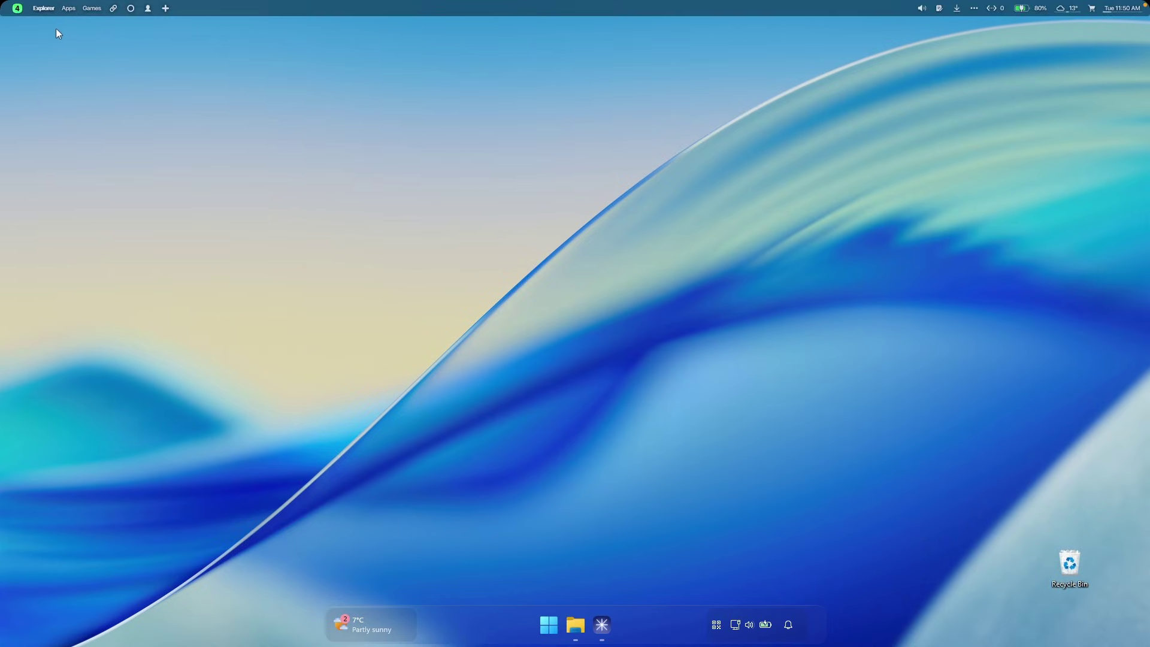
Step: Examine the size settings among Droptop's options and leave the menu
{"action": "left_click", "coordinate": [17, 8]}
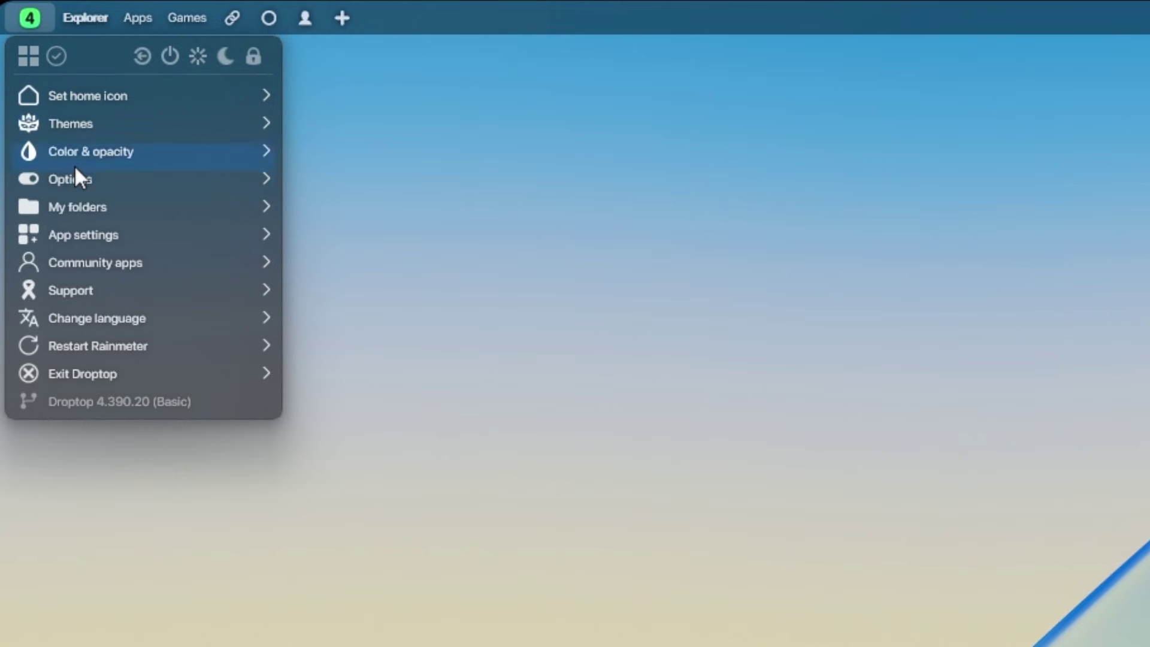
{"action": "mouse_move", "coordinate": [183, 179]}
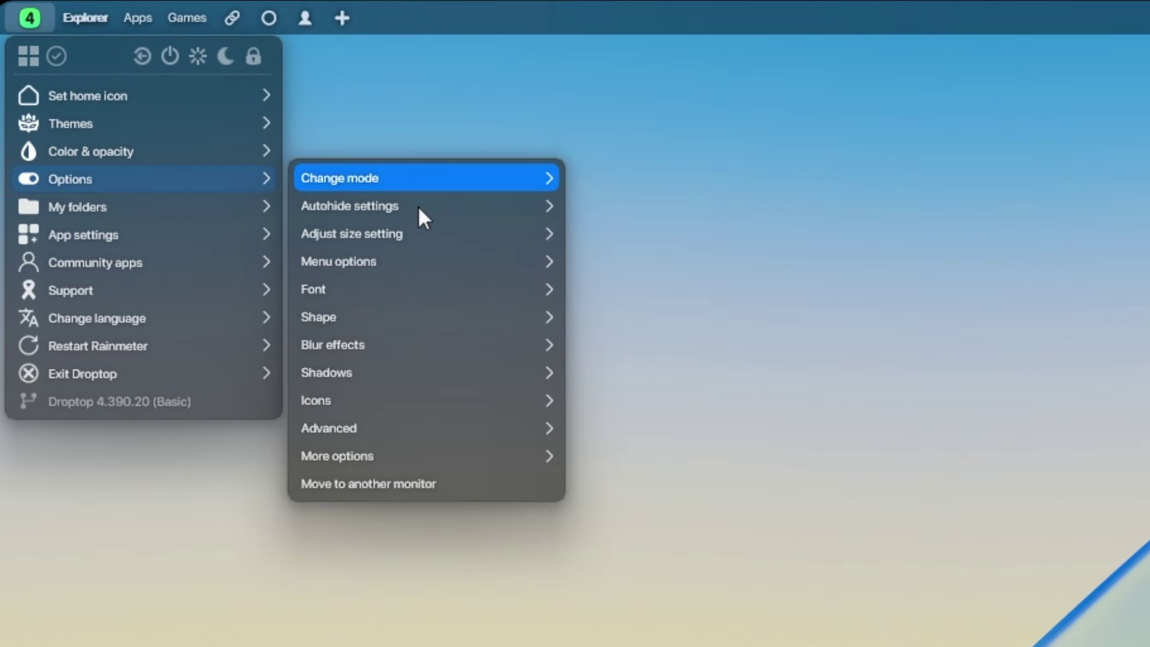
{"action": "mouse_move", "coordinate": [526, 240]}
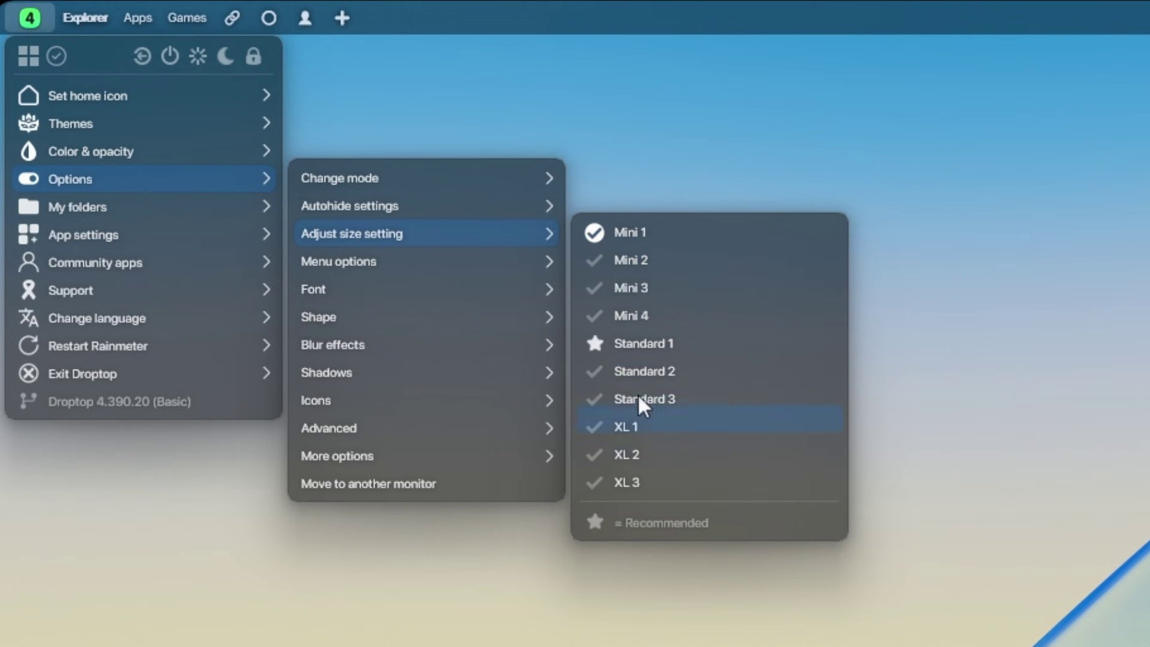
{"action": "left_click", "coordinate": [716, 291]}
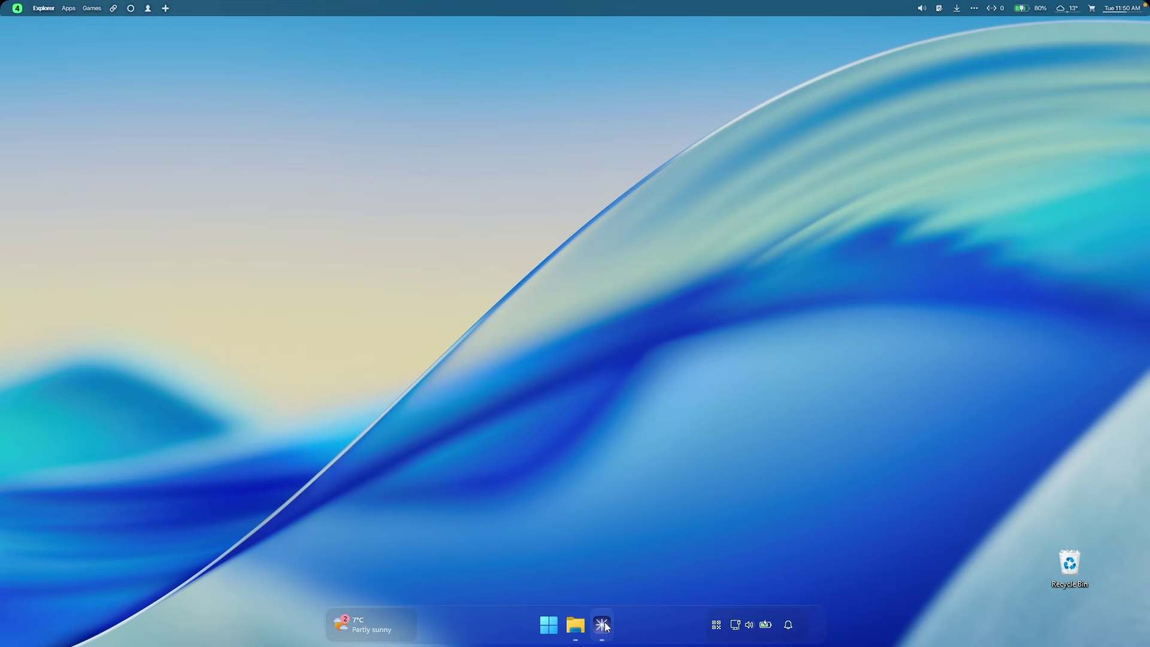
Step: Switch to Chrome, open the MontereyRainmeter repository on GitHub and examine the widget previews in its README
{"action": "left_click", "coordinate": [602, 625]}
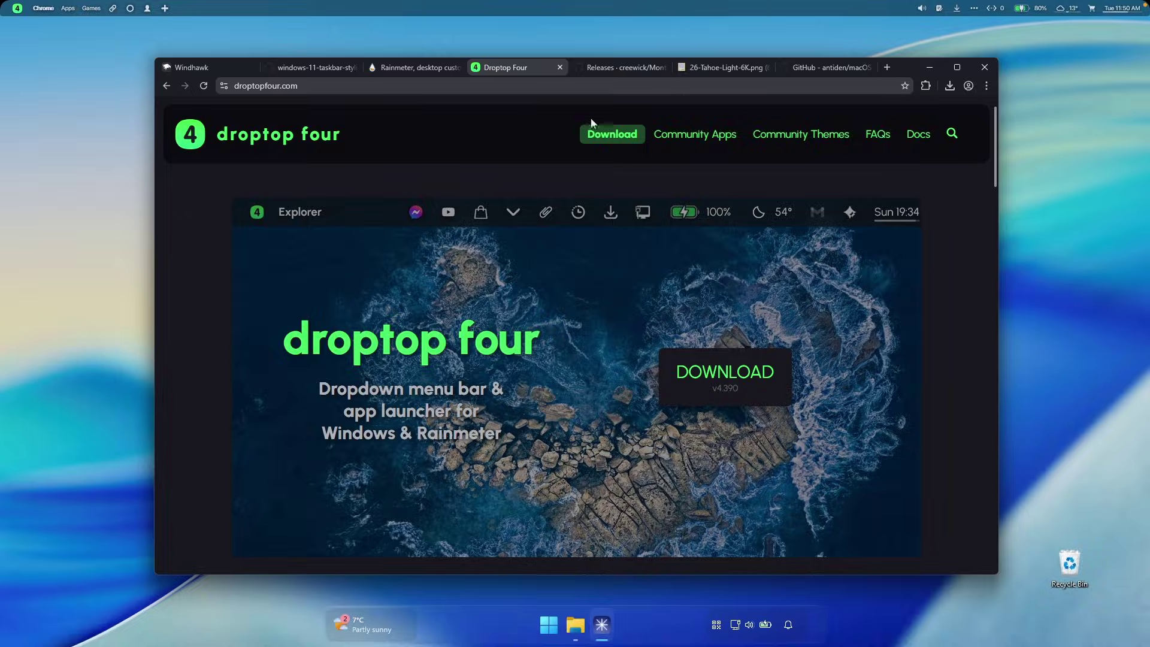
{"action": "left_click", "coordinate": [594, 68]}
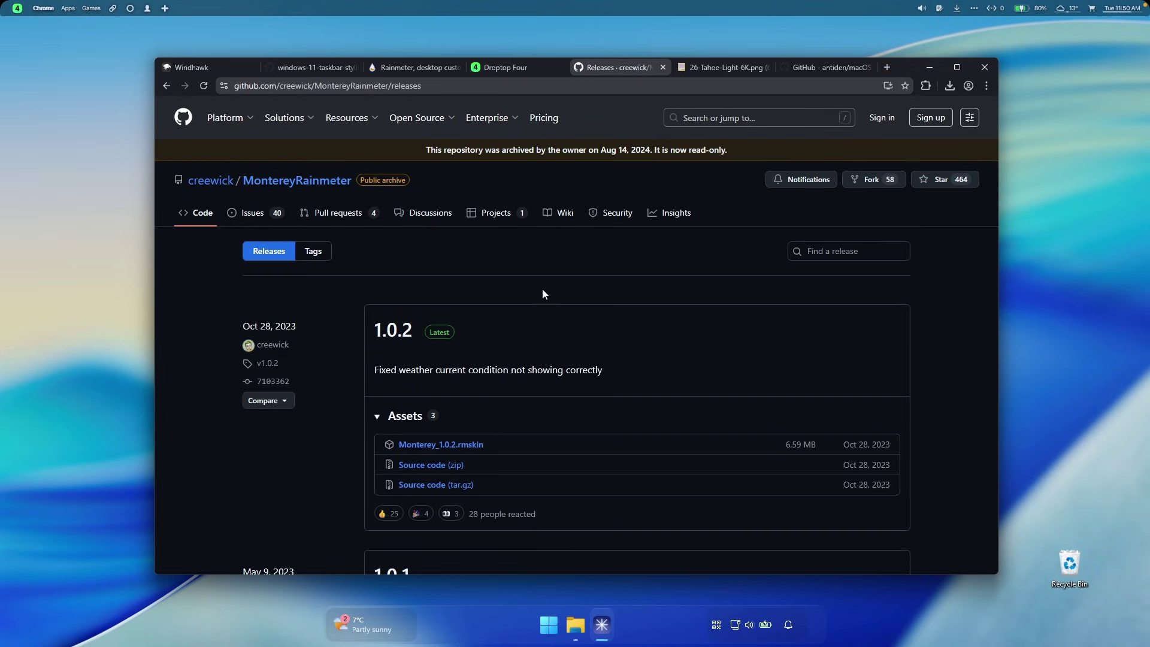
{"action": "left_click", "coordinate": [303, 180]}
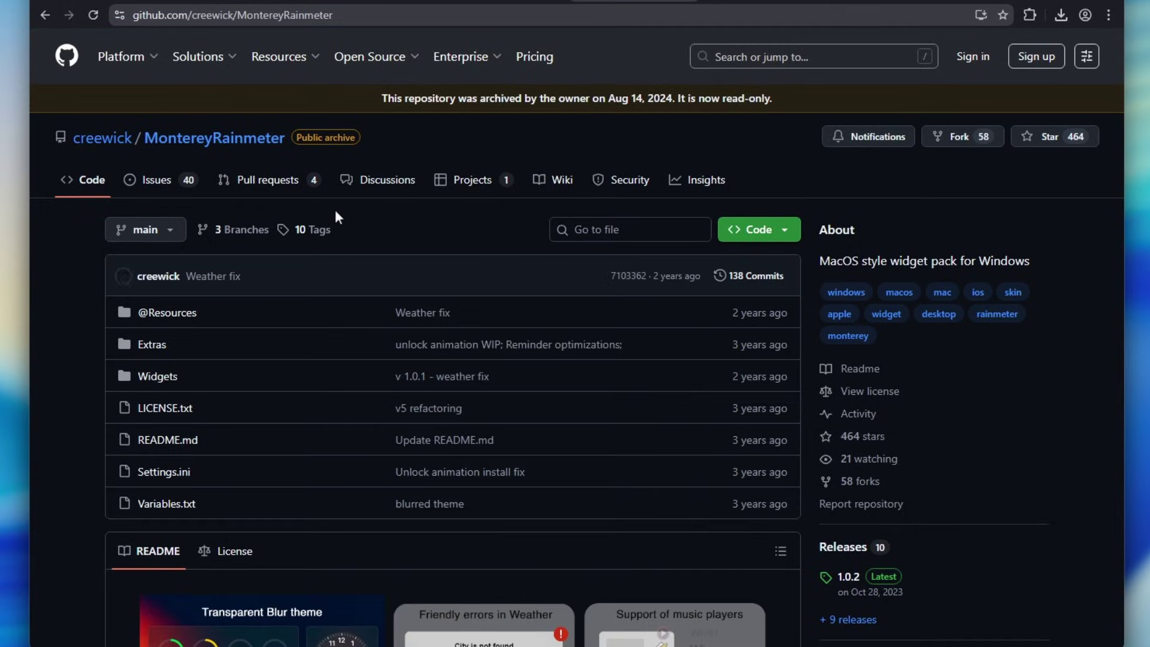
{"action": "scroll", "coordinate": [461, 256], "scroll_direction": "down", "scroll_amount": 10}
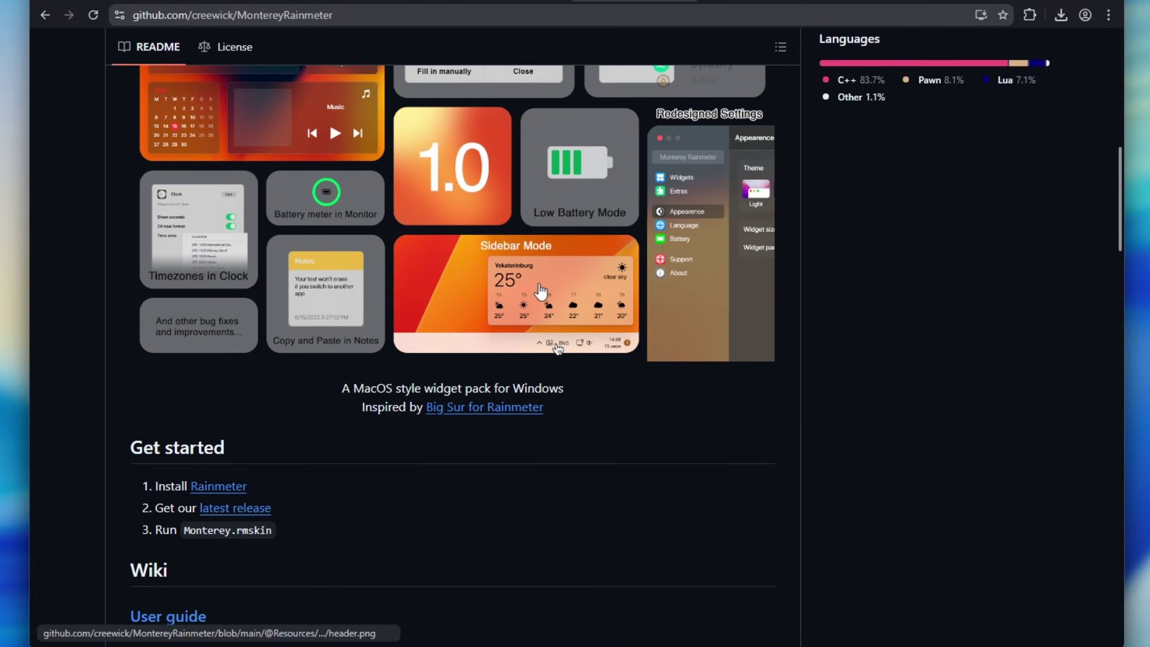
{"action": "scroll", "coordinate": [540, 291], "scroll_direction": "up", "scroll_amount": 4}
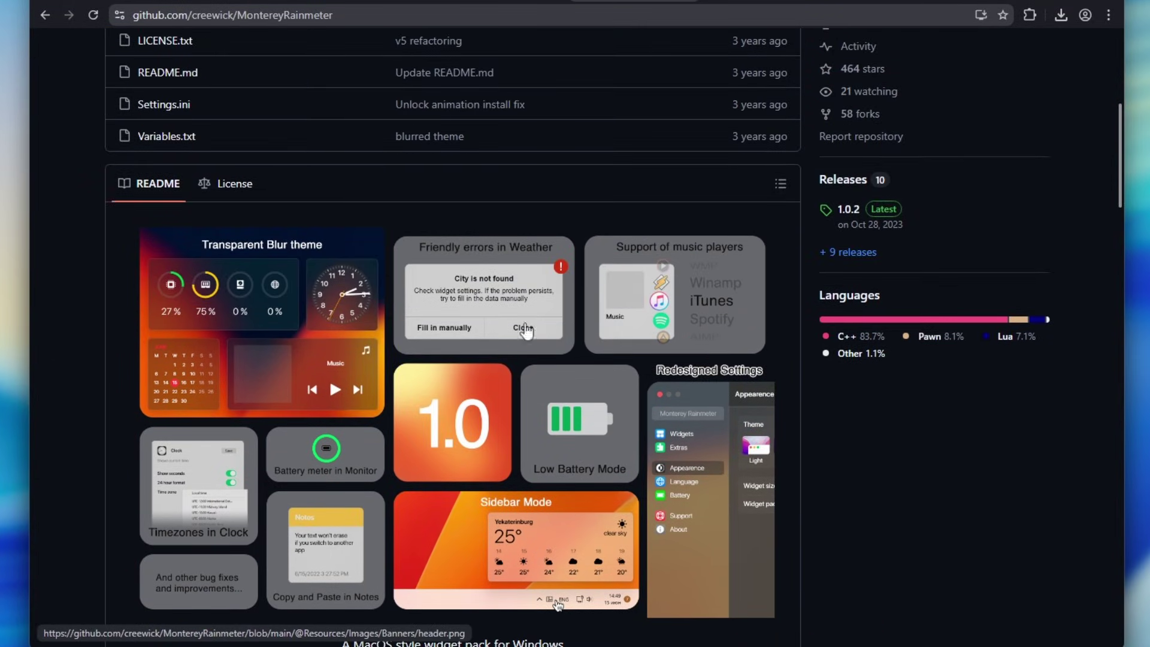
Step: Download Monterey_1.0.2.rmskin from the repository's releases and install the skin pack with its included skins loaded
{"action": "left_click", "coordinate": [842, 180]}
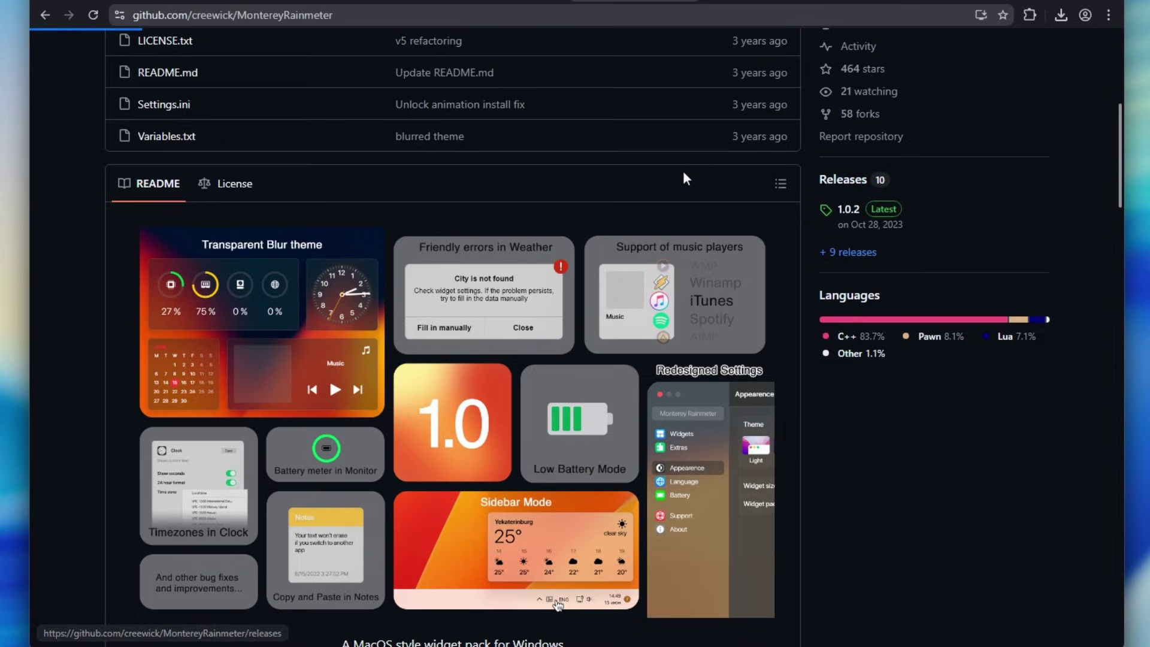
{"action": "scroll", "coordinate": [533, 249], "scroll_direction": "down", "scroll_amount": 4}
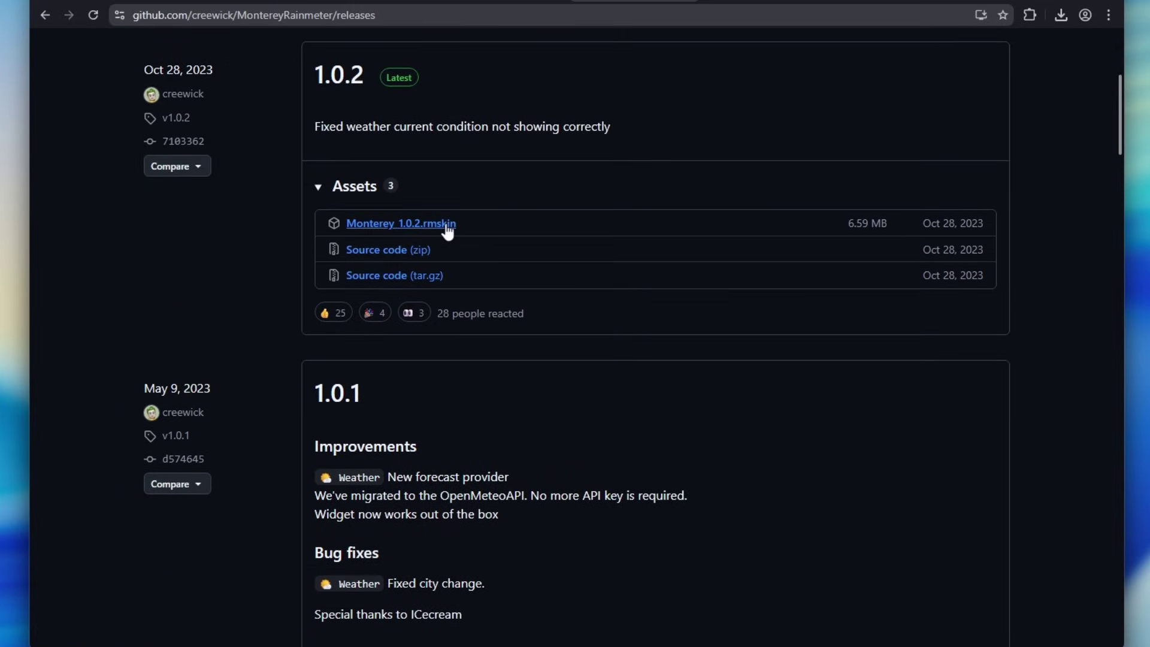
{"action": "left_click", "coordinate": [446, 227]}
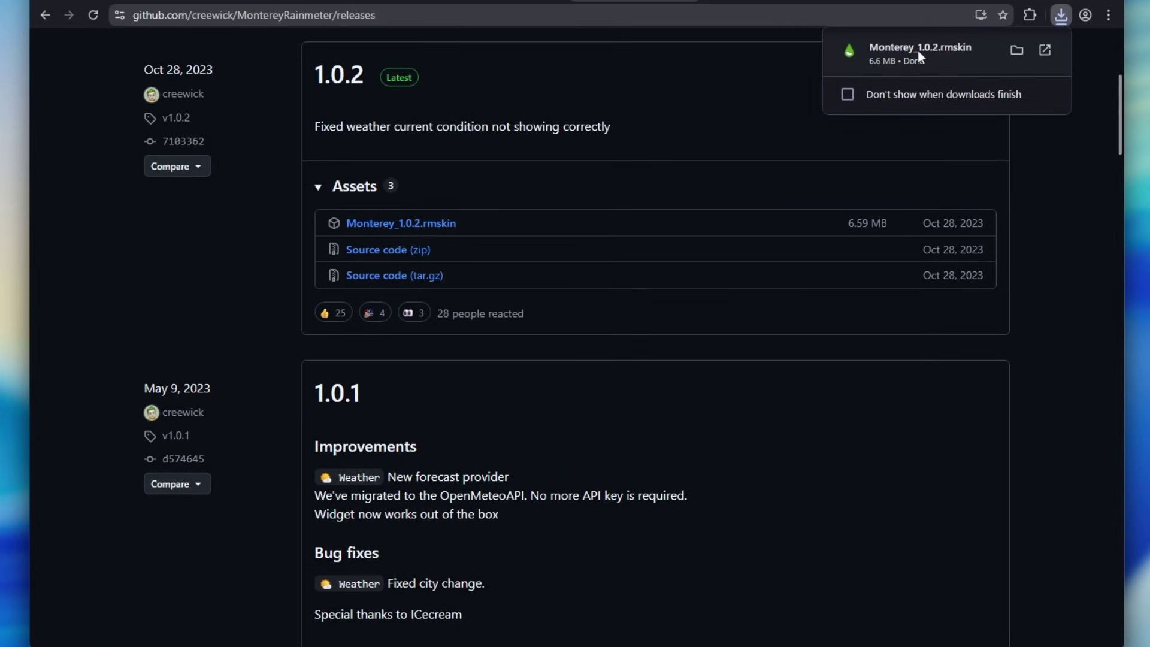
{"action": "left_click", "coordinate": [937, 48]}
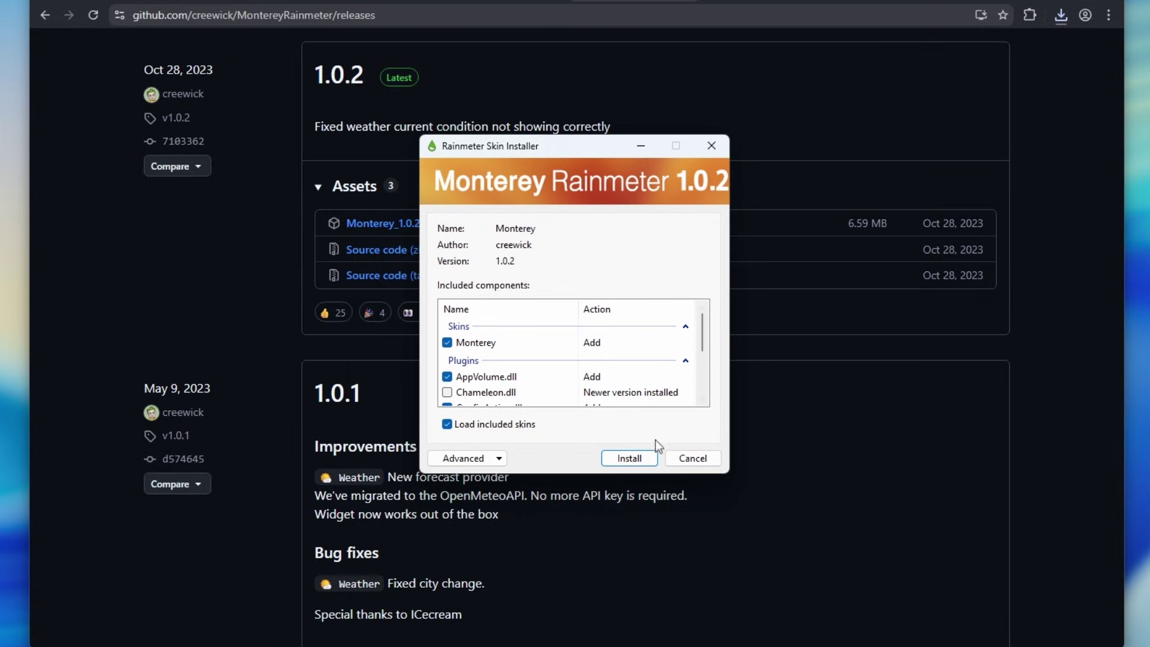
{"action": "left_click", "coordinate": [647, 454]}
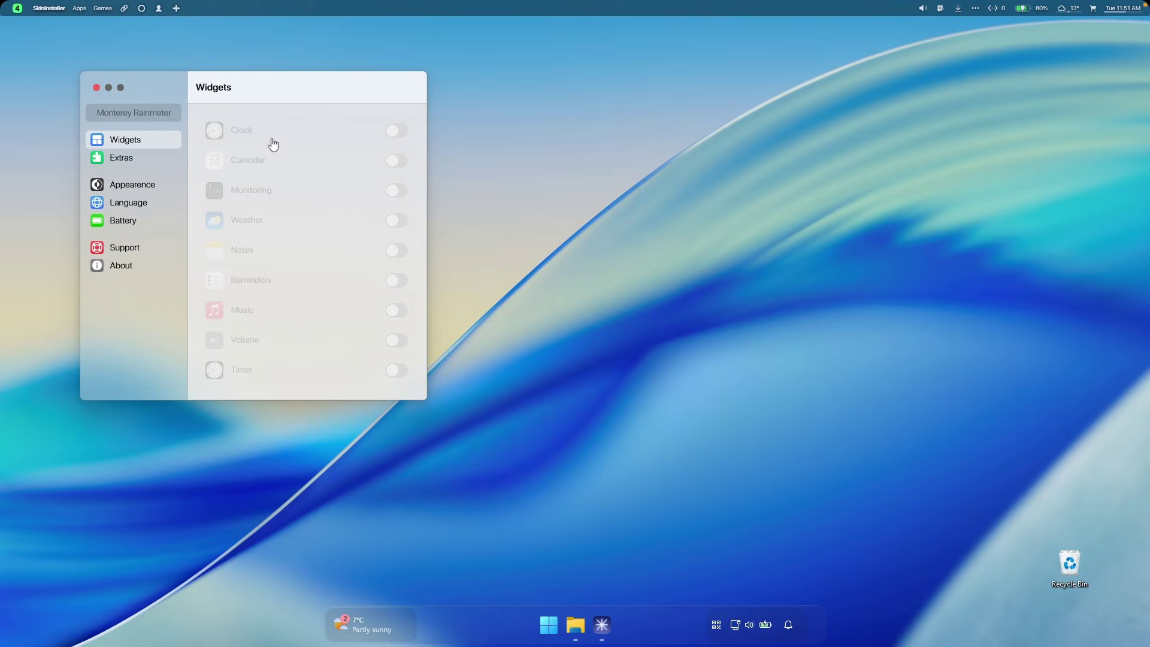
Step: Turn on the Weather, Monitoring, Calendar and Clock widgets and spread them over the desktop, with Weather in the upper-left corner
{"action": "left_click", "coordinate": [395, 220]}
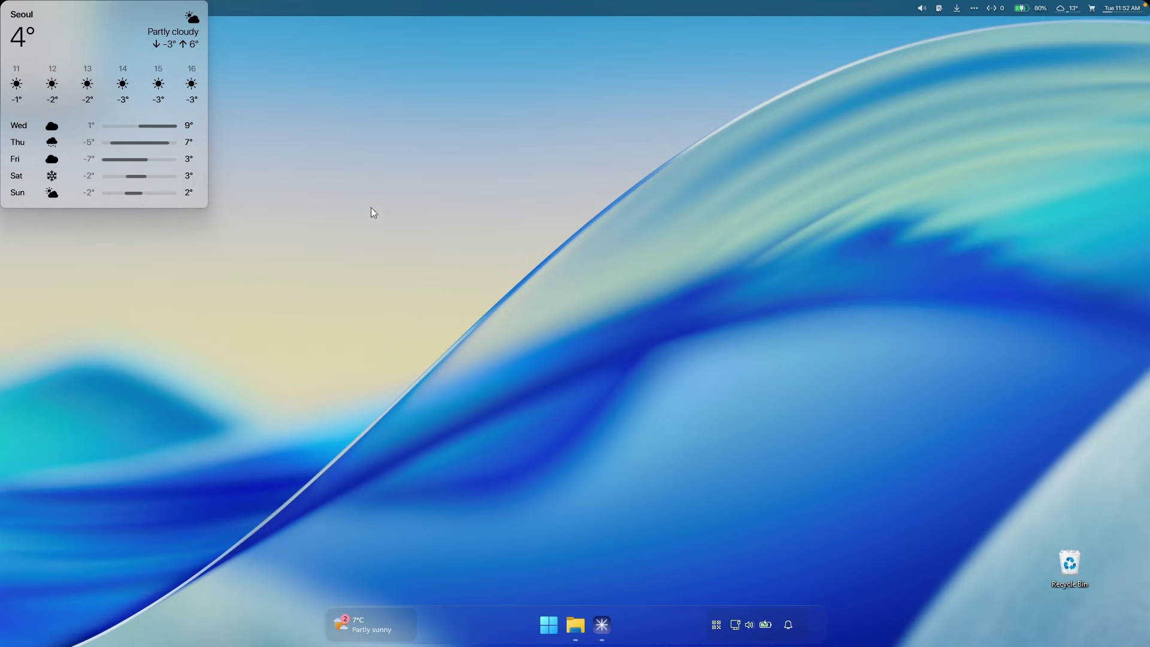
{"action": "left_click_drag", "start_coordinate": [118, 58], "coordinate": [220, 150]}
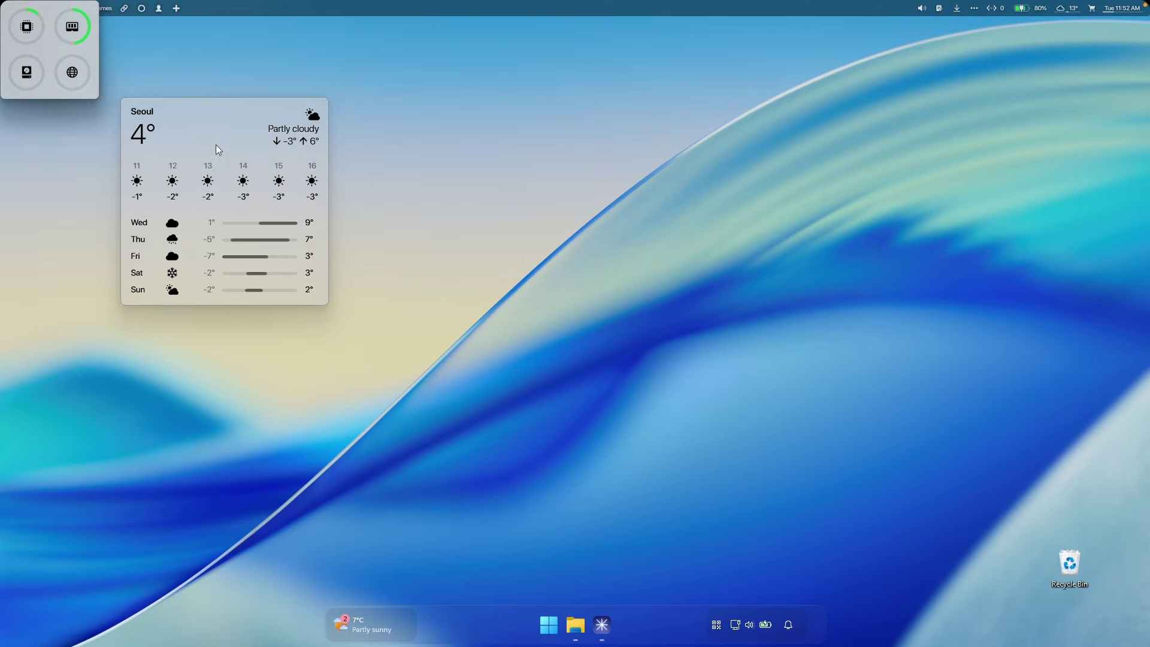
{"action": "left_click_drag", "start_coordinate": [47, 41], "coordinate": [652, 298]}
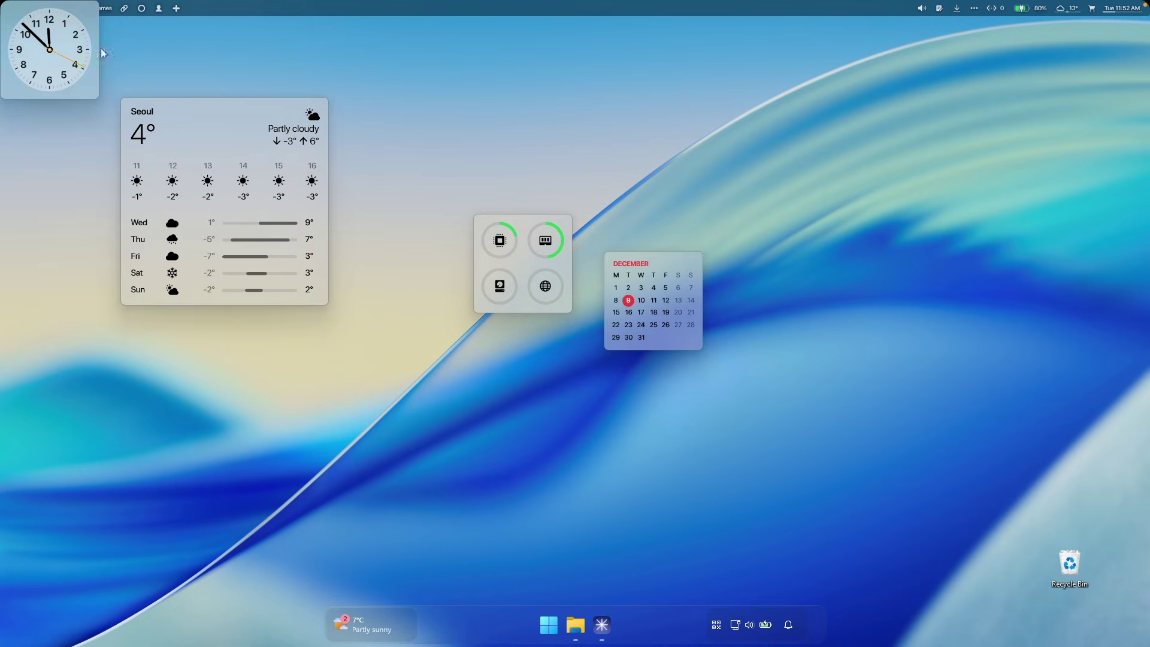
{"action": "left_click_drag", "start_coordinate": [6, 33], "coordinate": [688, 167]}
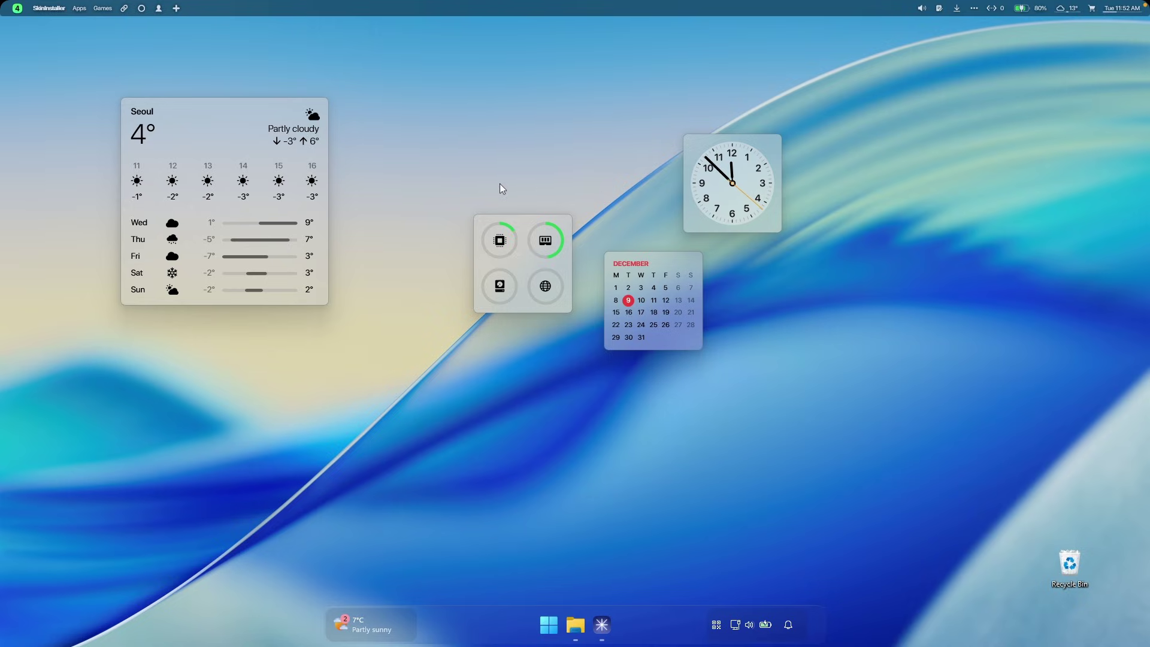
{"action": "left_click_drag", "start_coordinate": [274, 220], "coordinate": [185, 213]}
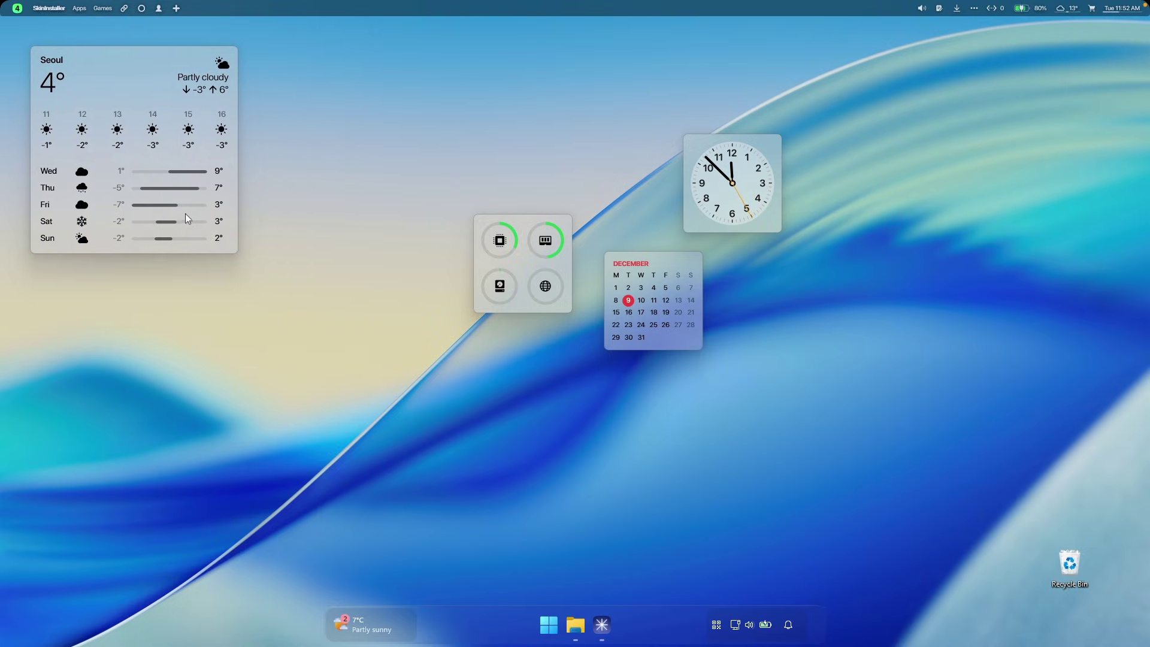
Step: Edit the Weather widget, set its city to London and save the change
{"action": "right_click", "coordinate": [132, 80]}
{"action": "left_click", "coordinate": [171, 85]}
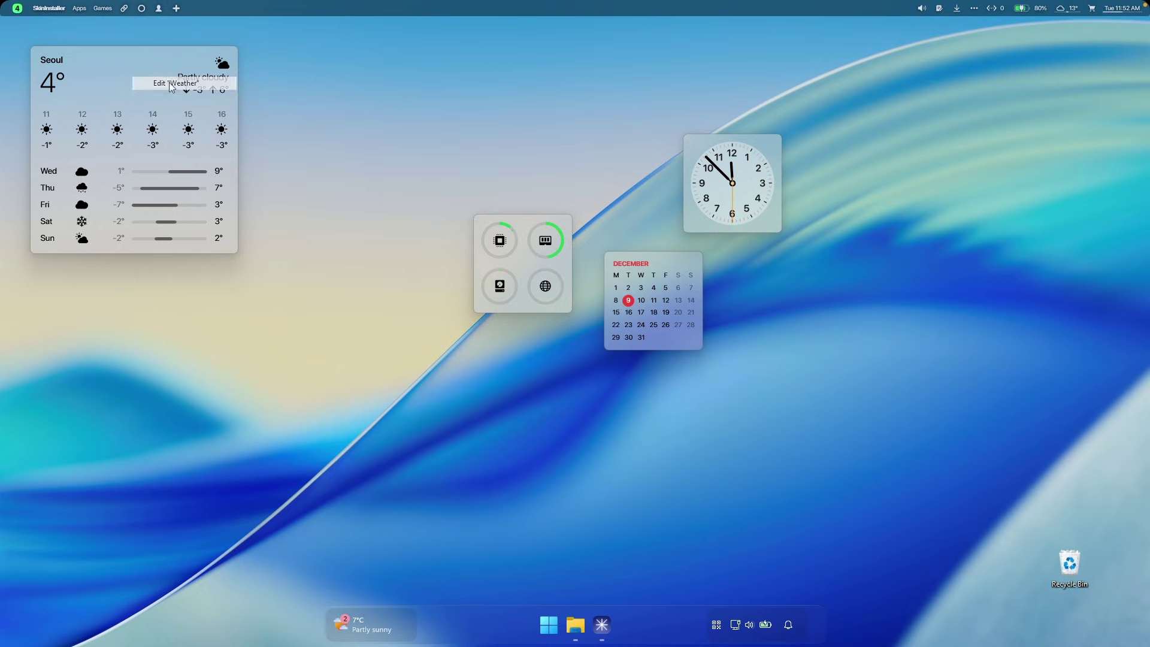
{"action": "double_click", "coordinate": [191, 117]}
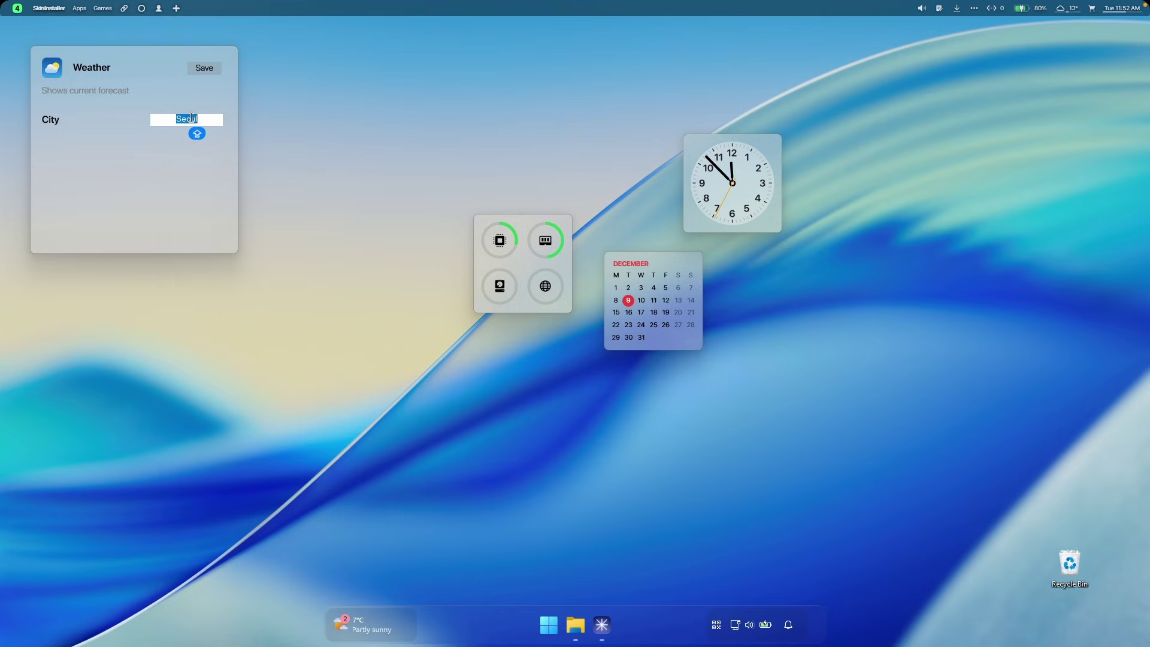
{"action": "type", "text": "London"}
{"action": "key", "text": "Return"}
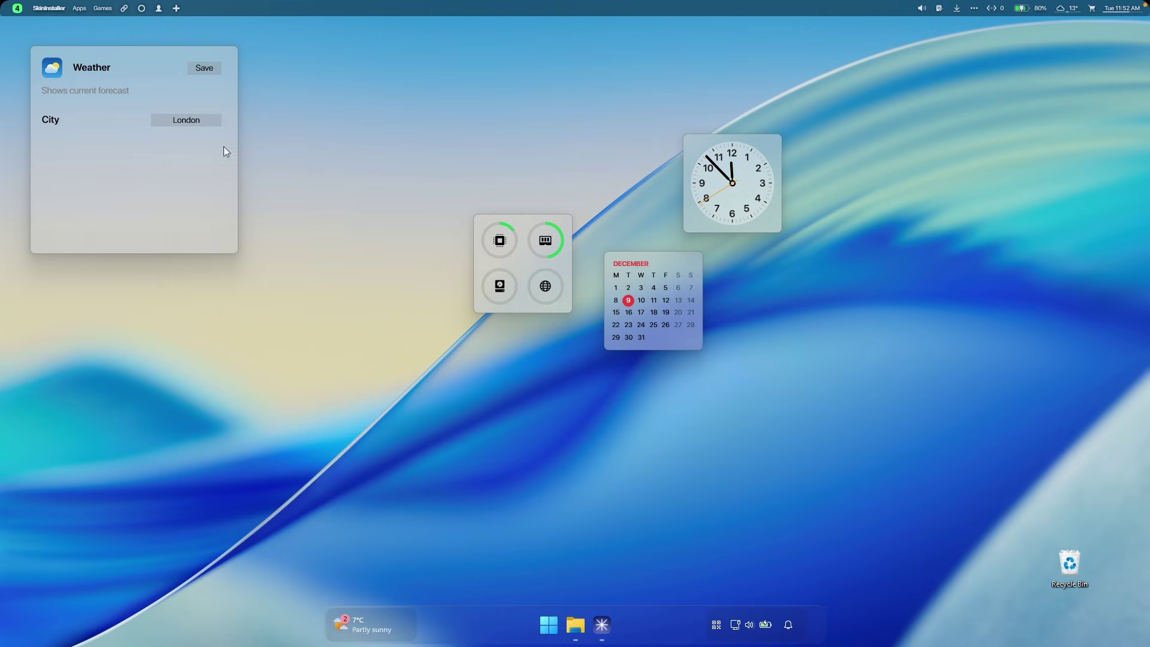
{"action": "left_click", "coordinate": [202, 69]}
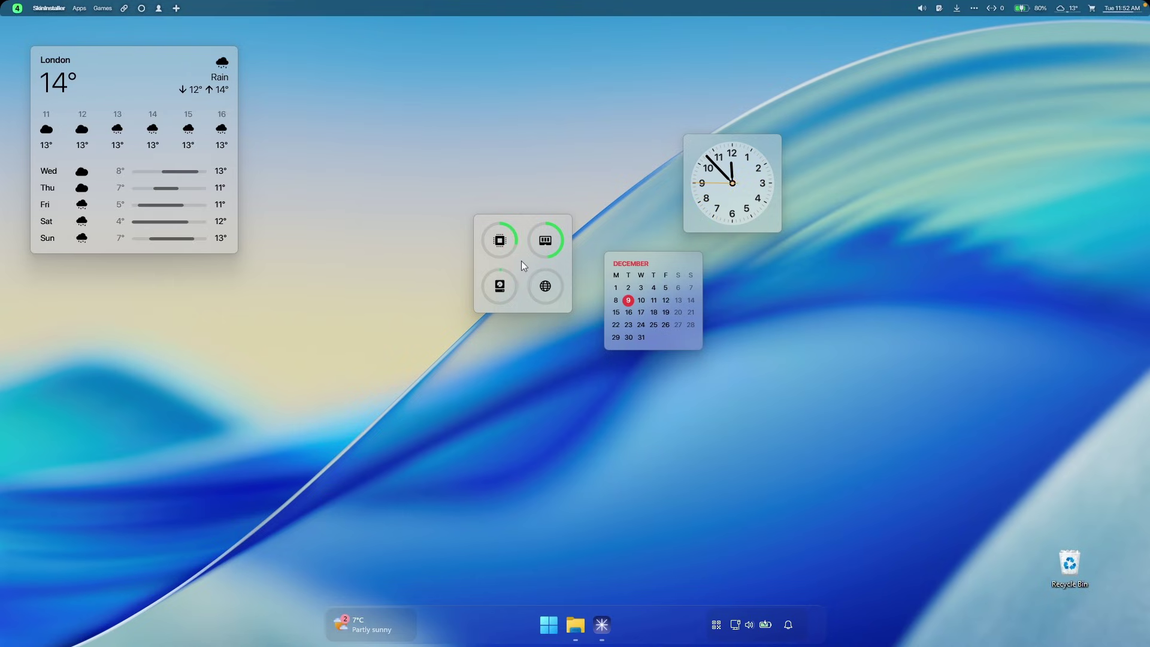
Step: Move the Monitoring widget to the desktop's lower left, then switch the Calendar widget to its wide layout and place it above the Recycle Bin
{"action": "left_click_drag", "start_coordinate": [522, 264], "coordinate": [110, 525]}
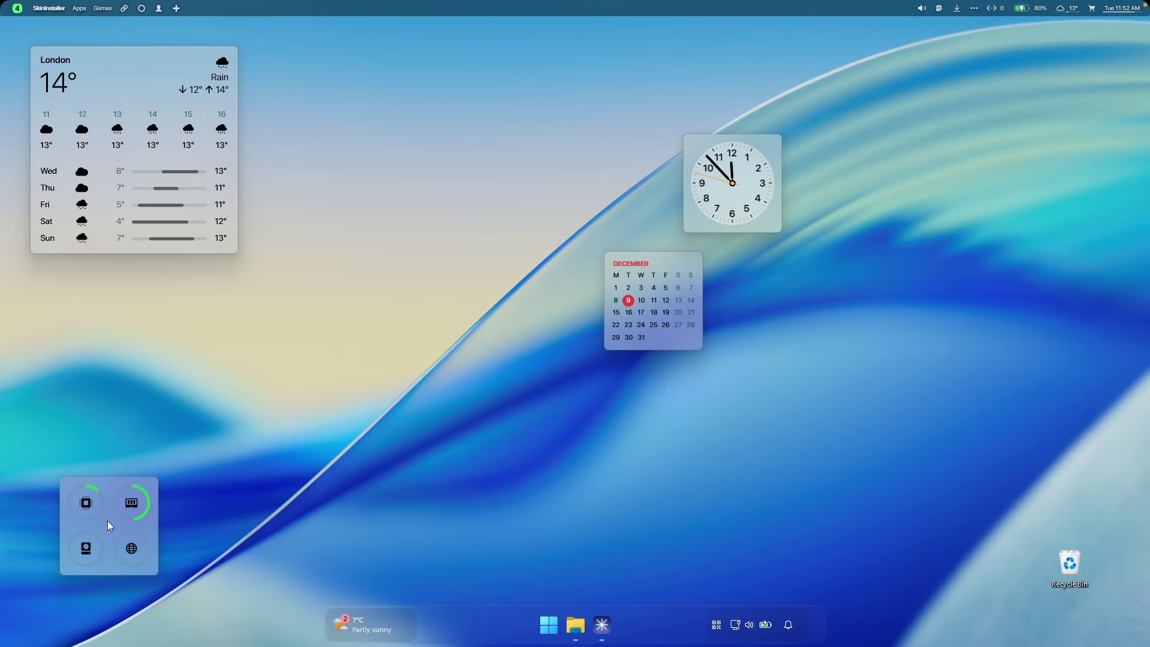
{"action": "right_click", "coordinate": [655, 260]}
{"action": "left_click", "coordinate": [680, 284]}
{"action": "left_click_drag", "start_coordinate": [664, 267], "coordinate": [975, 390]}
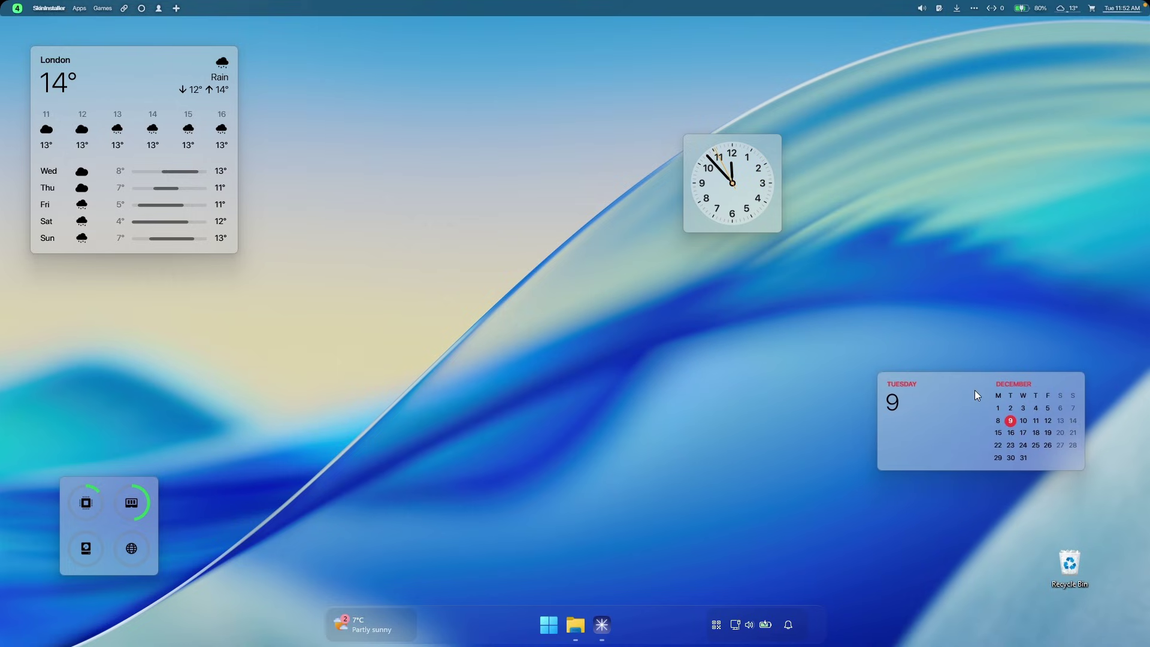
Step: Change the Clock widget to its wide digital layout with the date and place it directly below the Calendar widget
{"action": "left_click_drag", "start_coordinate": [759, 178], "coordinate": [741, 243]}
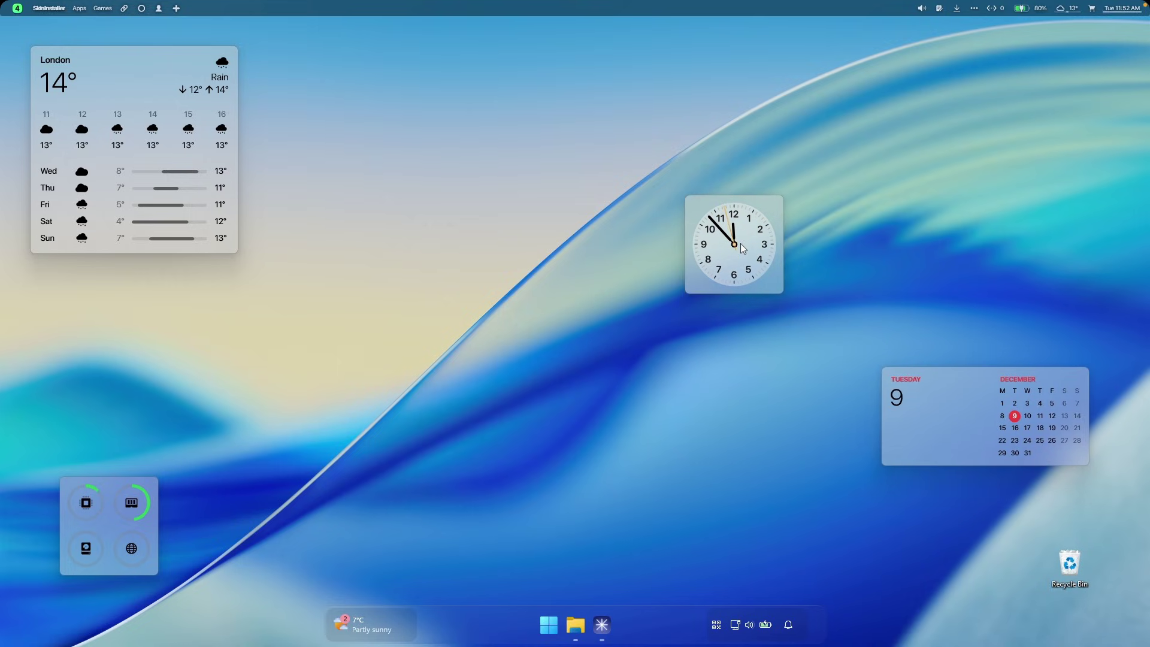
{"action": "right_click", "coordinate": [733, 239]}
{"action": "left_click", "coordinate": [741, 225]}
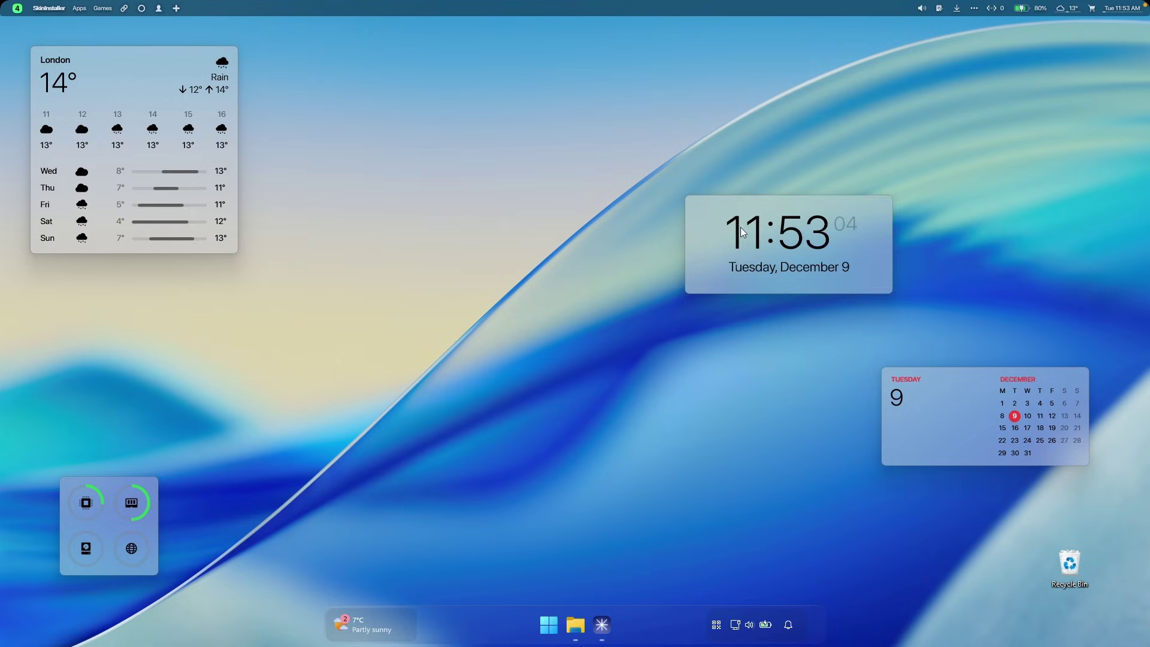
{"action": "left_click_drag", "start_coordinate": [740, 228], "coordinate": [971, 499]}
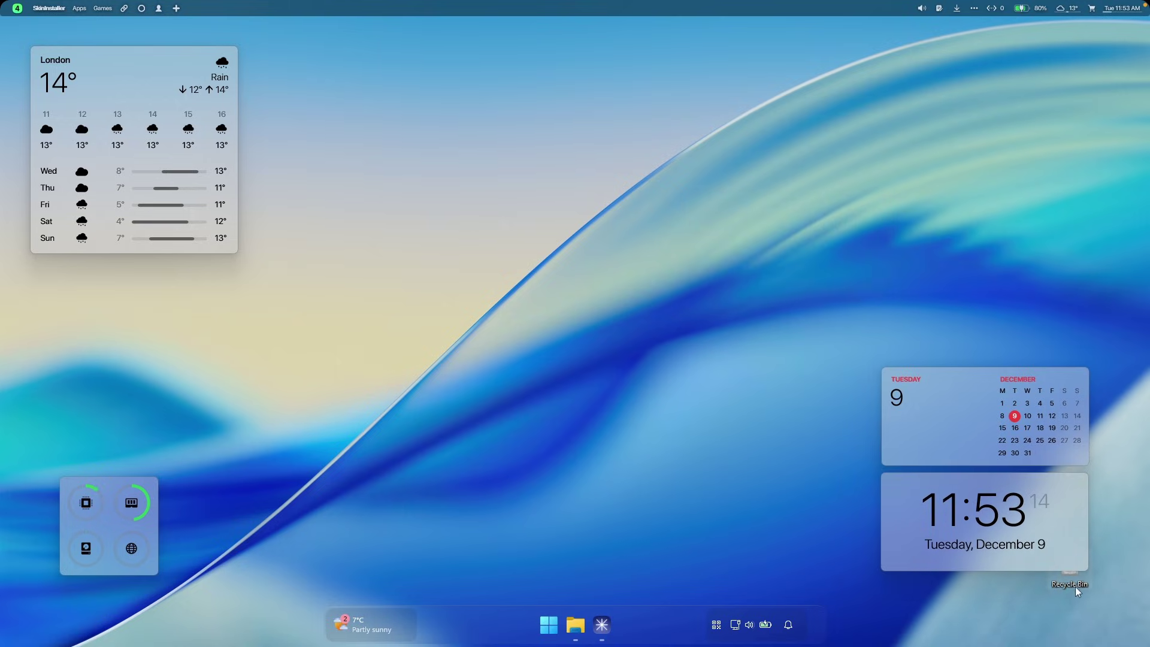
Step: Move the Recycle Bin out from under the clock and turn off the display of desktop icons
{"action": "left_click_drag", "start_coordinate": [1076, 587], "coordinate": [667, 463]}
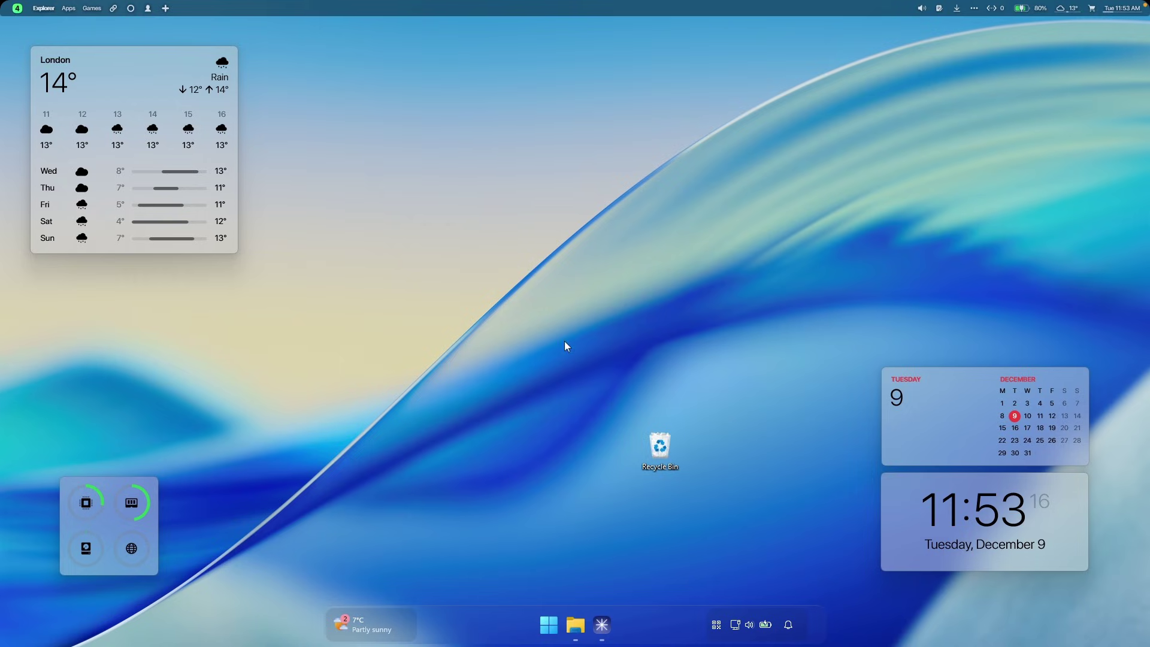
{"action": "right_click", "coordinate": [509, 231]}
{"action": "mouse_move", "coordinate": [555, 247]}
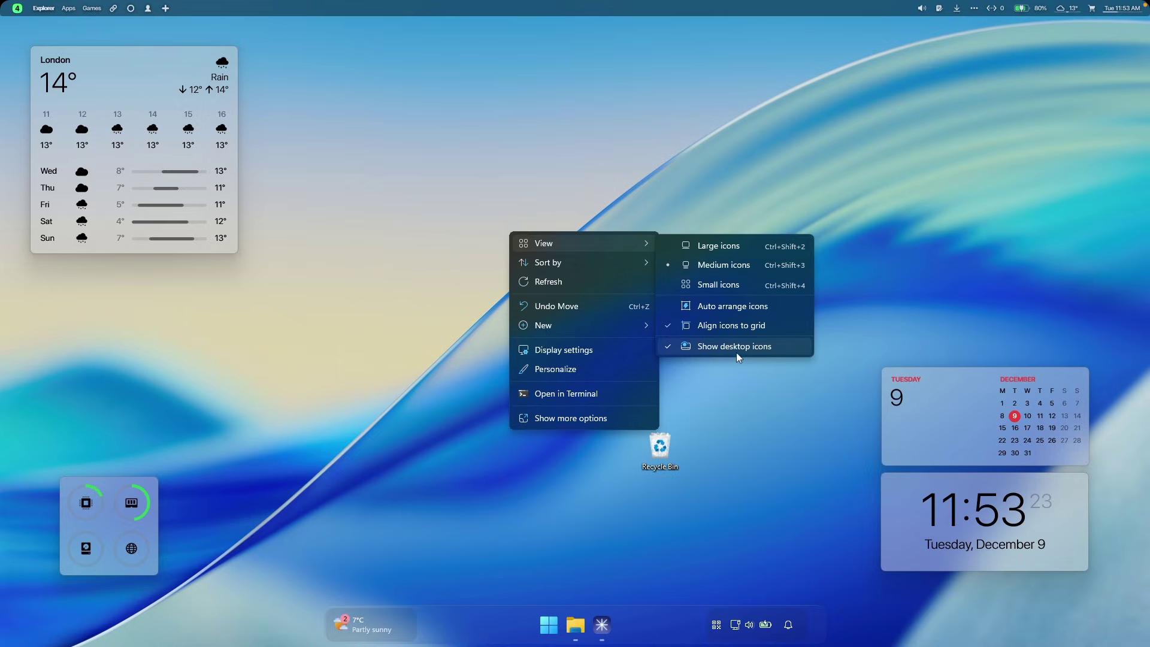
{"action": "left_click", "coordinate": [767, 347]}
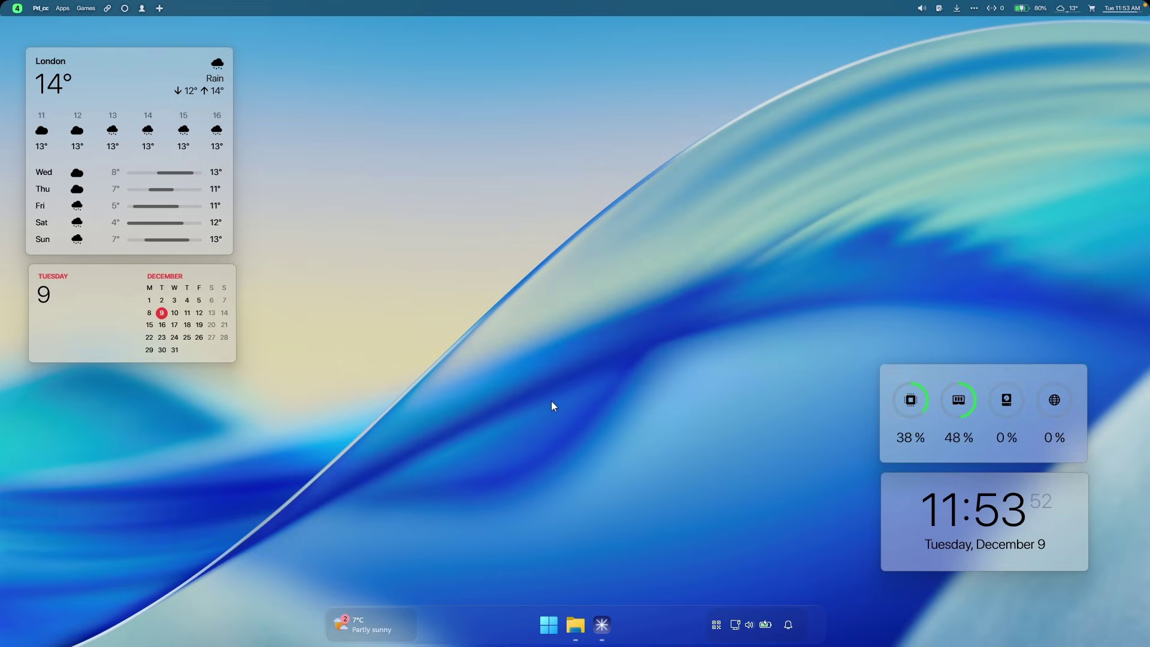
Step: Switch to Chrome, open the macOS-cursors-for-Windows repository on GitHub and read the cursor versions and installation instructions in its README
{"action": "left_click", "coordinate": [611, 628]}
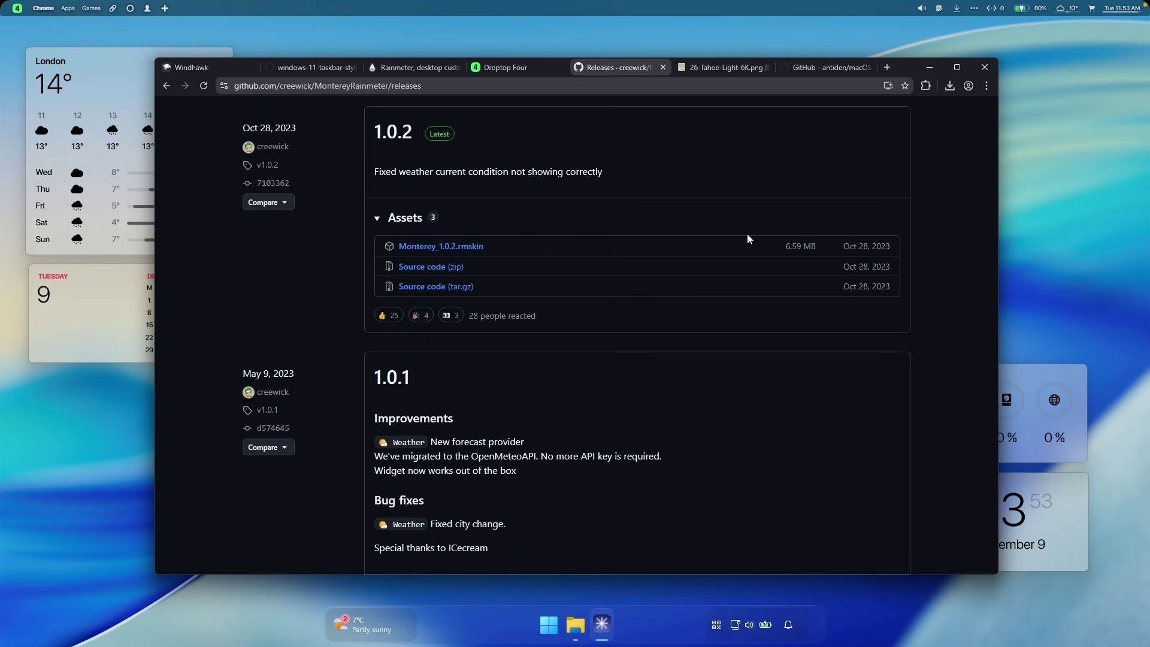
{"action": "left_click", "coordinate": [818, 66]}
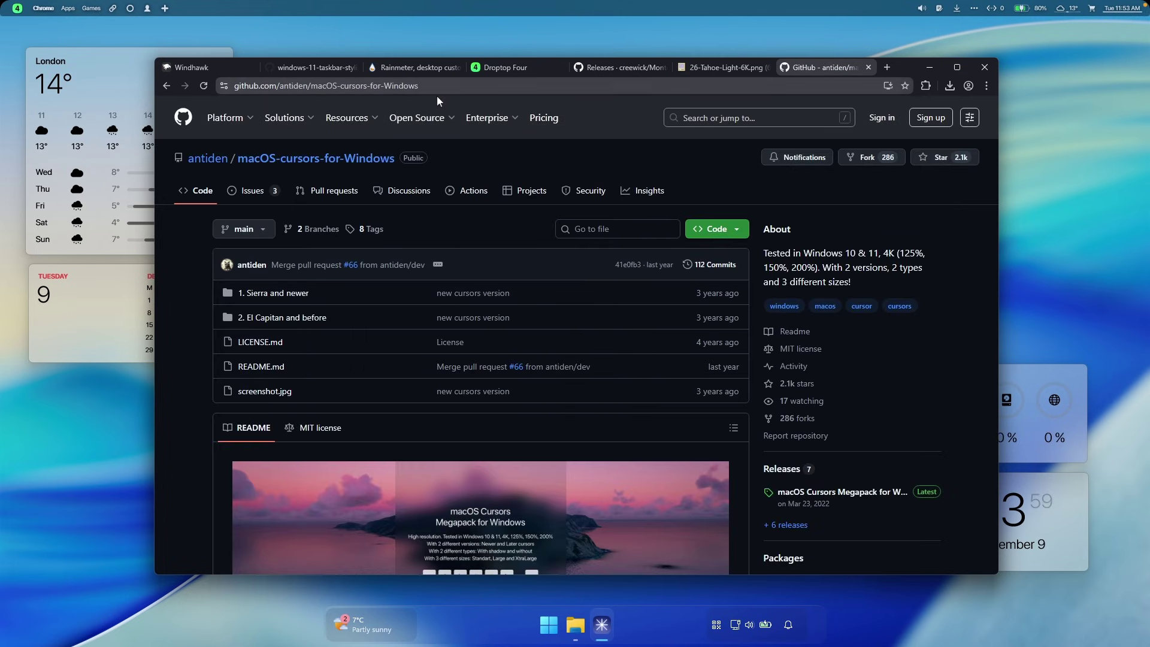
{"action": "scroll", "coordinate": [540, 221], "scroll_direction": "down", "scroll_amount": 3}
{"action": "scroll", "coordinate": [540, 225], "scroll_direction": "down", "scroll_amount": 4}
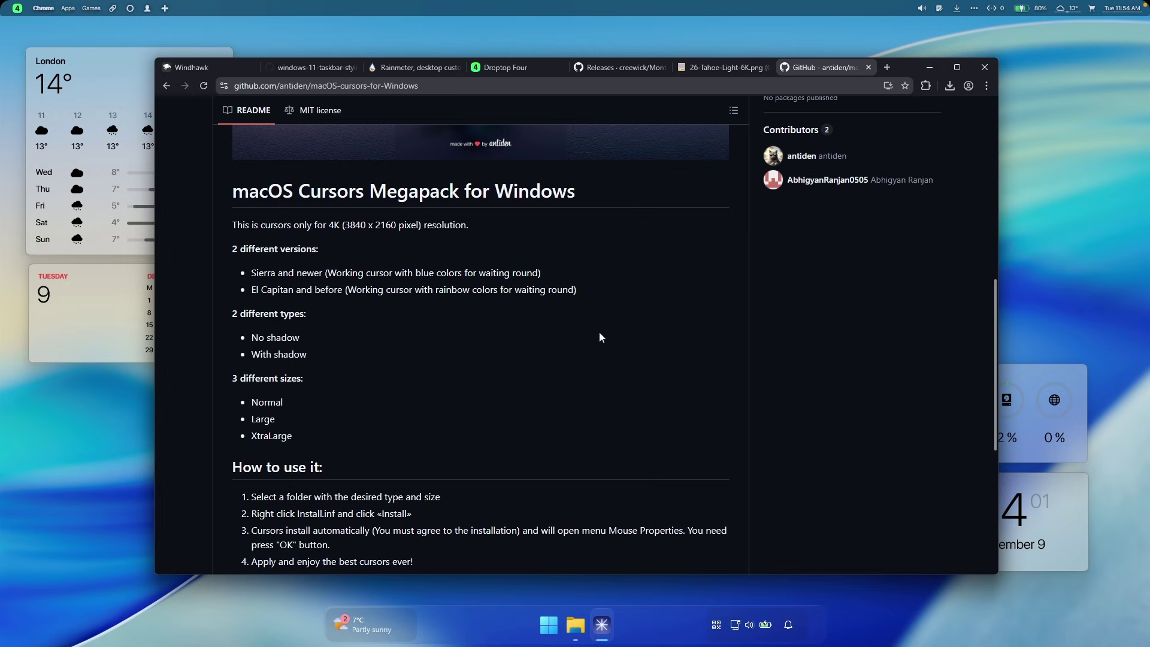
{"action": "scroll", "coordinate": [599, 332], "scroll_direction": "up", "scroll_amount": 4}
Step: Download the source code zip of the latest macOS Cursors Megapack for Windows from the repository's releases
{"action": "left_click", "coordinate": [779, 272]}
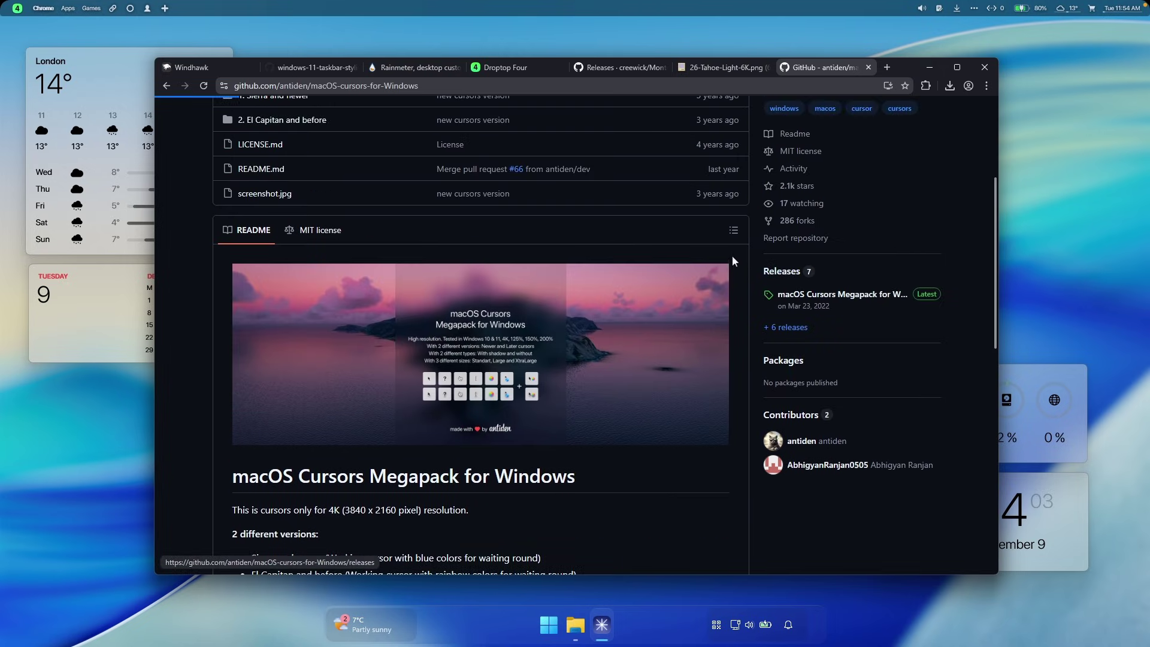
{"action": "scroll", "coordinate": [603, 306], "scroll_direction": "down", "scroll_amount": 3}
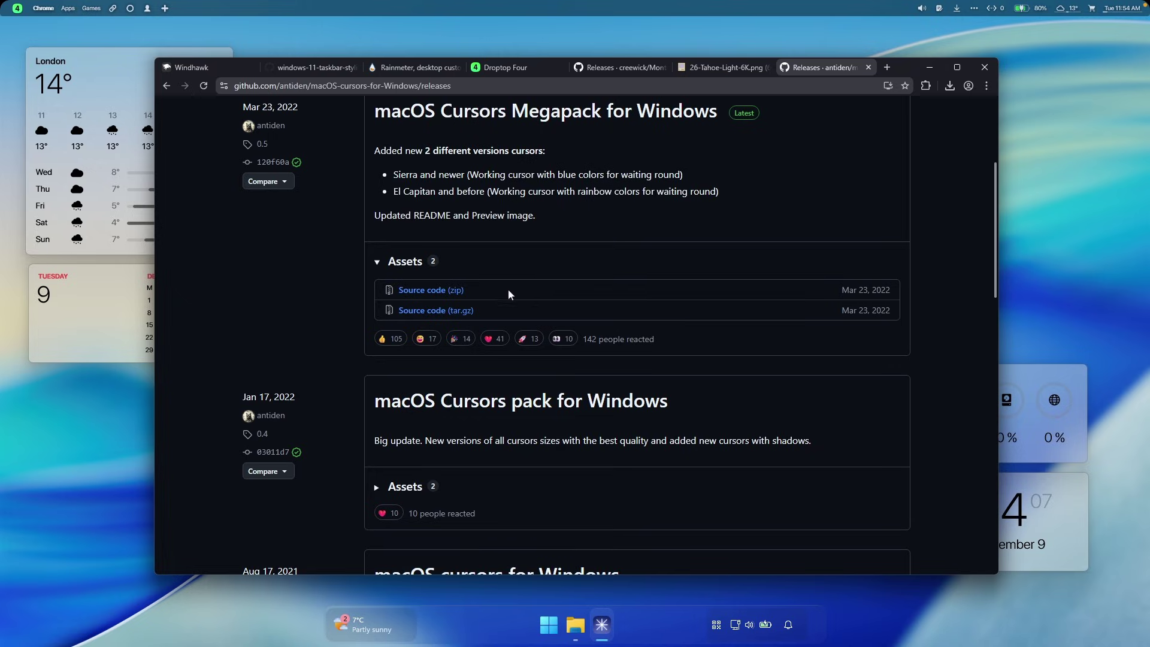
{"action": "left_click", "coordinate": [457, 290]}
Step: Show the downloaded macOS-cursors-for-Windows-0.5 archive in File Explorer, minimize the browser and extract all its files
{"action": "left_click", "coordinate": [947, 88]}
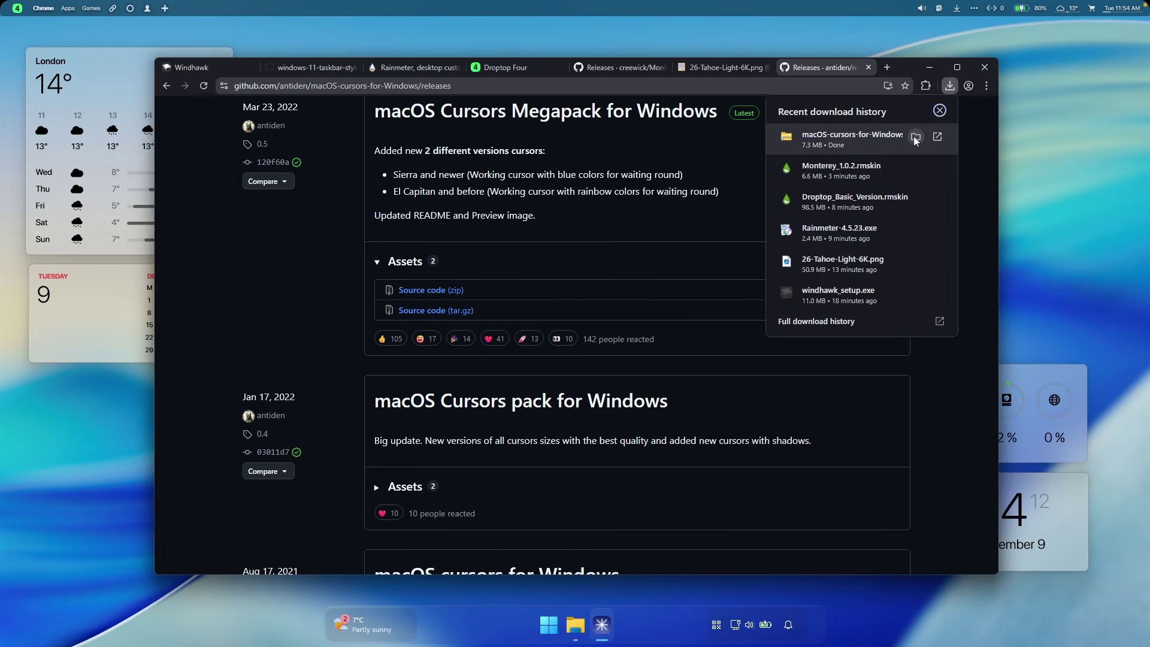
{"action": "left_click", "coordinate": [915, 137]}
{"action": "left_click", "coordinate": [928, 68]}
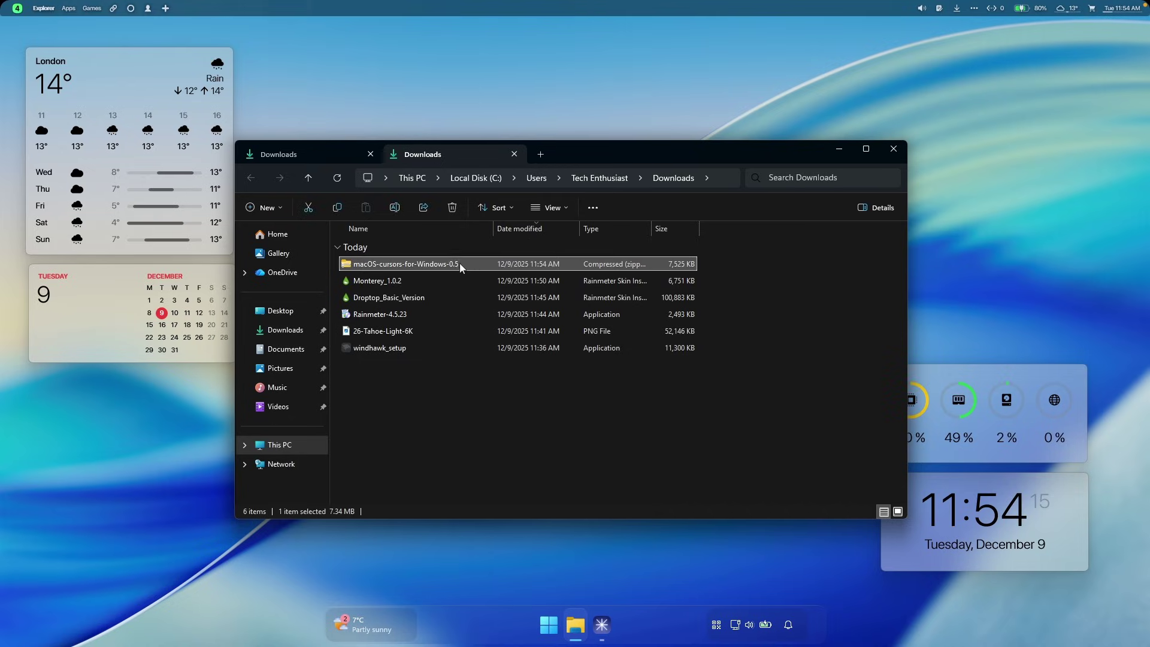
{"action": "left_click", "coordinate": [621, 208]}
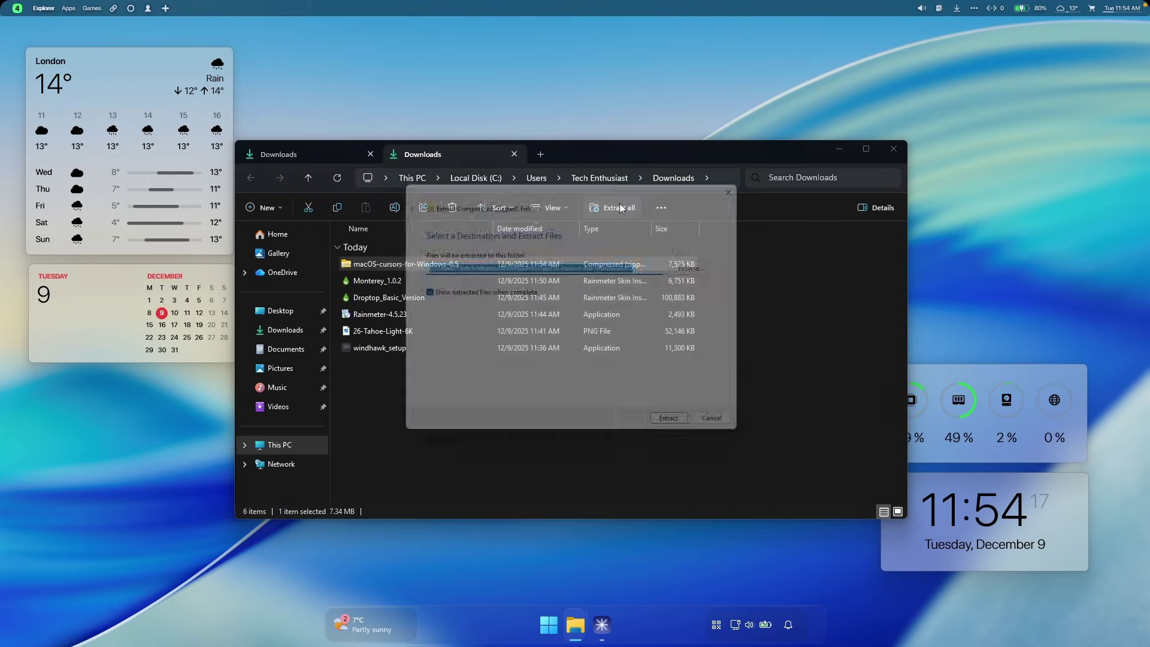
{"action": "left_click", "coordinate": [683, 431]}
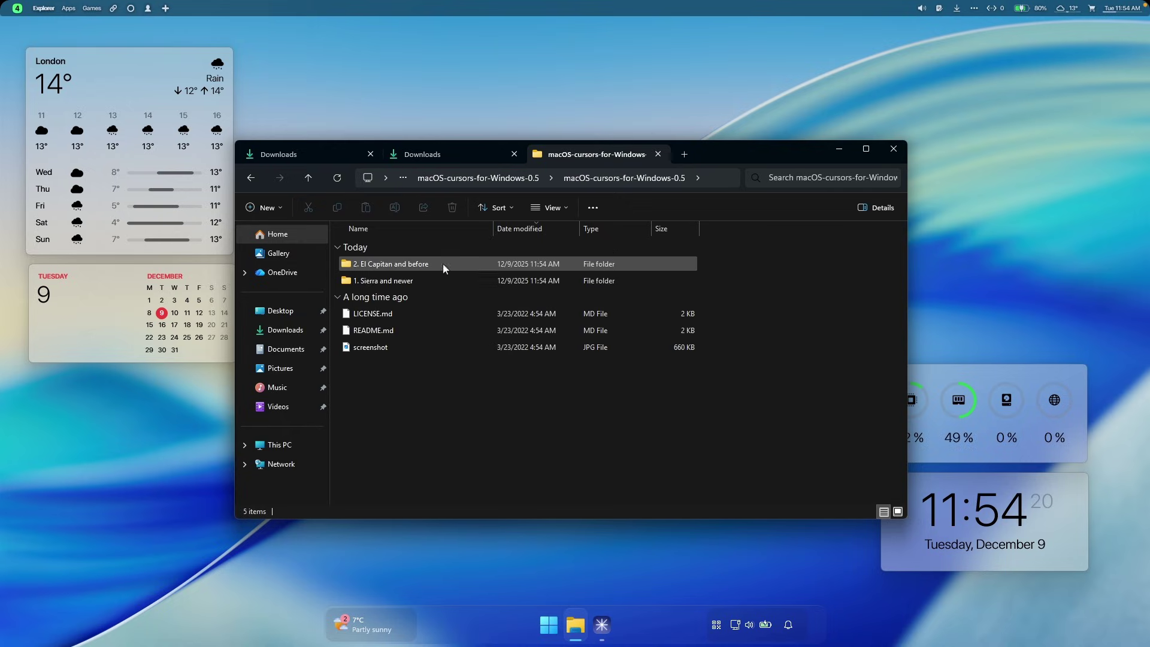
Step: Install the cursor set from the Install setup file in the Sierra and newer, No Shadow, Normal folder
{"action": "double_click", "coordinate": [418, 281]}
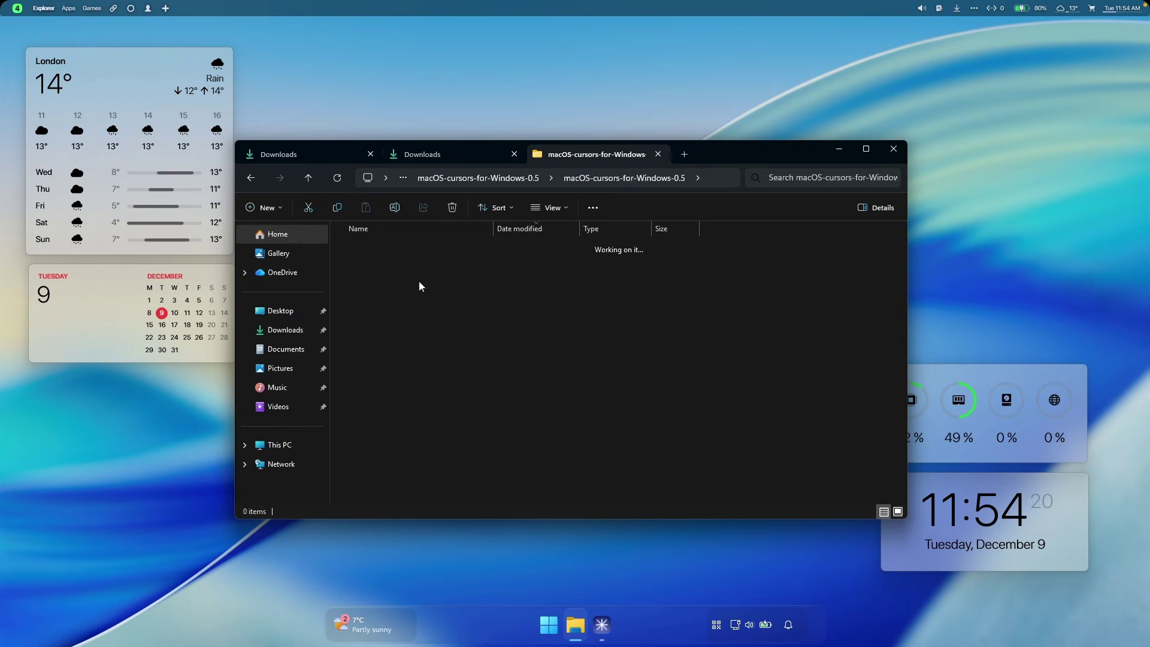
{"action": "double_click", "coordinate": [404, 265]}
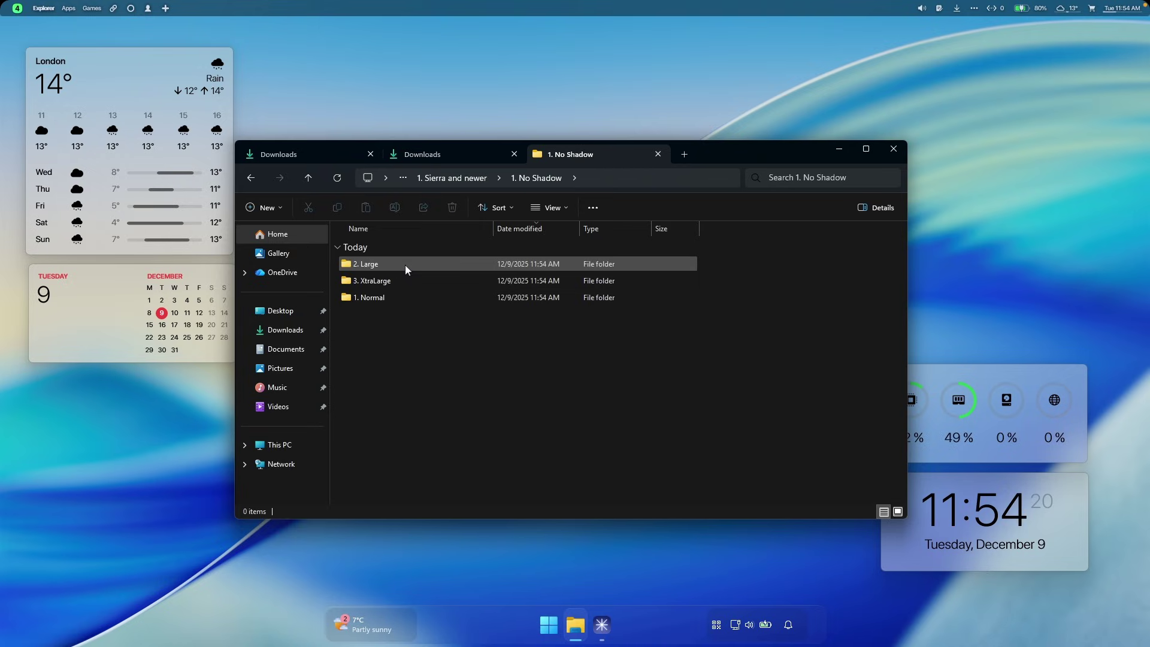
{"action": "double_click", "coordinate": [393, 294]}
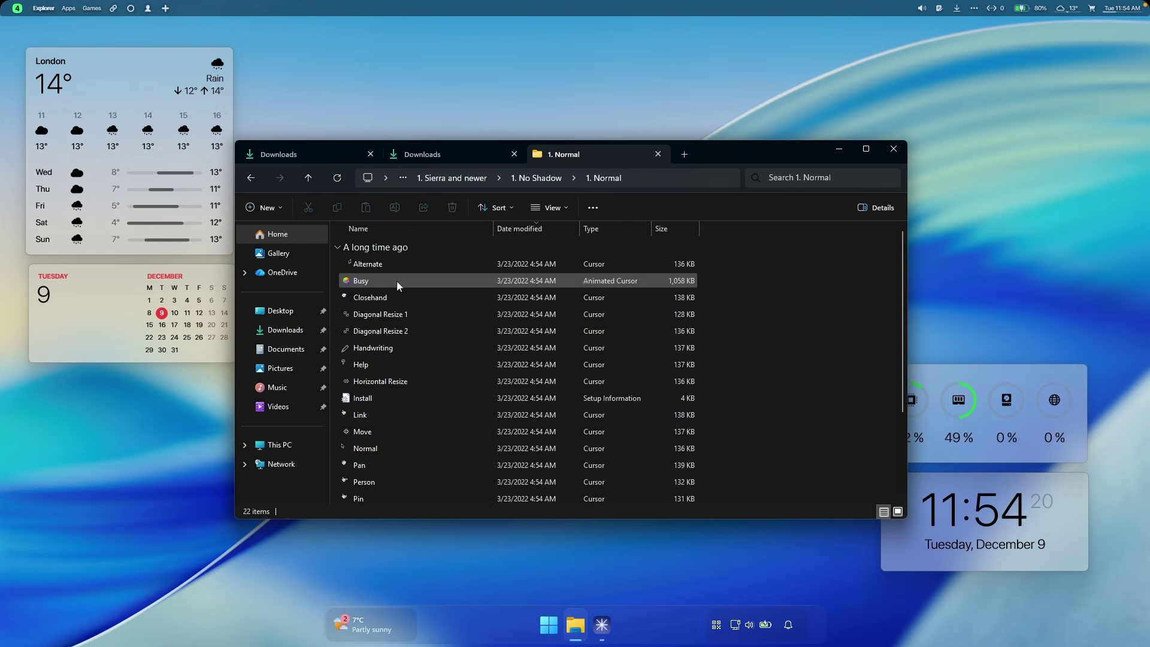
{"action": "left_click", "coordinate": [406, 397]}
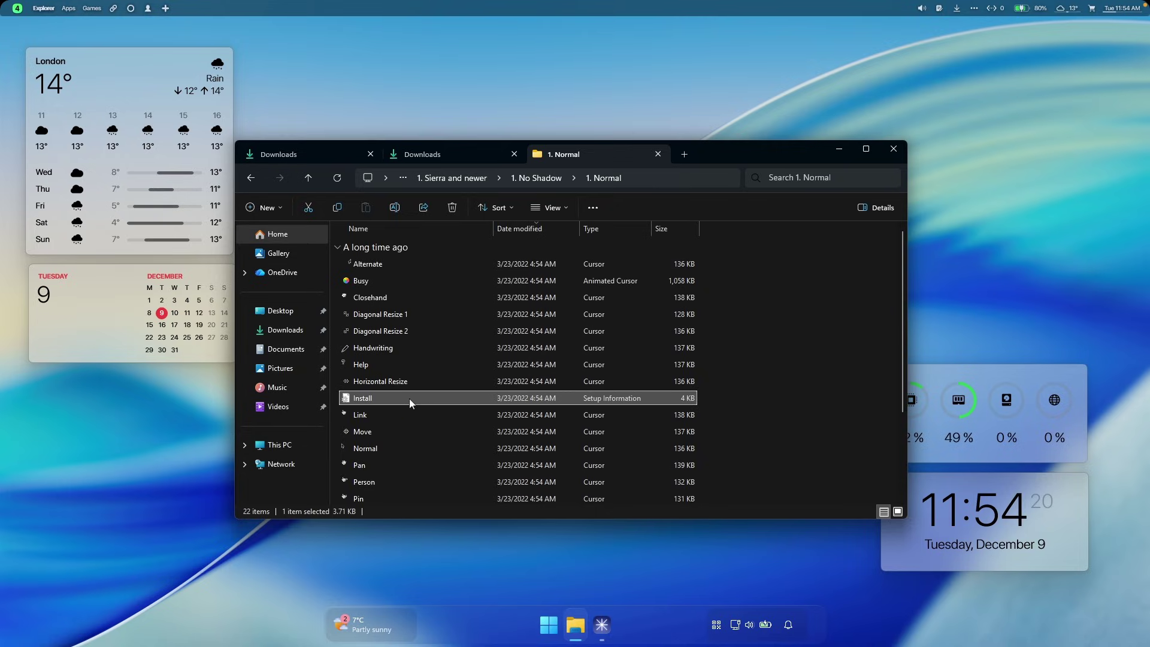
{"action": "right_click", "coordinate": [409, 401]}
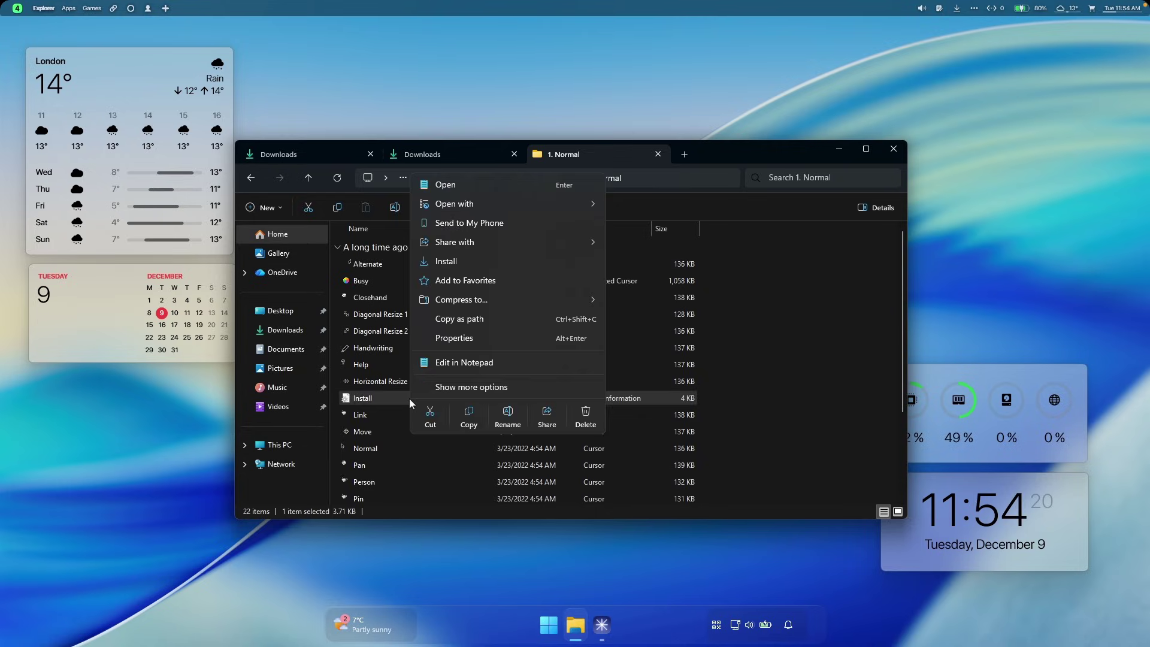
{"action": "left_click", "coordinate": [496, 262]}
{"action": "left_click", "coordinate": [509, 453]}
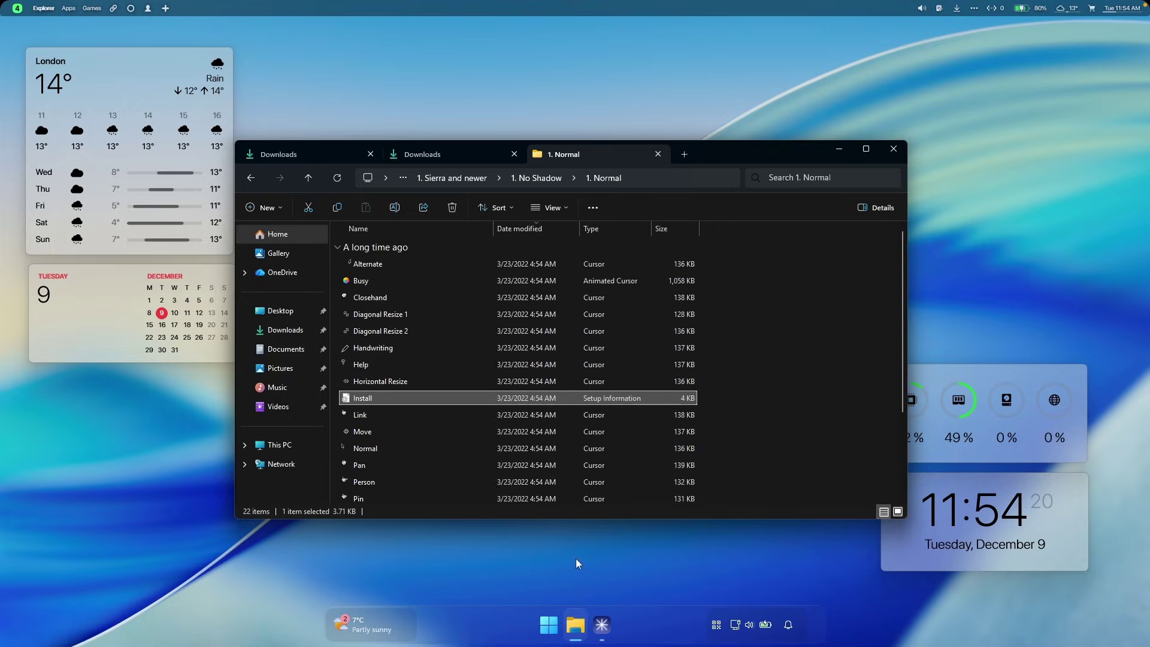
Step: Minimize File Explorer, examine the Start menu and the notification center with its calendar, and close both
{"action": "left_click", "coordinate": [575, 625]}
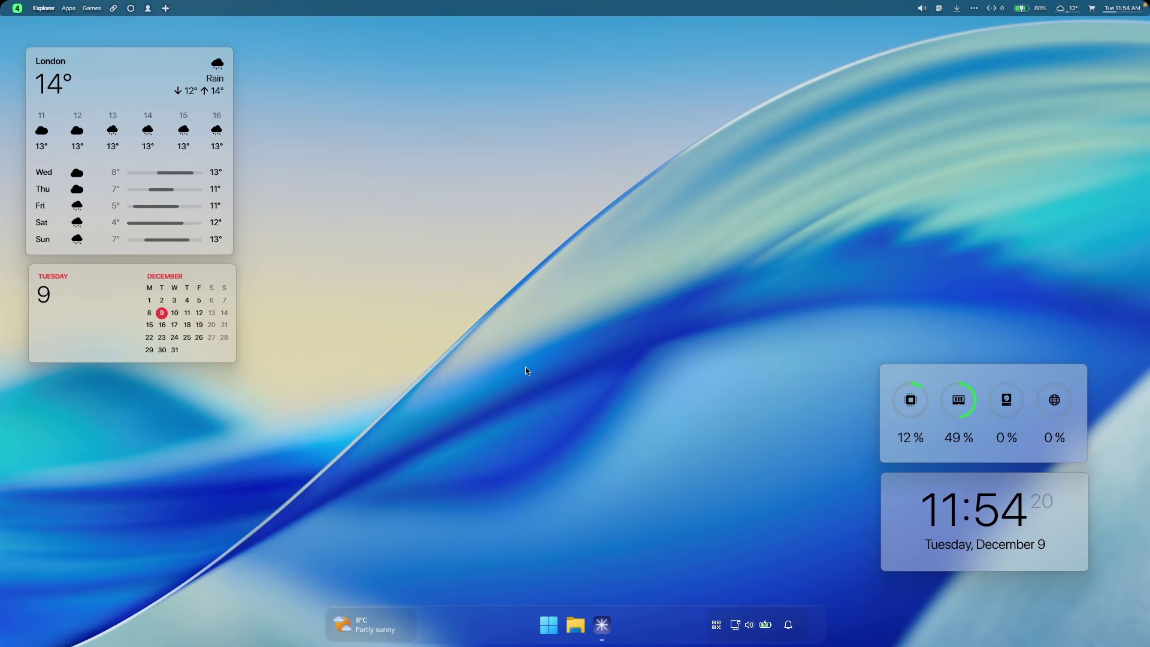
{"action": "left_click", "coordinate": [548, 624]}
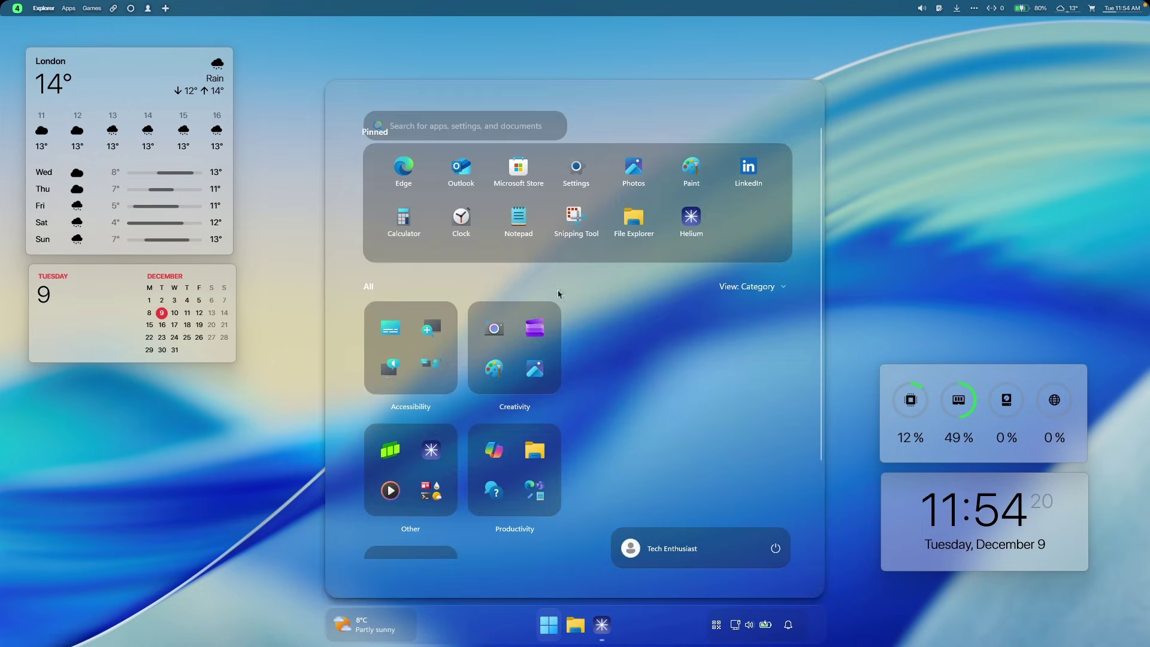
{"action": "left_click", "coordinate": [788, 625]}
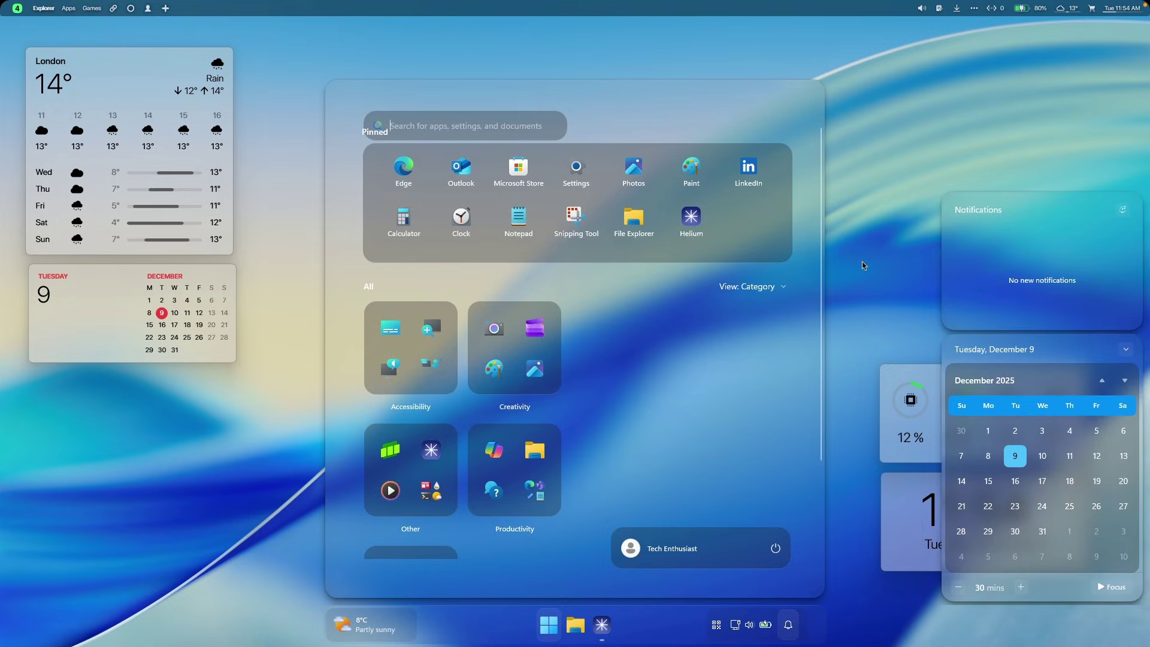
{"action": "left_click", "coordinate": [863, 266]}
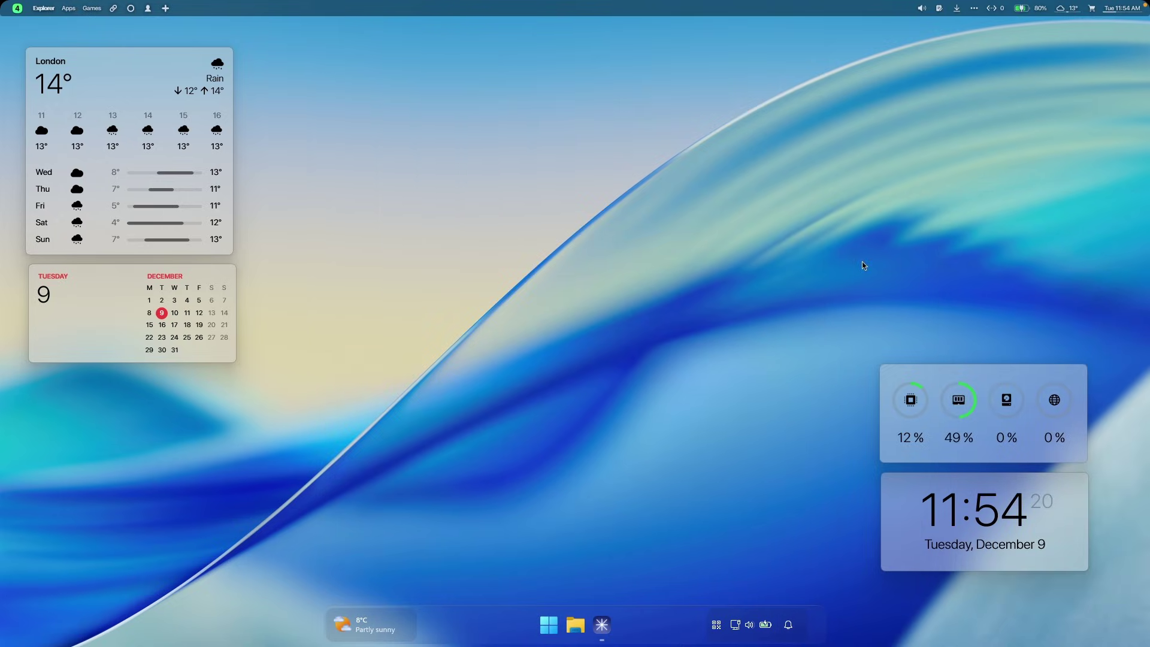